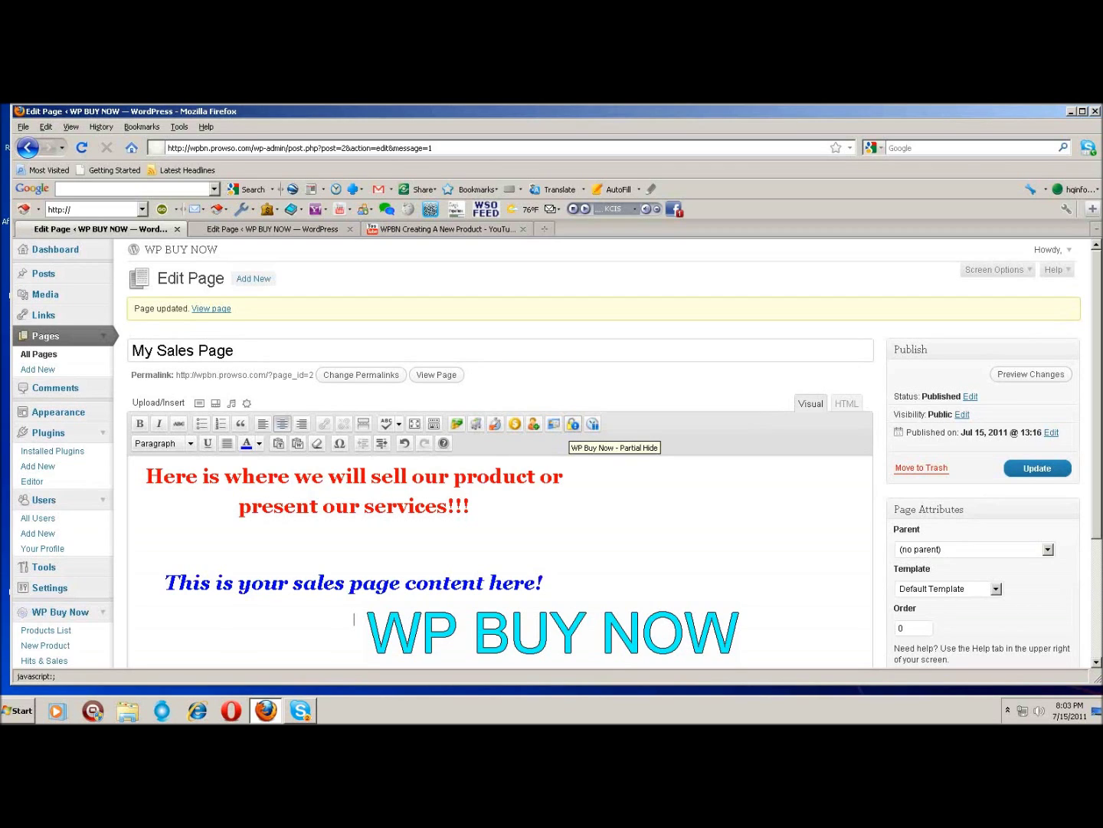
Examine the WP Buy Now insert tools in the My Sales Page editor, from the buy button to On Page OTO.
click(573, 425)
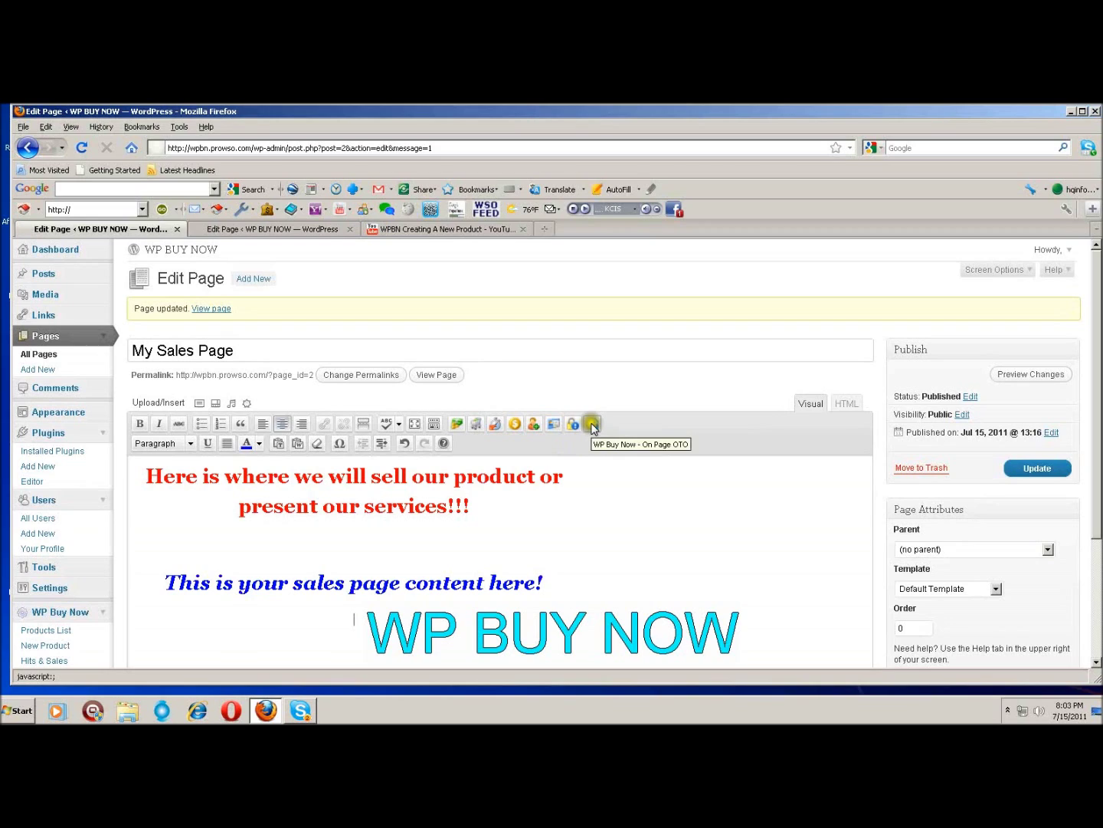
click(592, 425)
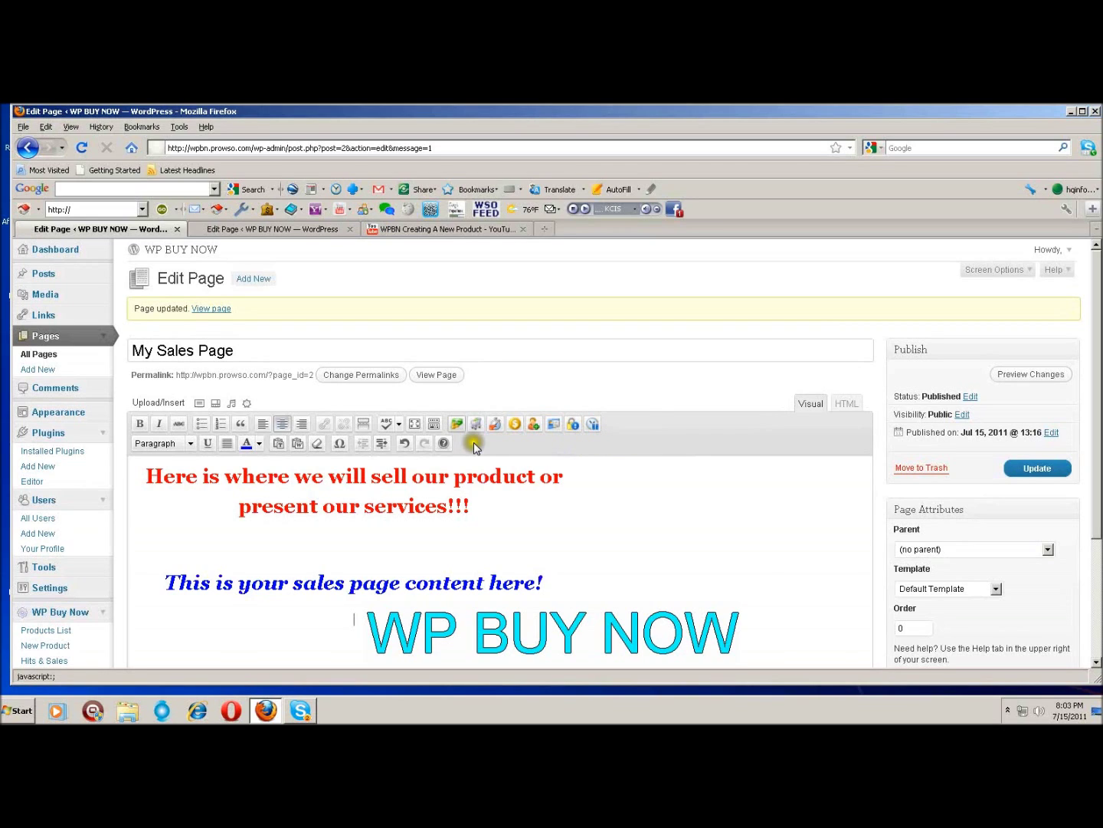
click(457, 424)
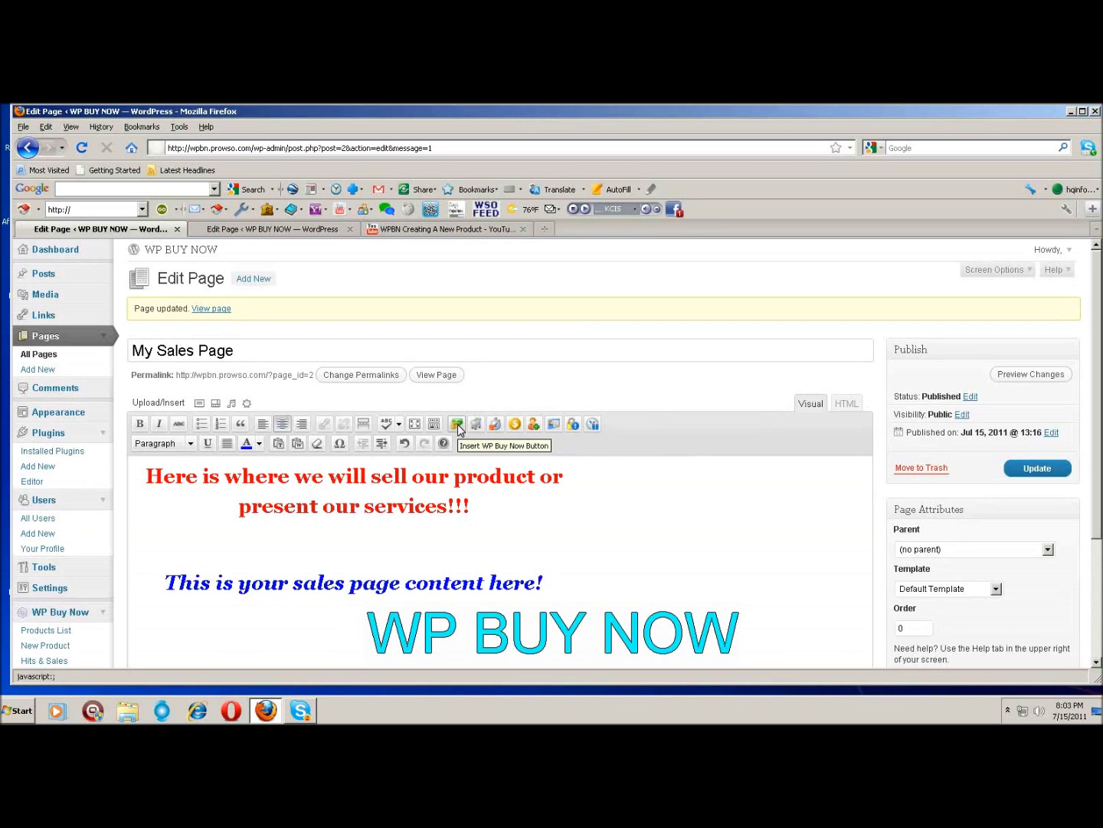
click(457, 425)
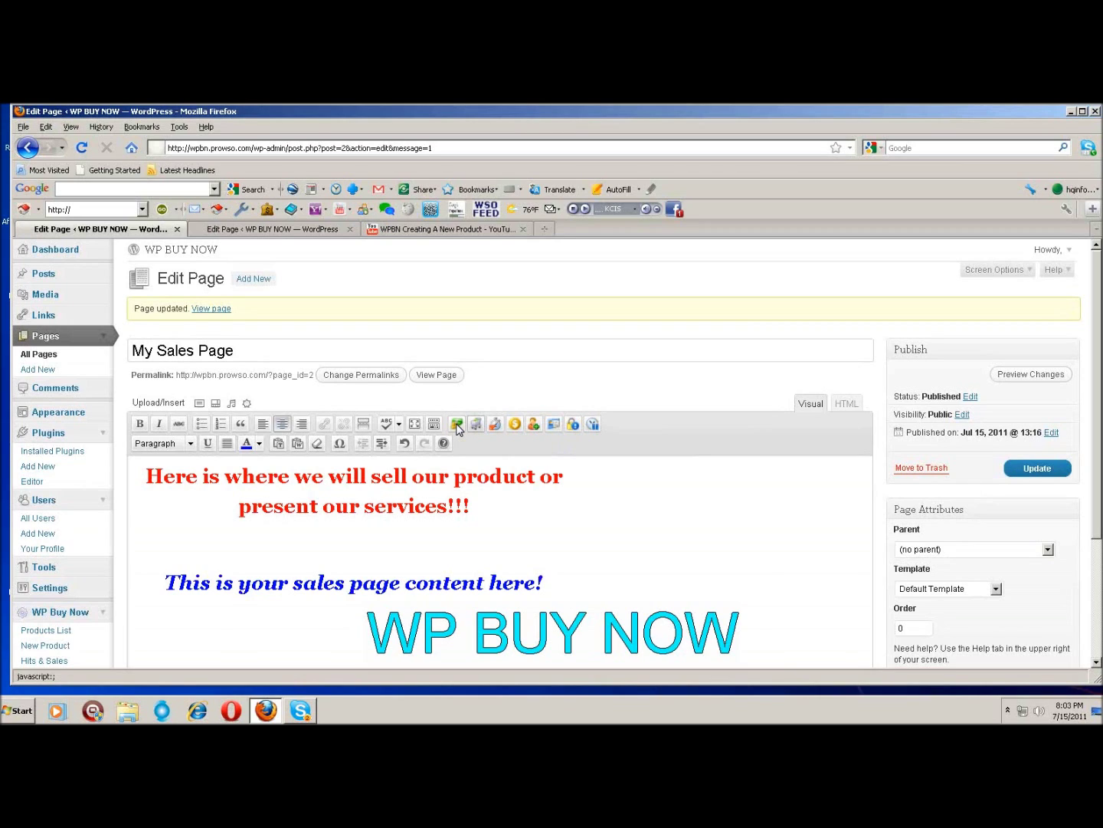
click(476, 425)
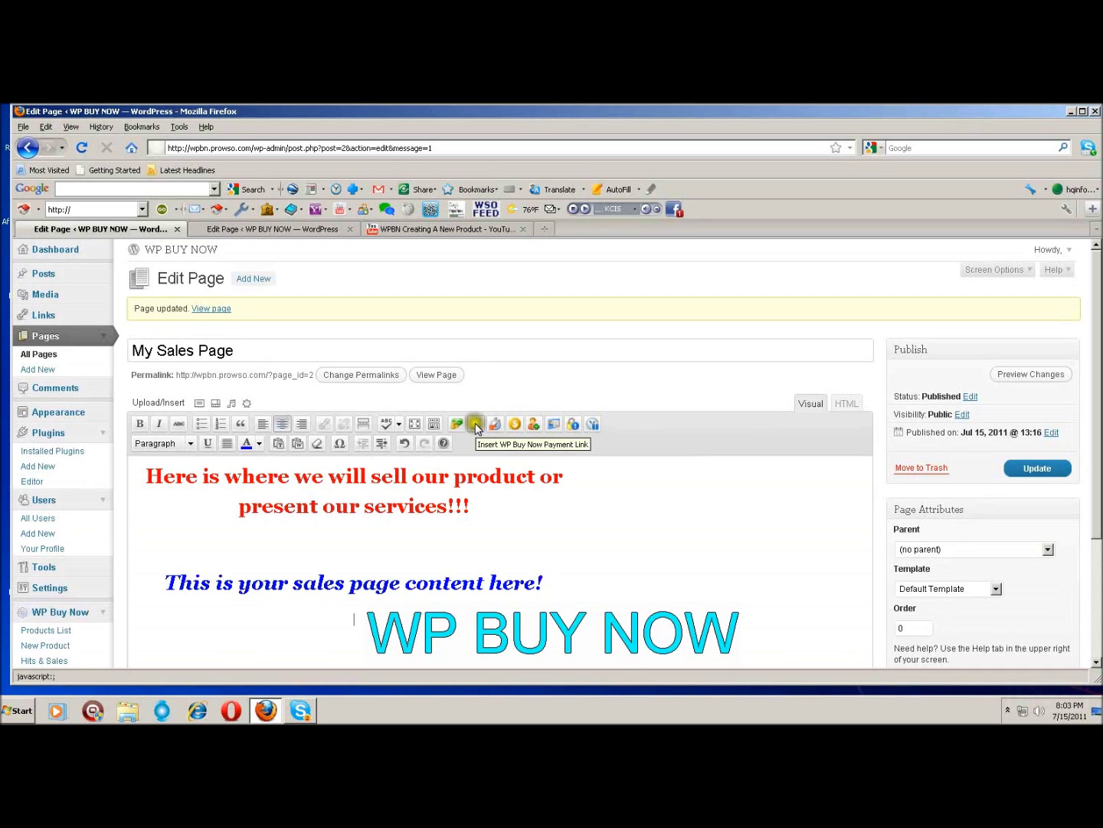
click(476, 424)
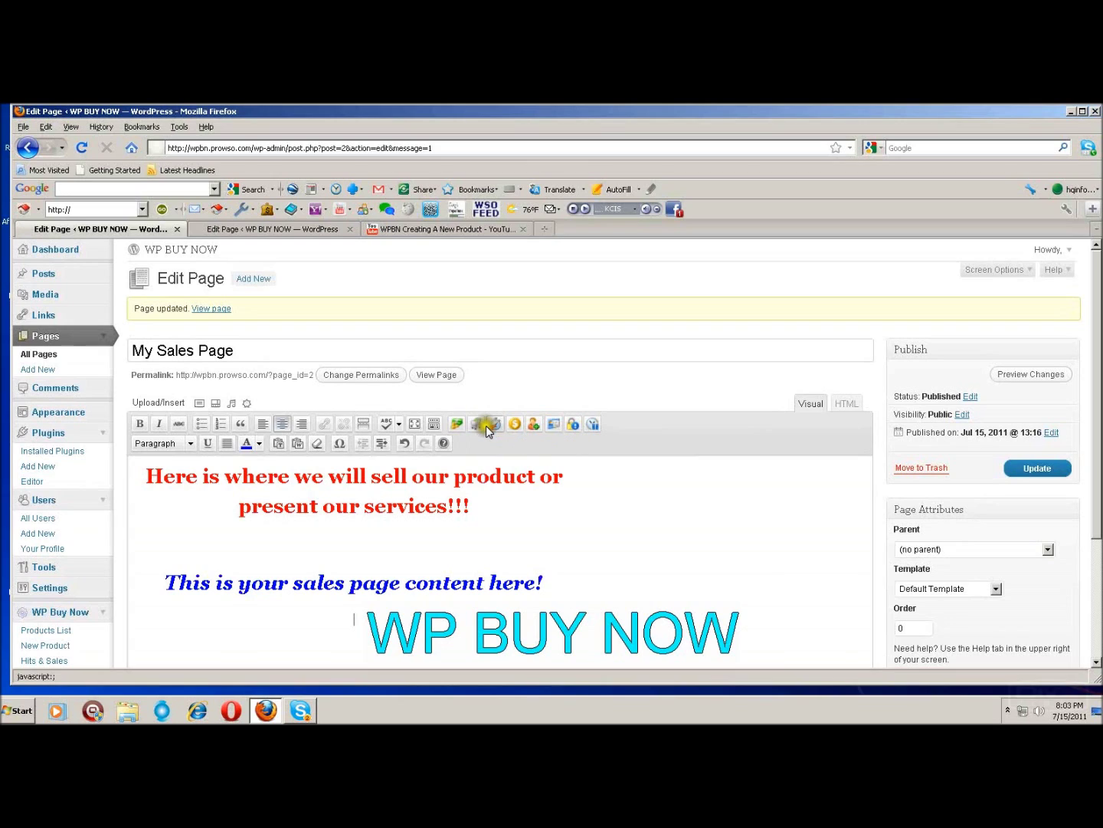
click(492, 426)
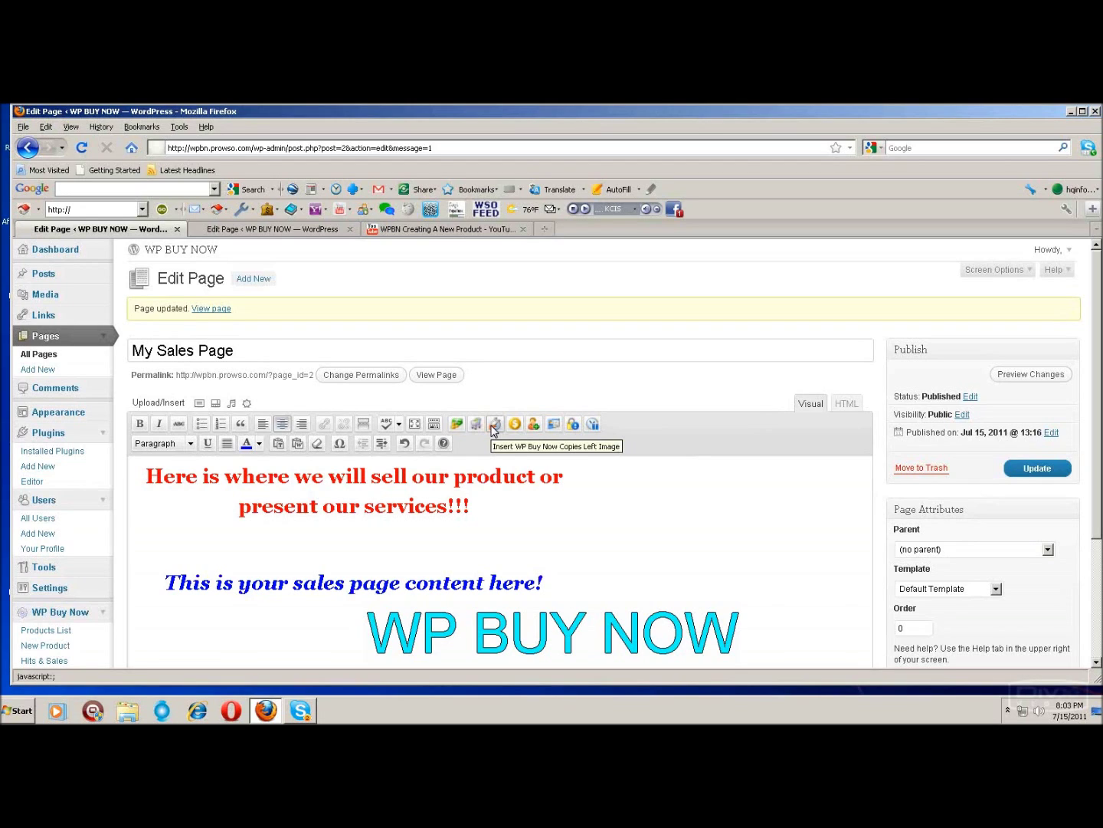
click(494, 427)
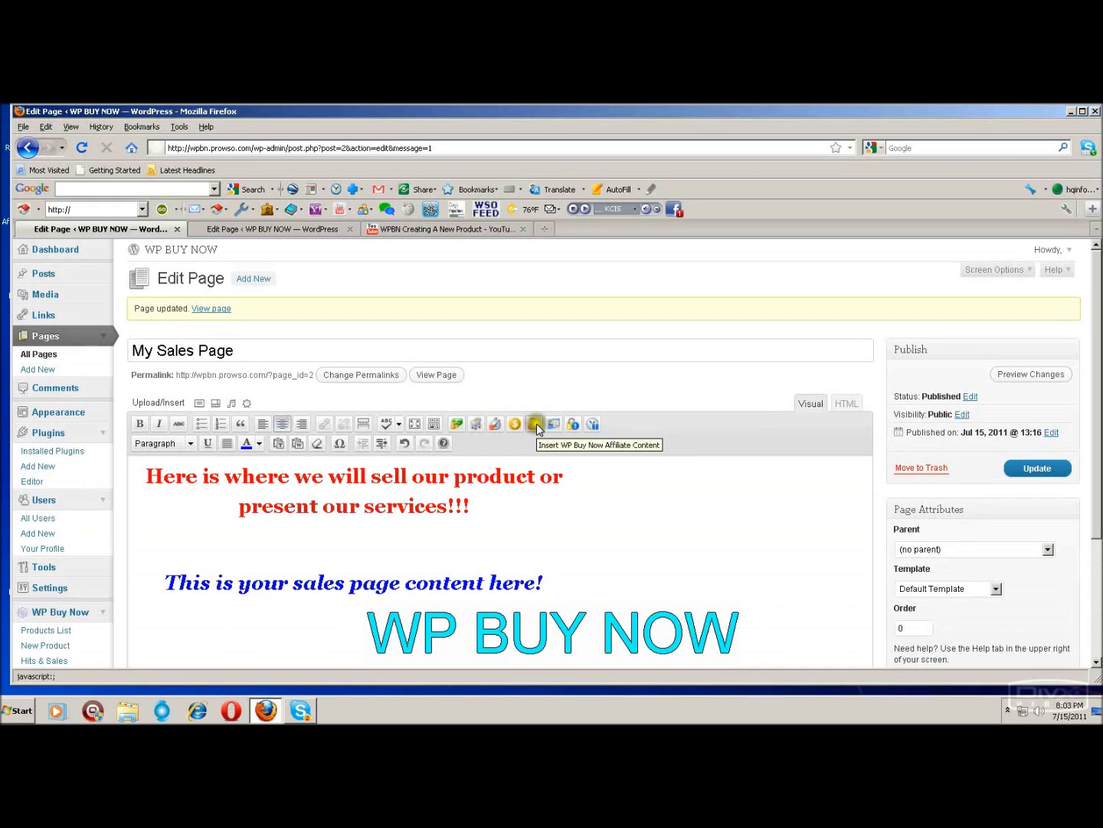
click(536, 424)
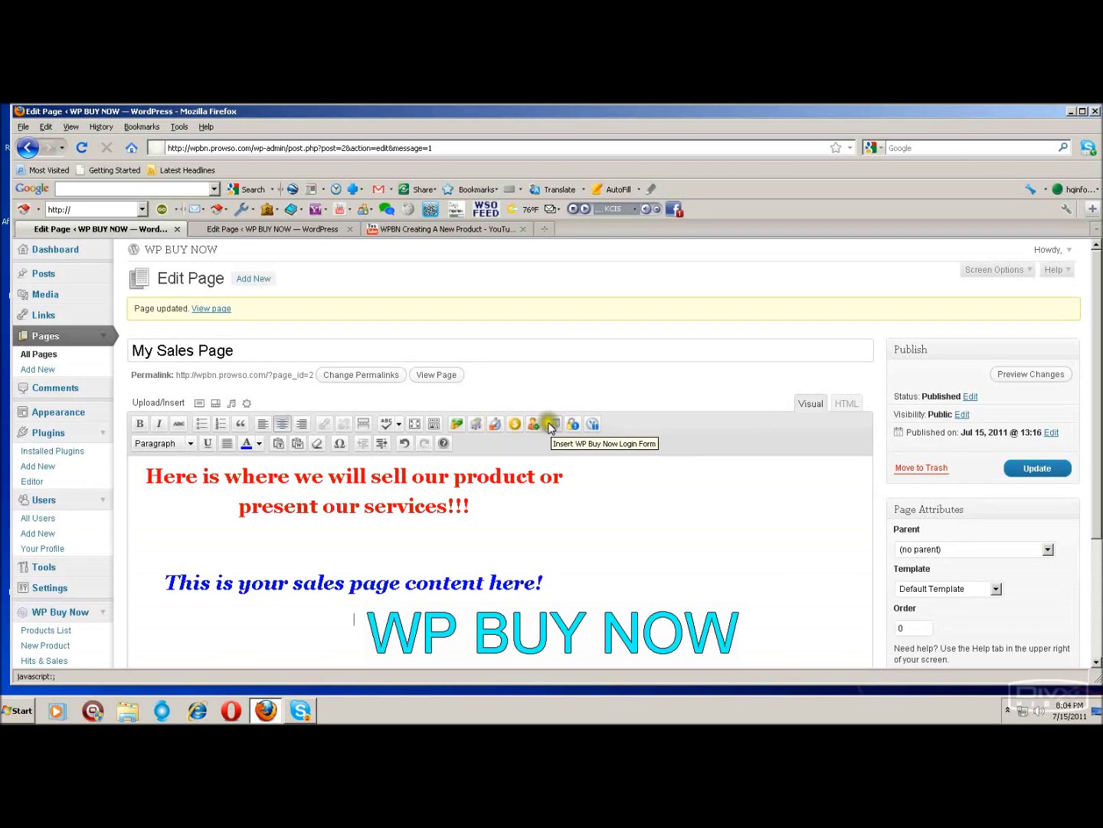
click(553, 425)
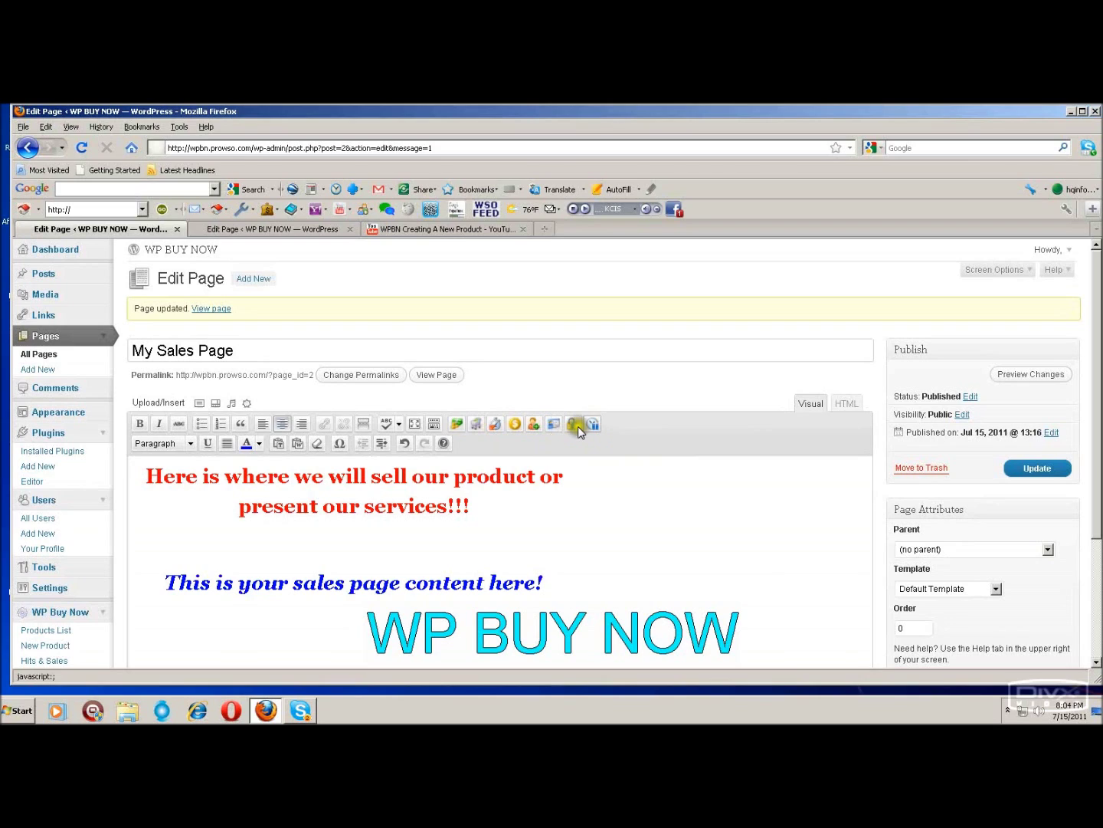
click(593, 425)
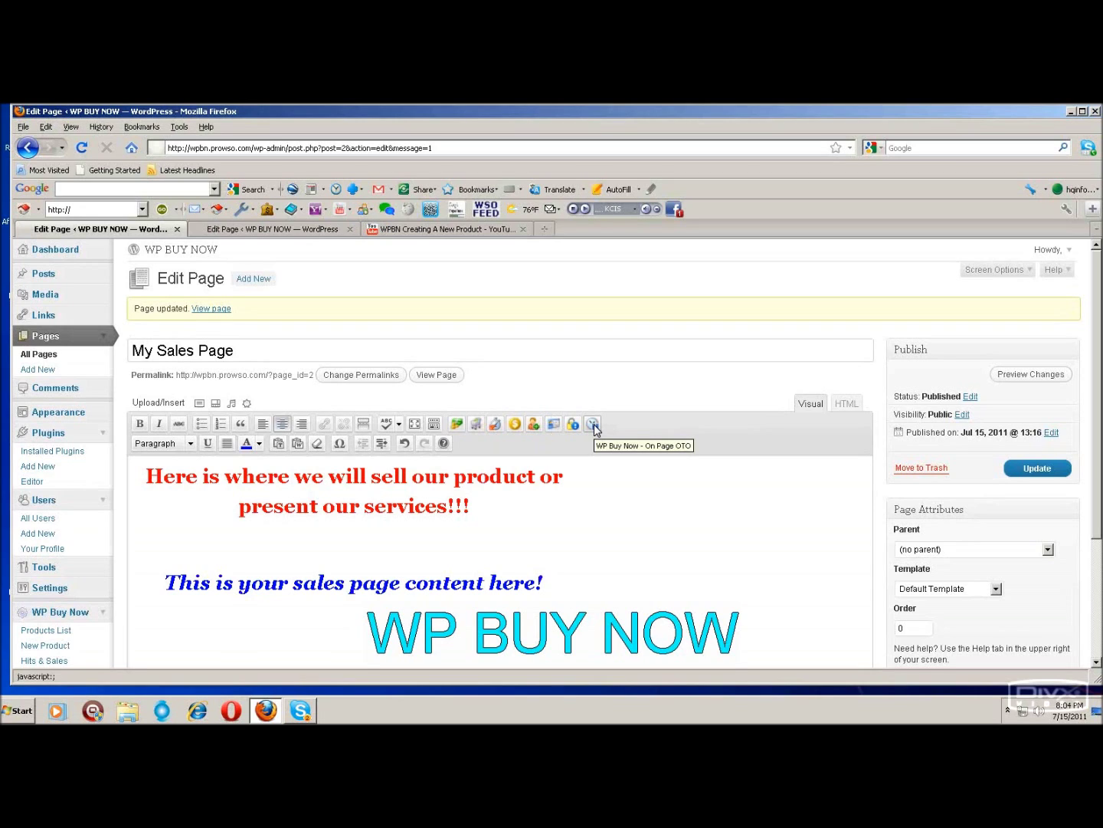
click(594, 425)
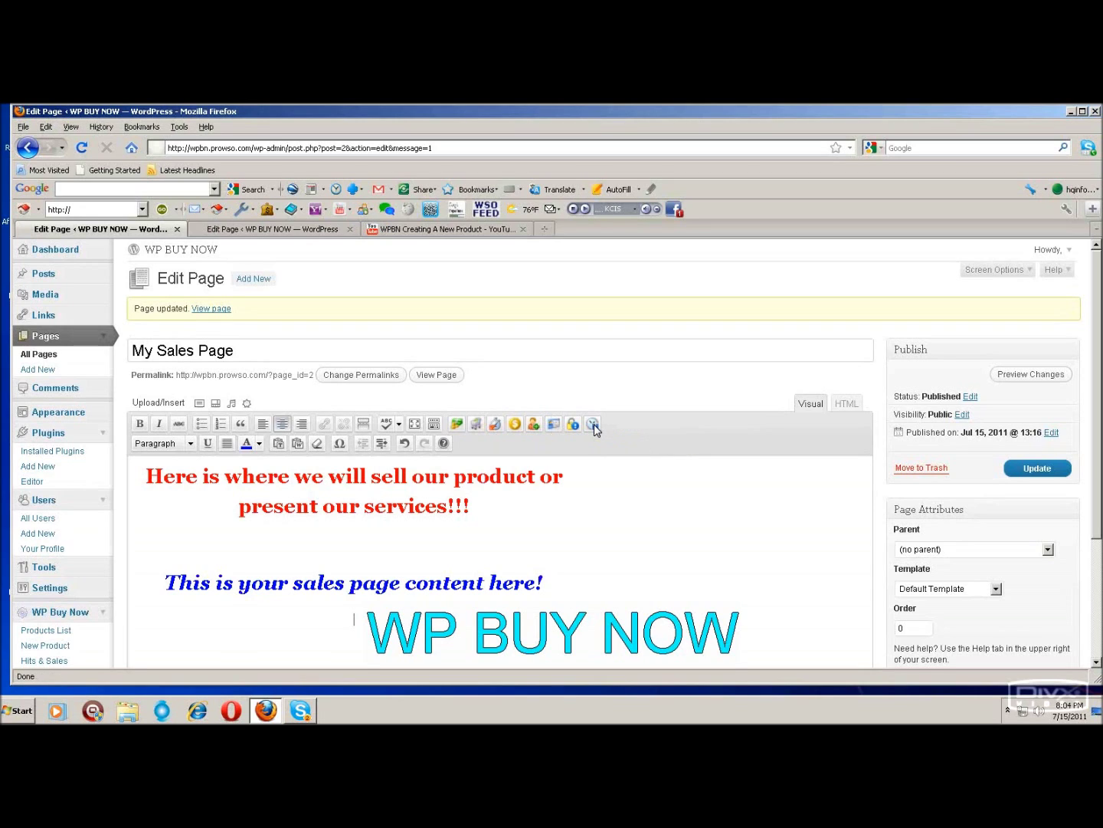
click(580, 479)
click(455, 427)
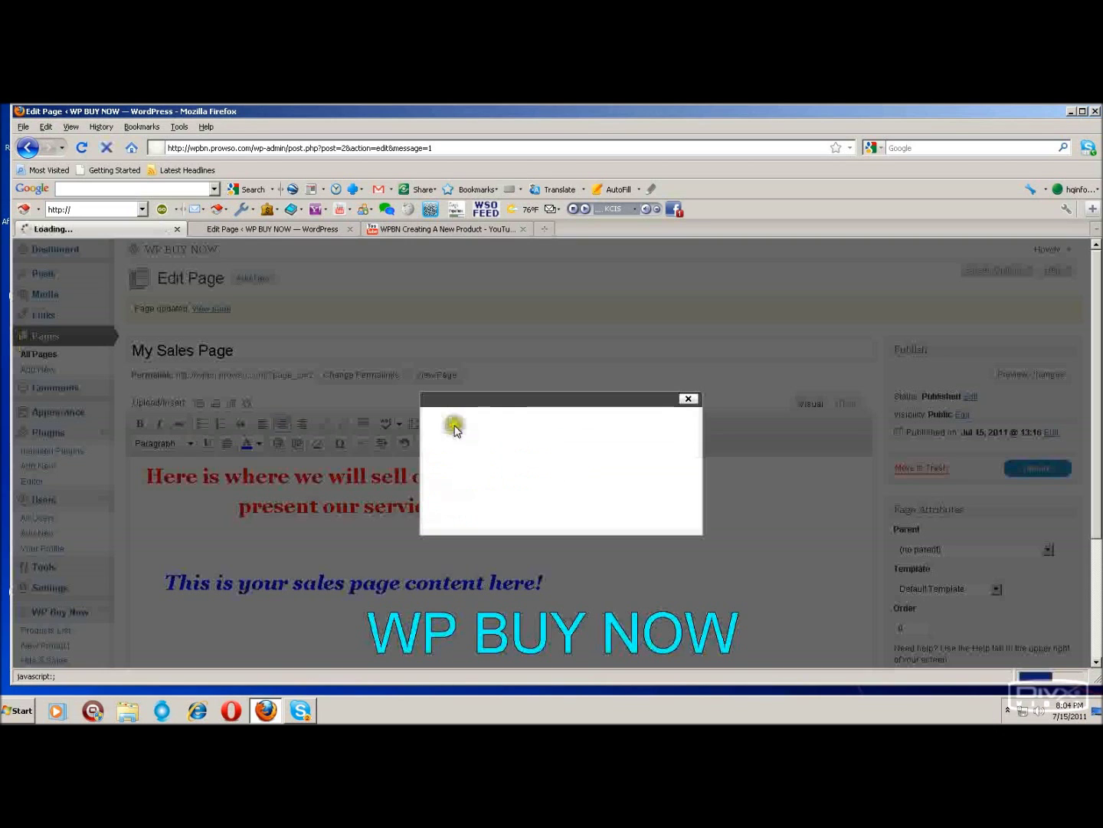
click(454, 430)
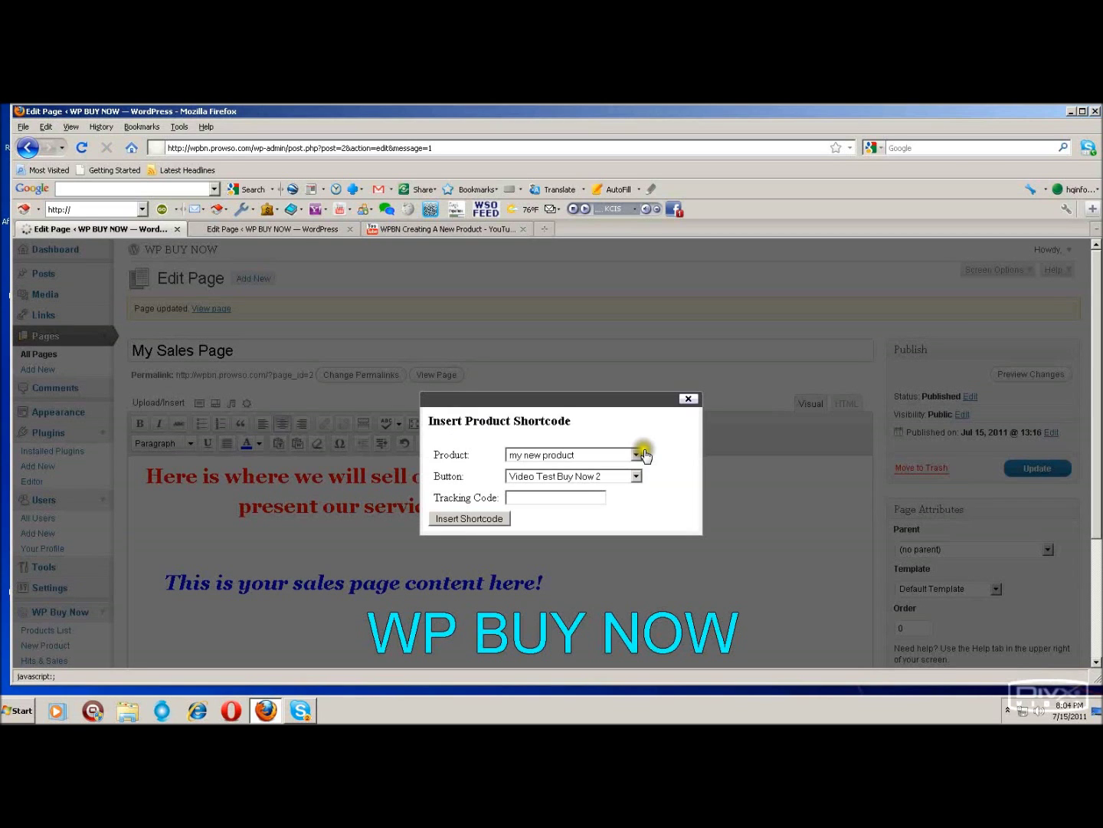
click(688, 398)
Insert a product shortcode below the sales content for "my new product" with the "Video Test Buy Now 3" button and no tracking code.
click(517, 590)
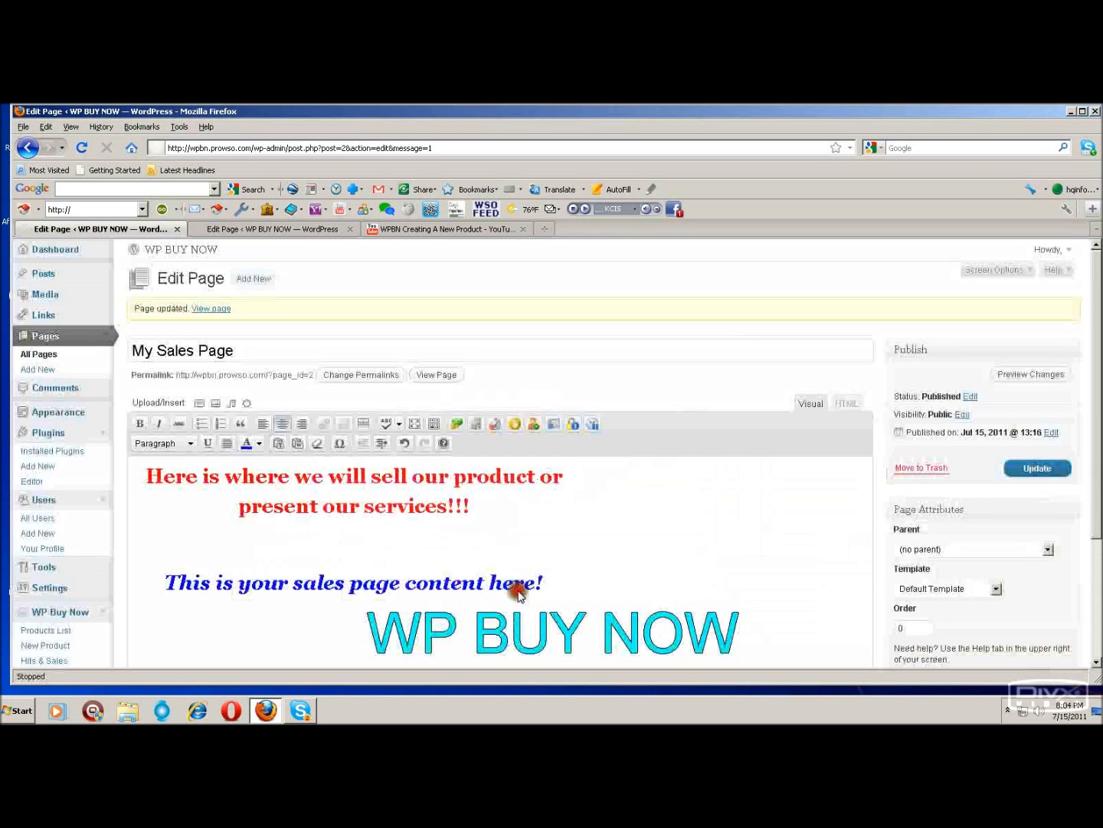
click(457, 424)
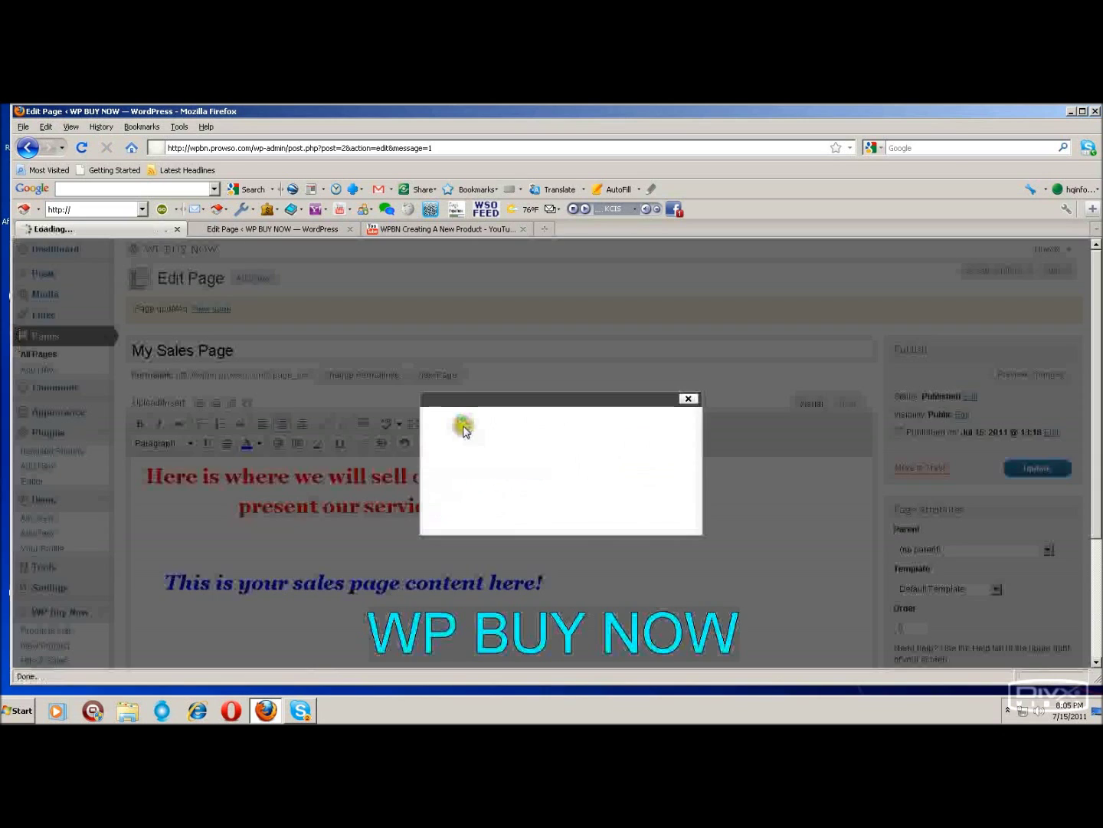
click(455, 424)
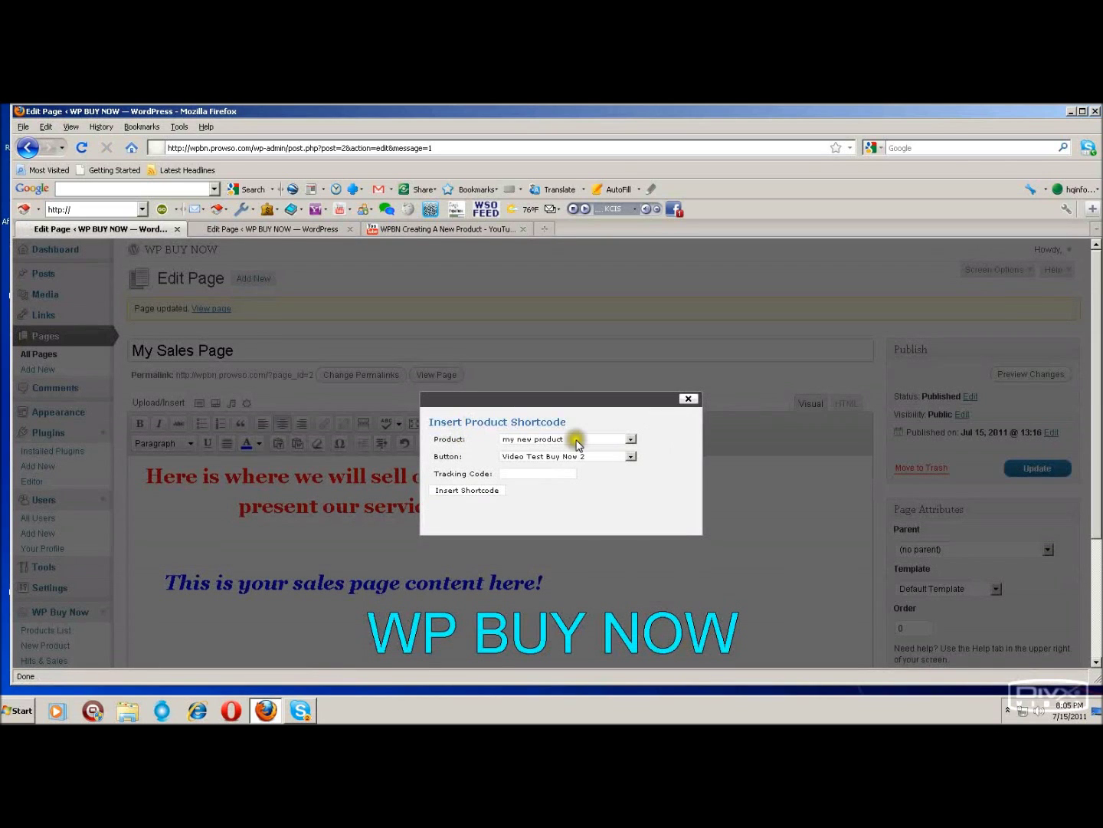
click(616, 439)
click(632, 441)
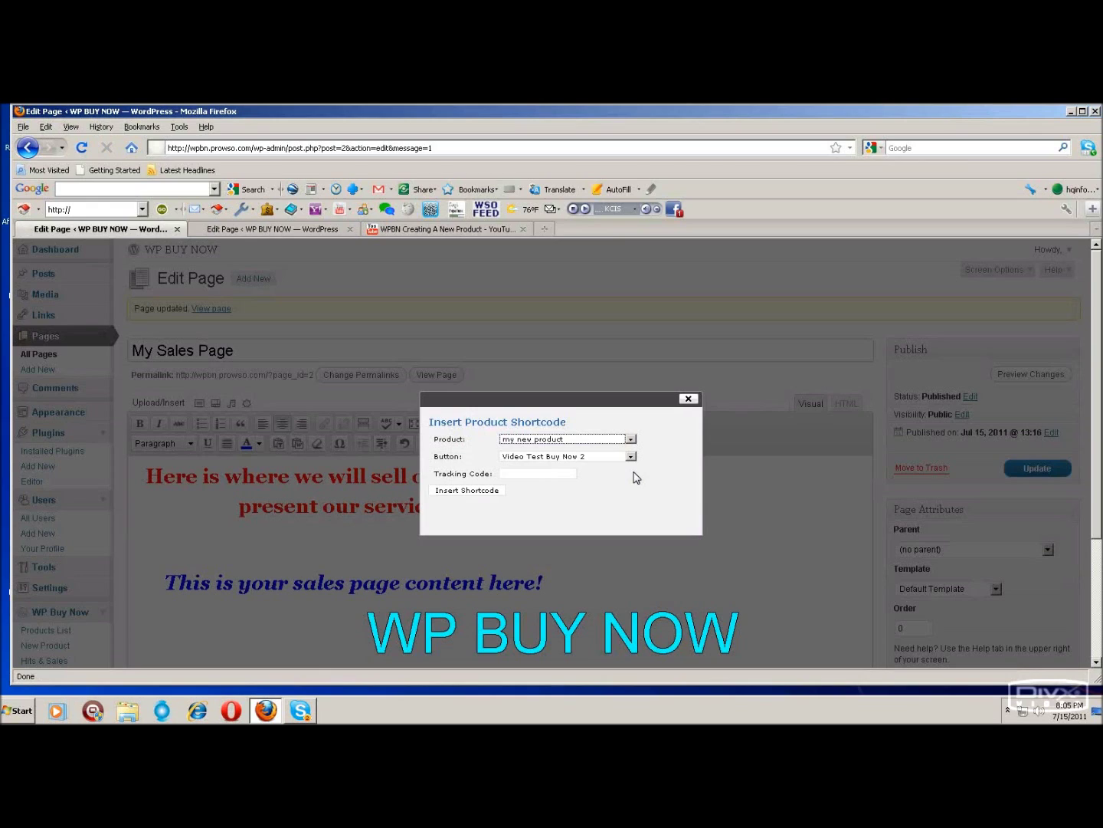
click(631, 457)
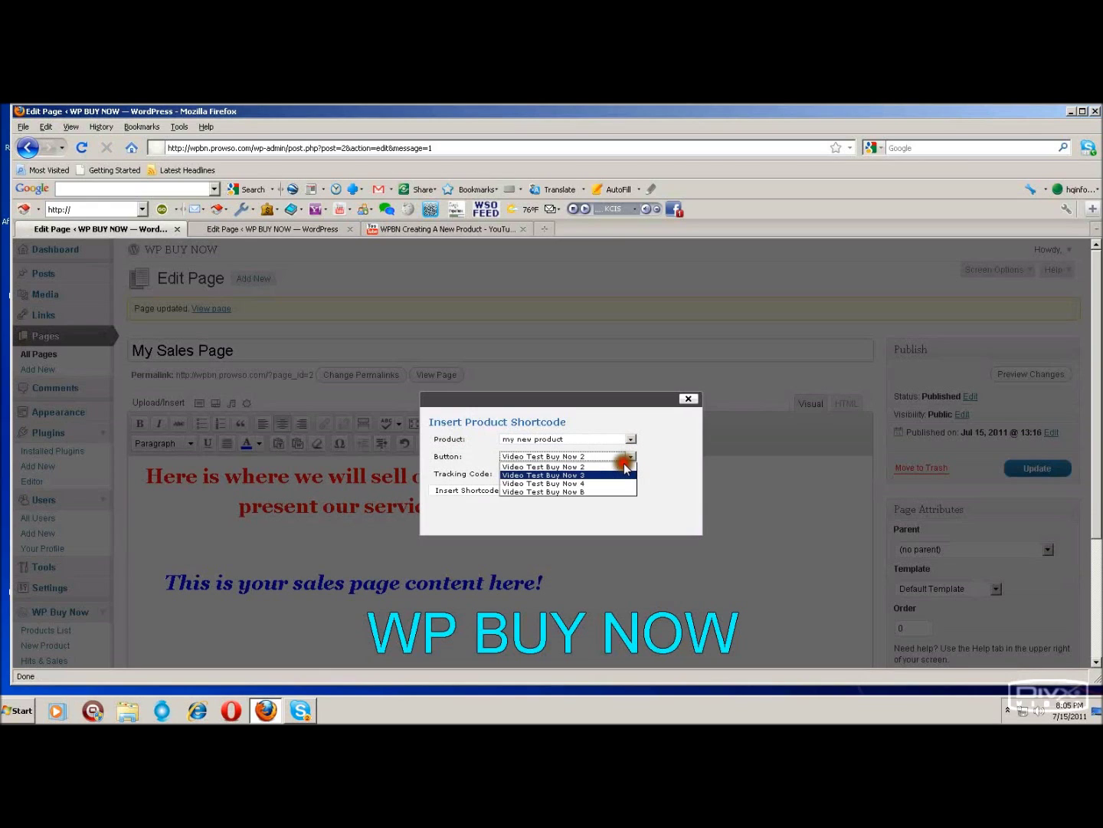
click(622, 474)
click(619, 476)
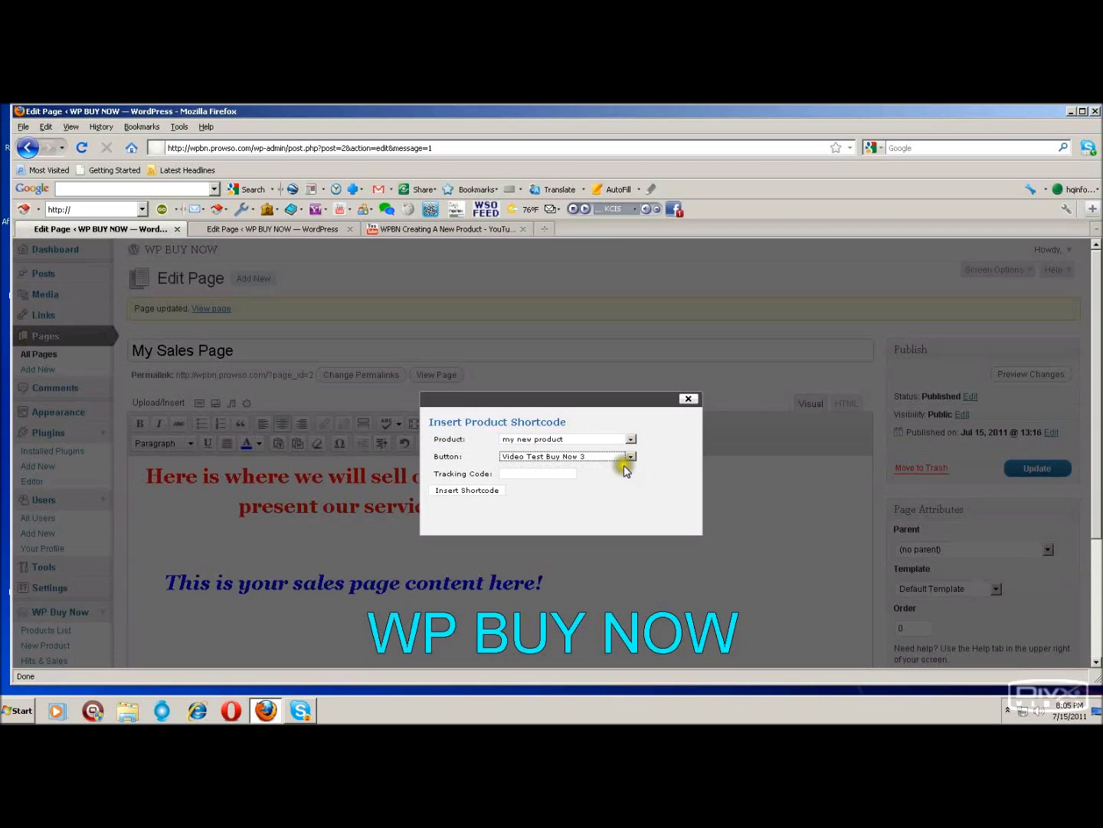
click(553, 474)
click(503, 500)
click(484, 492)
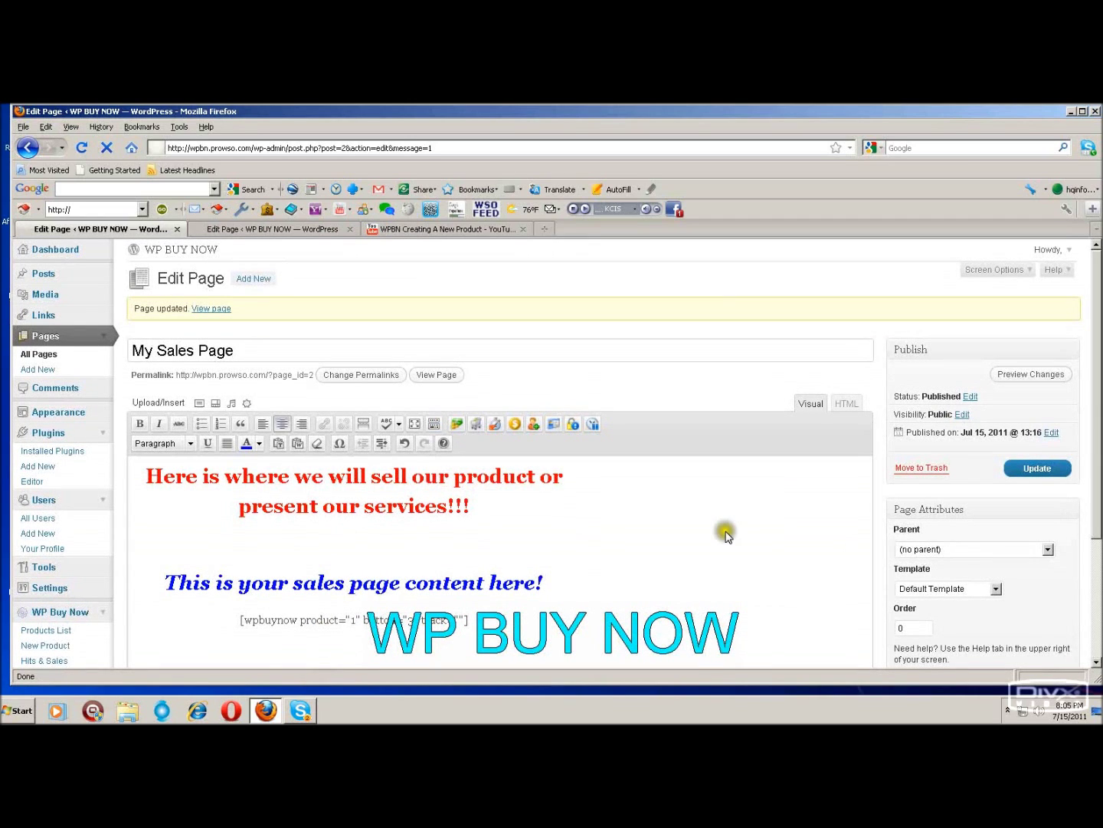
Update My Sales Page and view the published page down to its payment buttons.
click(1034, 469)
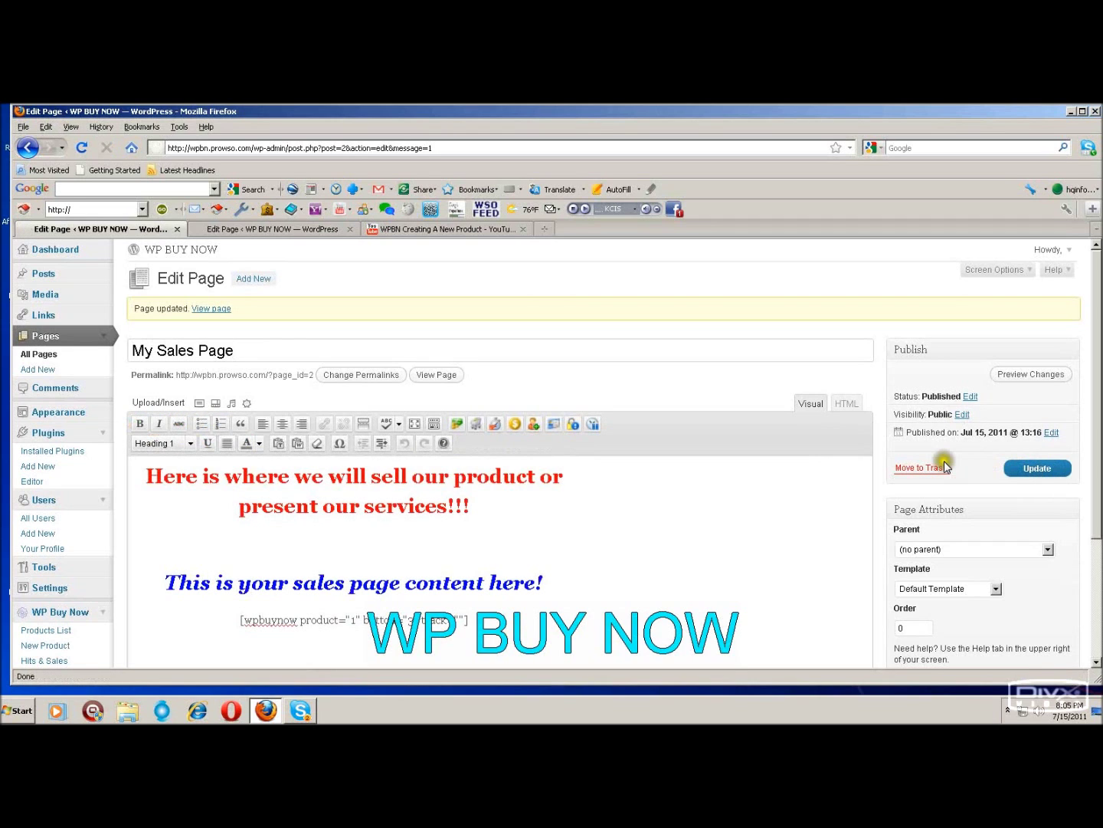
click(437, 378)
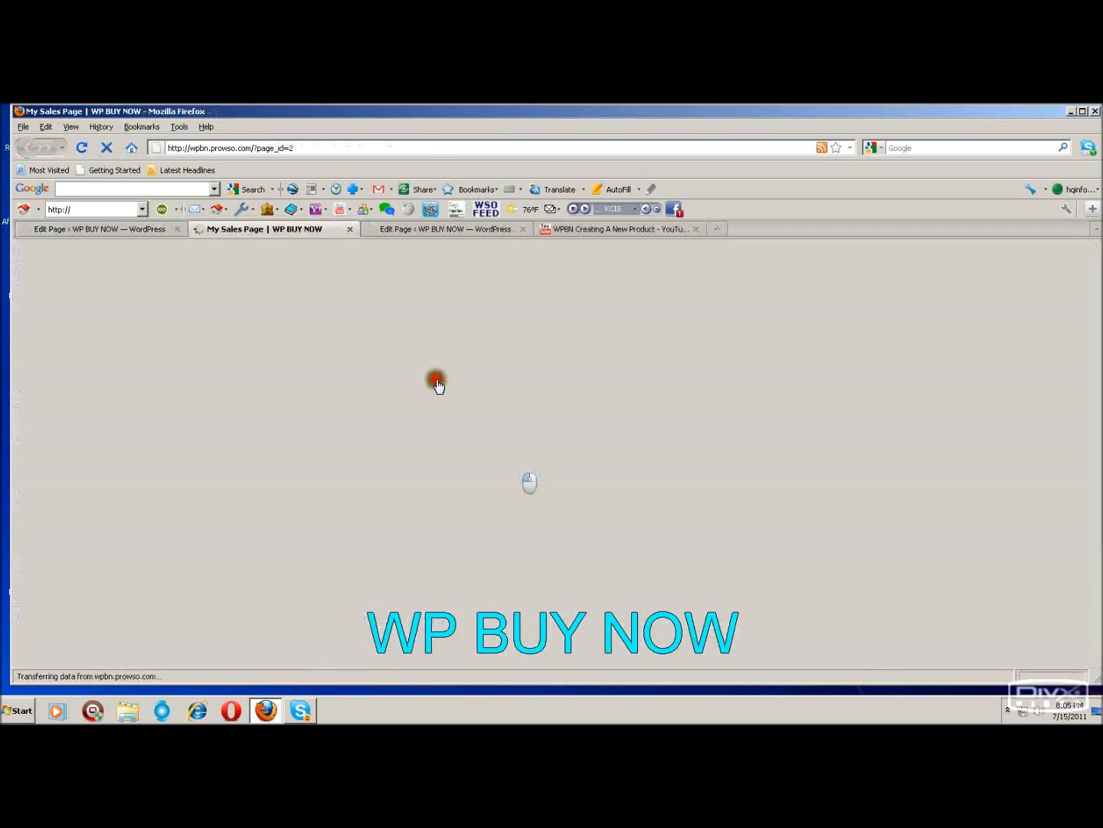
scroll(737, 416, down, 3)
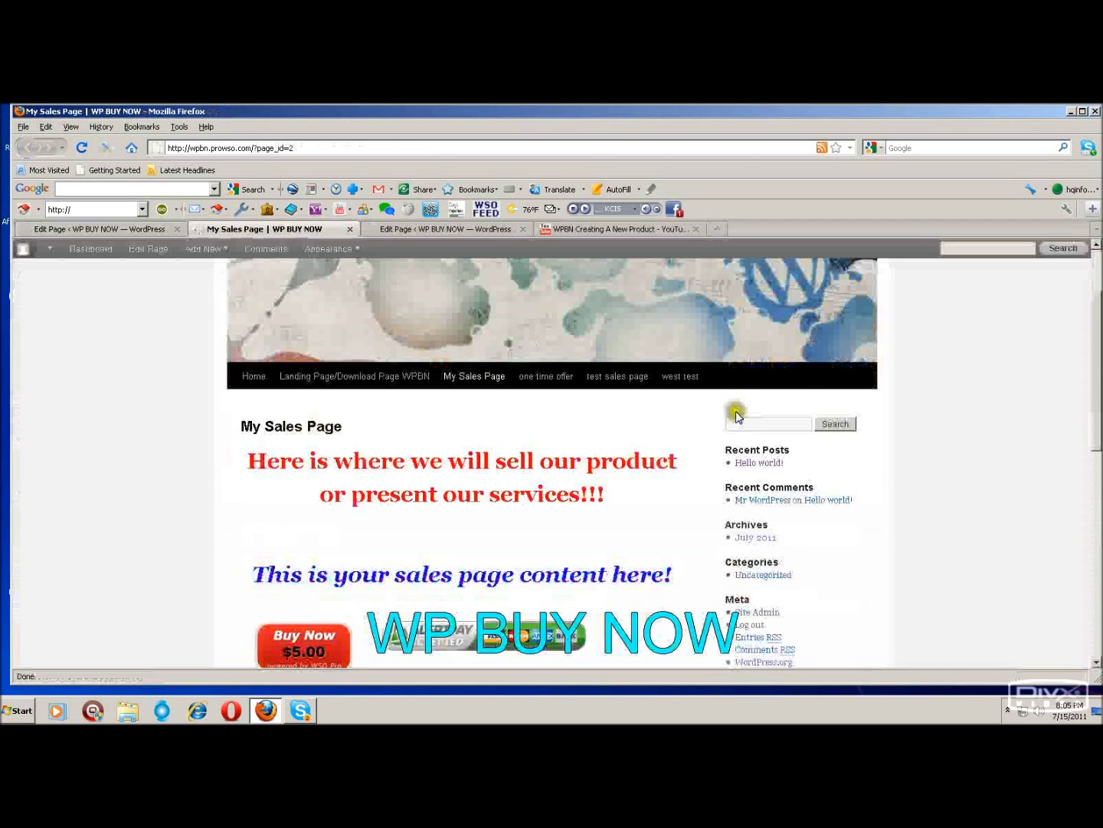
scroll(835, 403, down, 5)
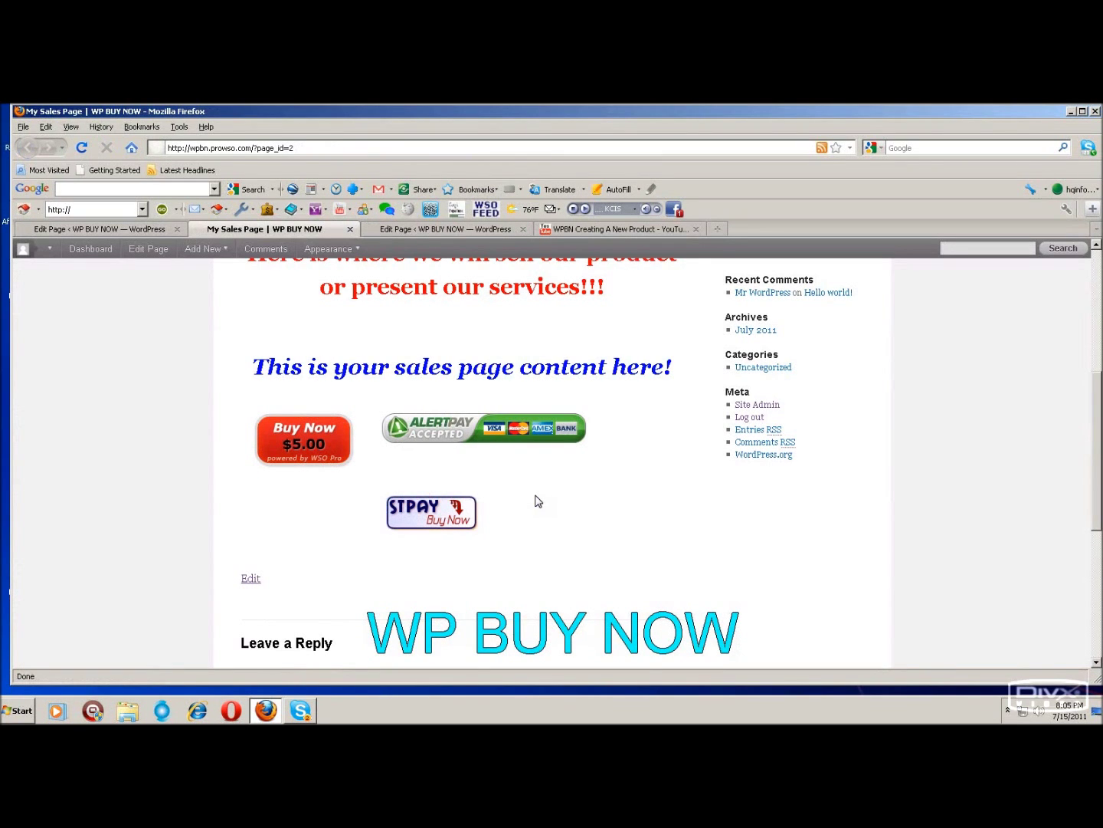
scroll(538, 501, up, 4)
Examine the one time offer page's content in its editor alongside the published sales page.
click(458, 229)
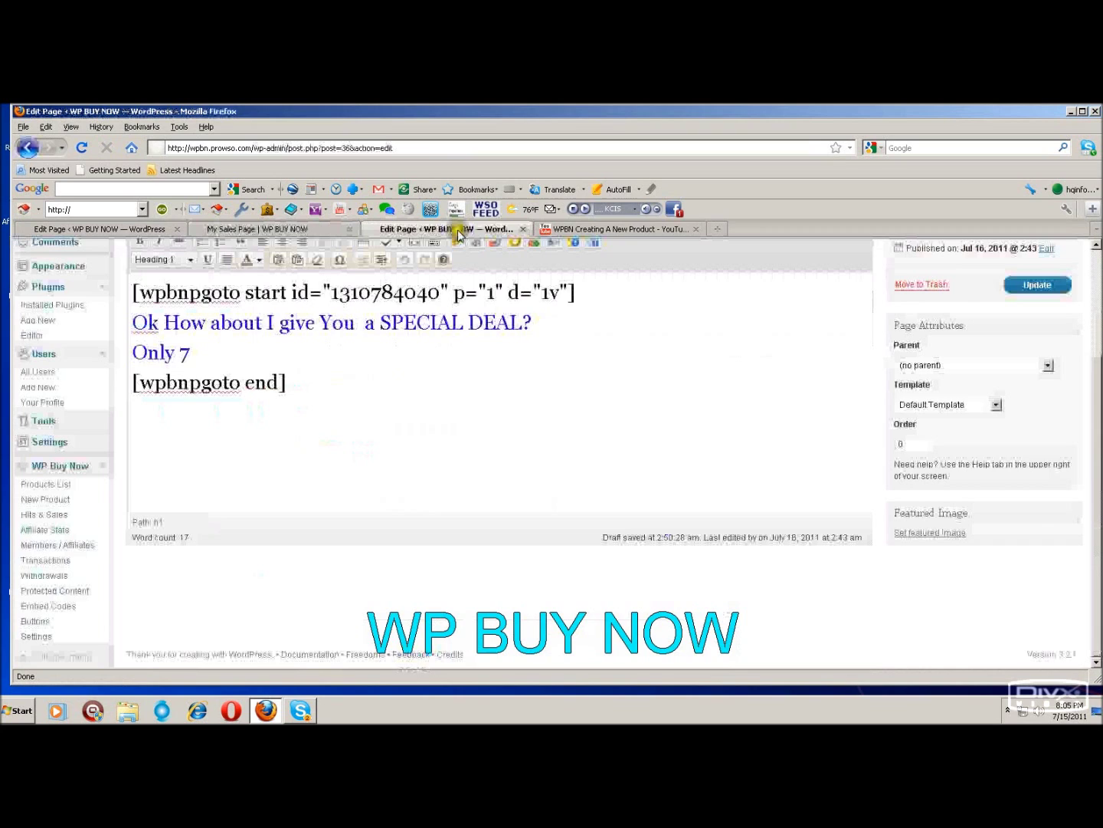
scroll(507, 406, up, 4)
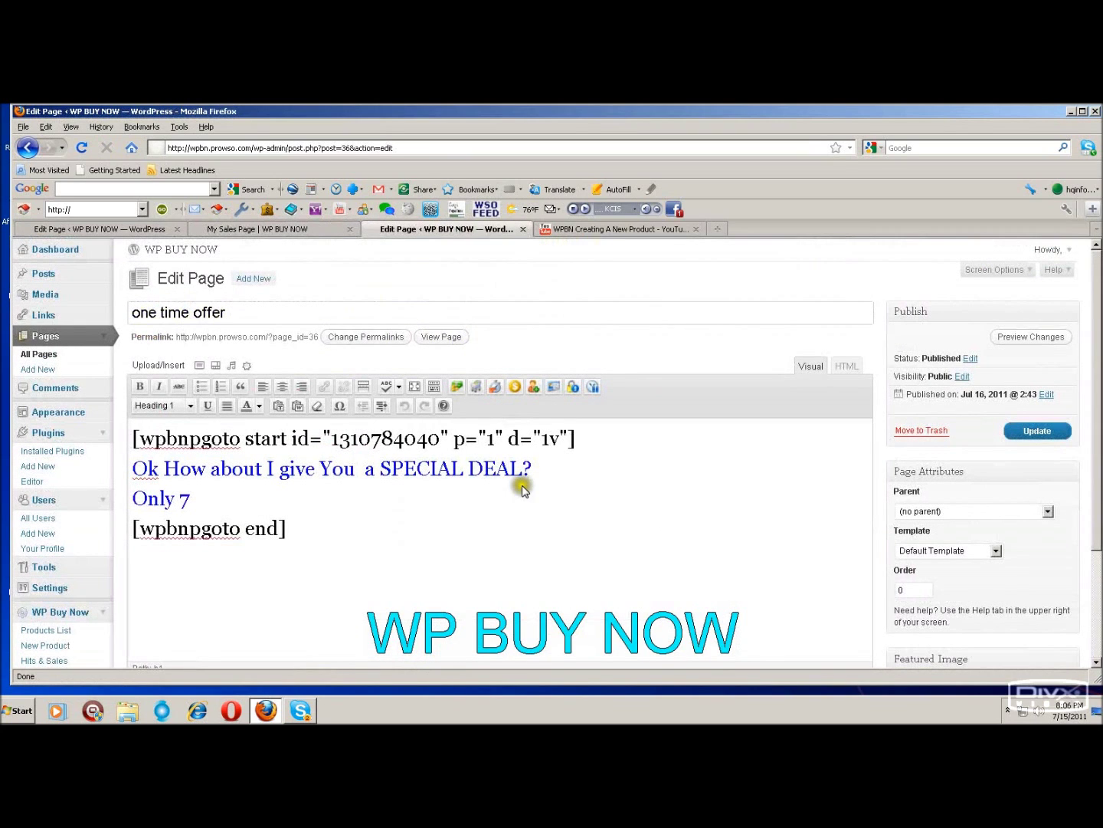
click(293, 229)
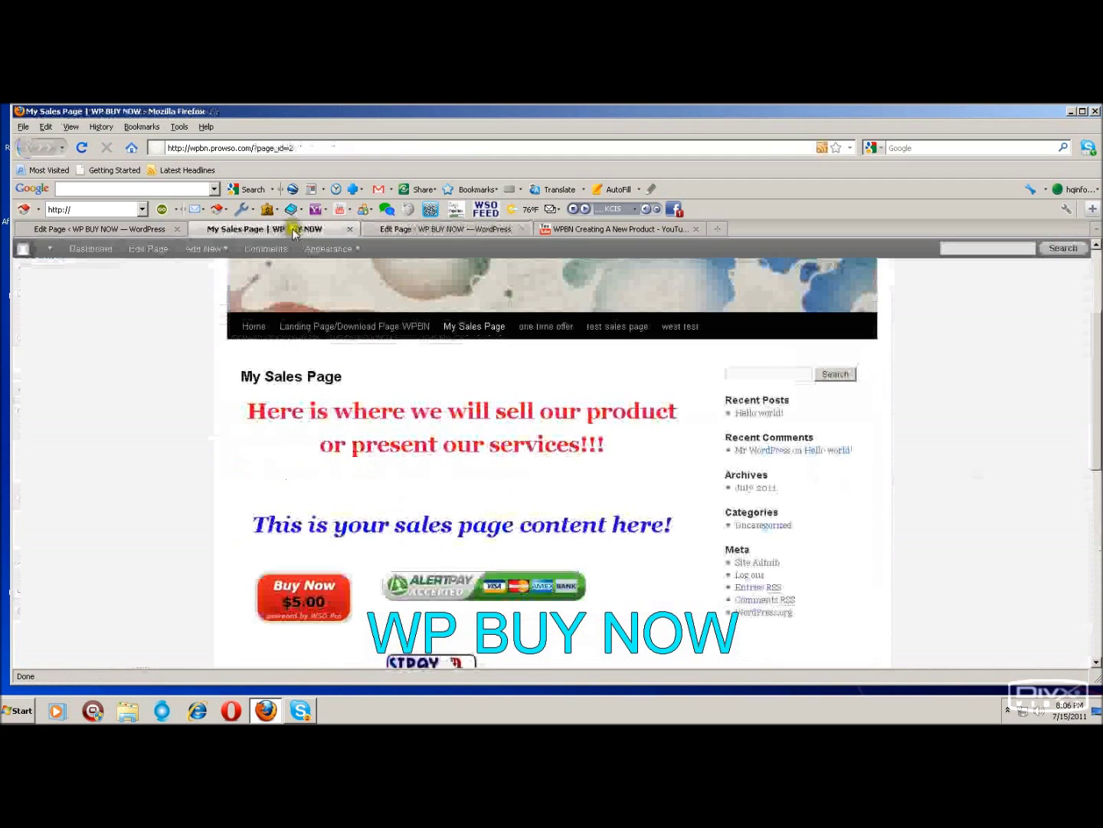
key(ctrl+Tab)
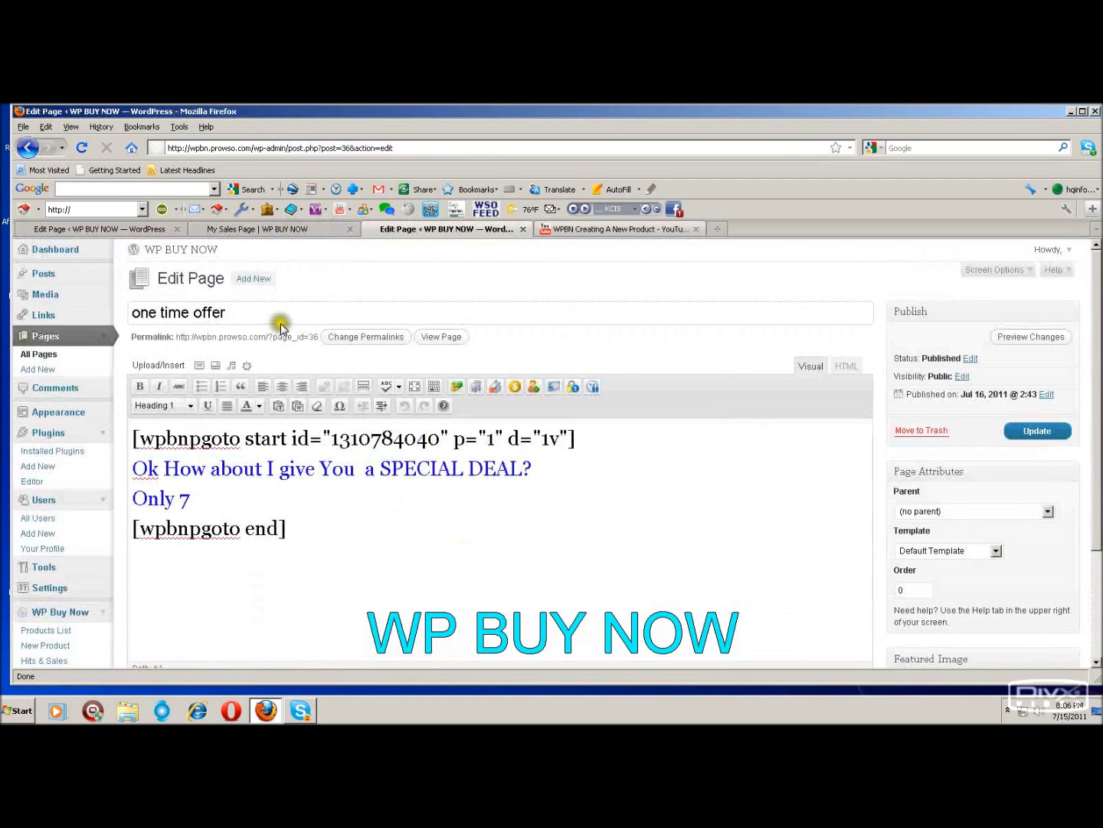
Return to editing My Sales Page and add an empty line below the wpbuynow shortcode.
click(107, 229)
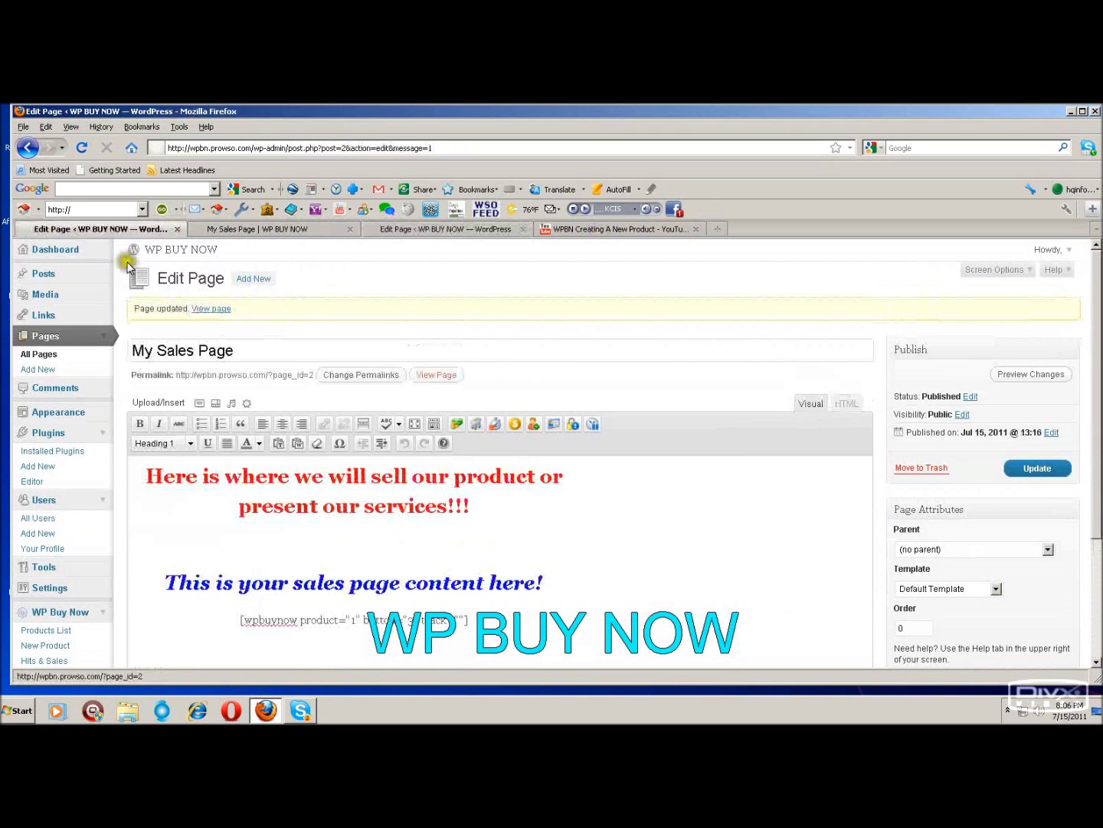
scroll(370, 359, down, 2)
scroll(370, 358, down, 3)
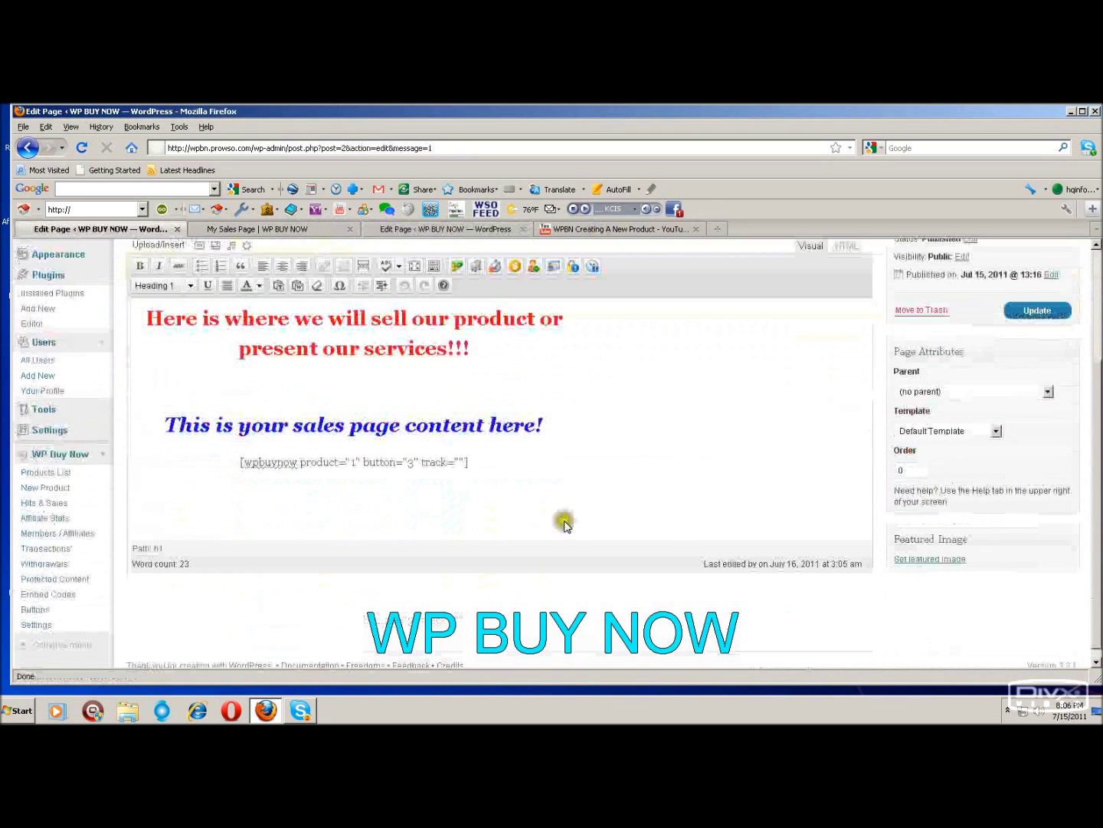
click(494, 469)
key(Return)
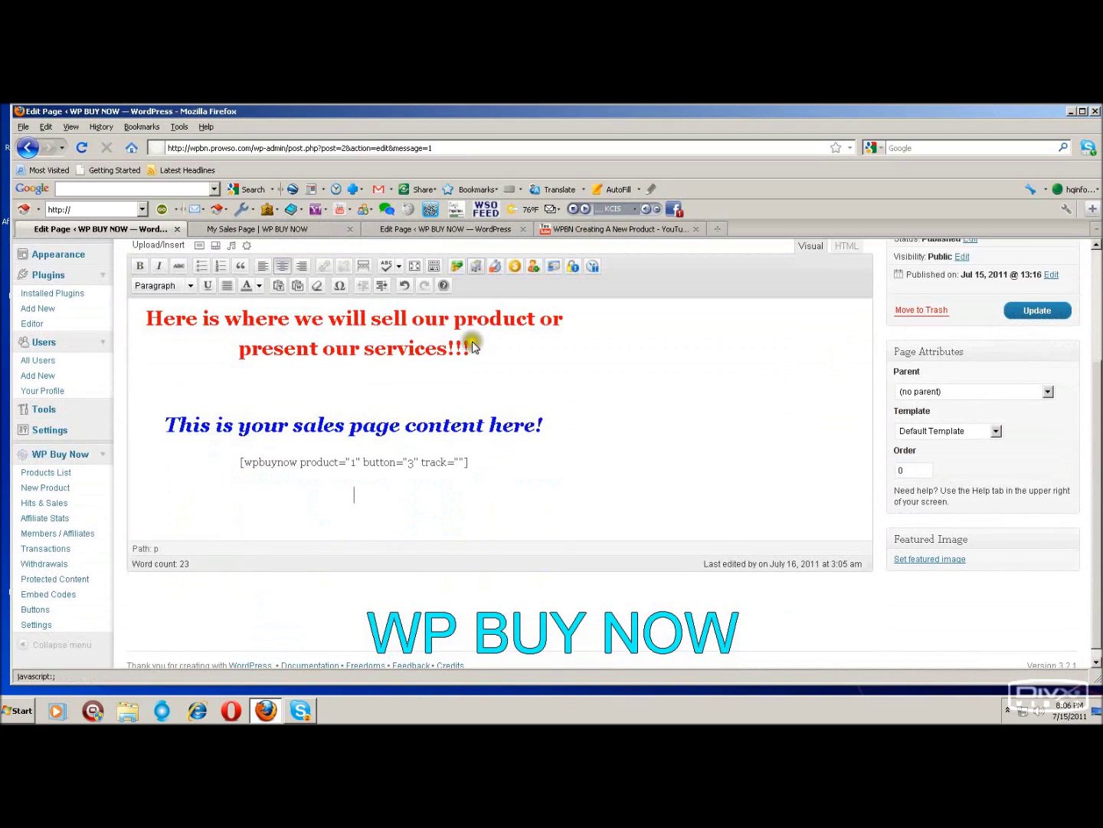
Set up a payment link for "my new product" with the "Video Test Buy Now 3" button and PayPal as payment method.
click(476, 266)
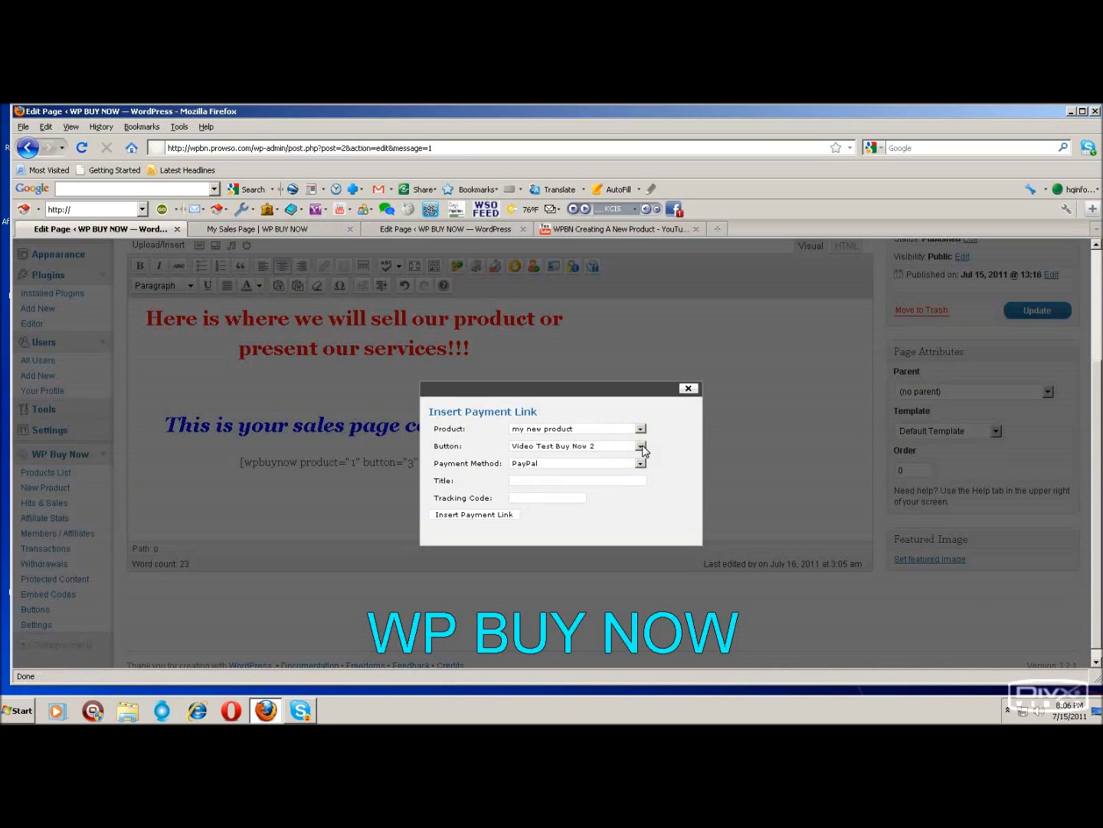
click(641, 446)
key(Down)
click(640, 447)
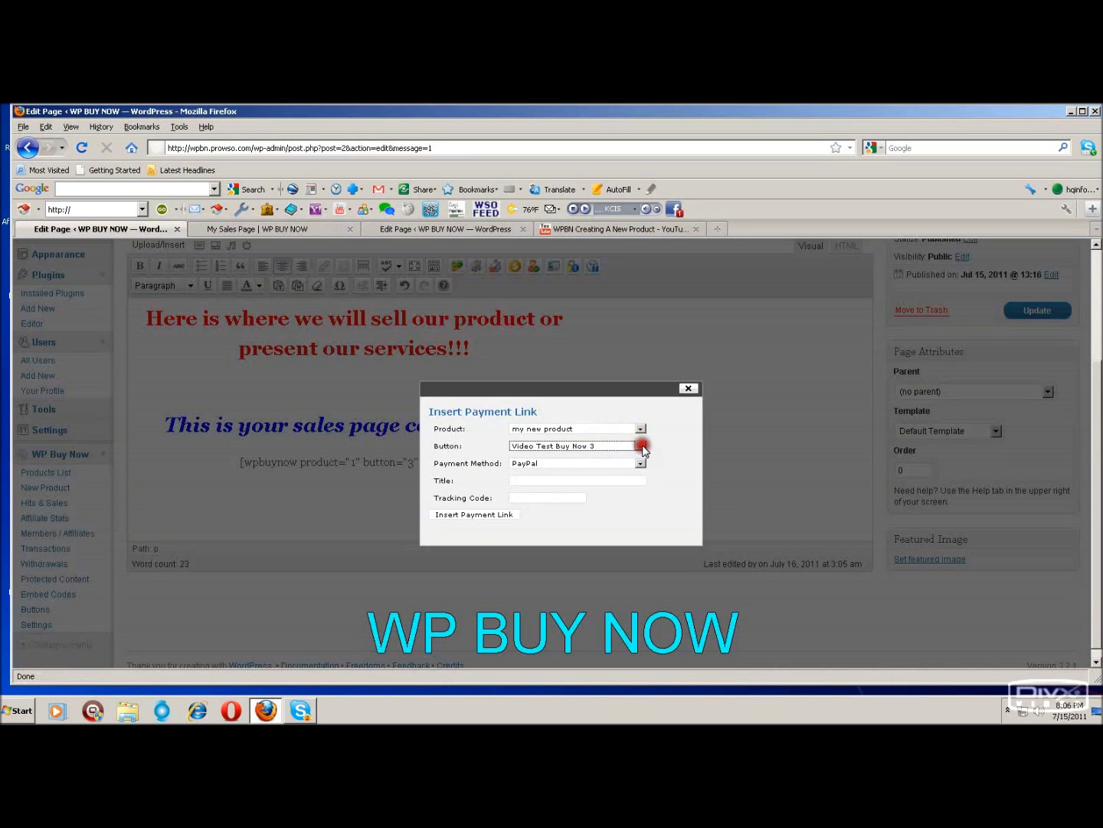
click(636, 463)
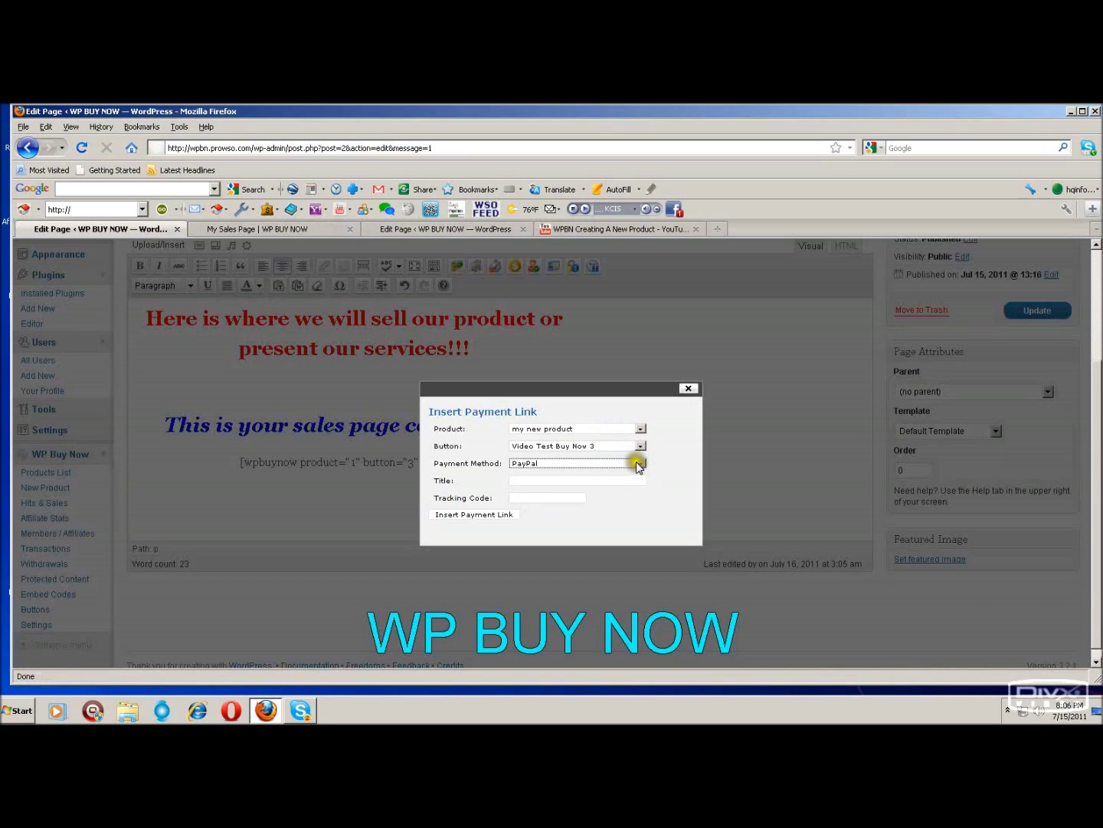
click(640, 462)
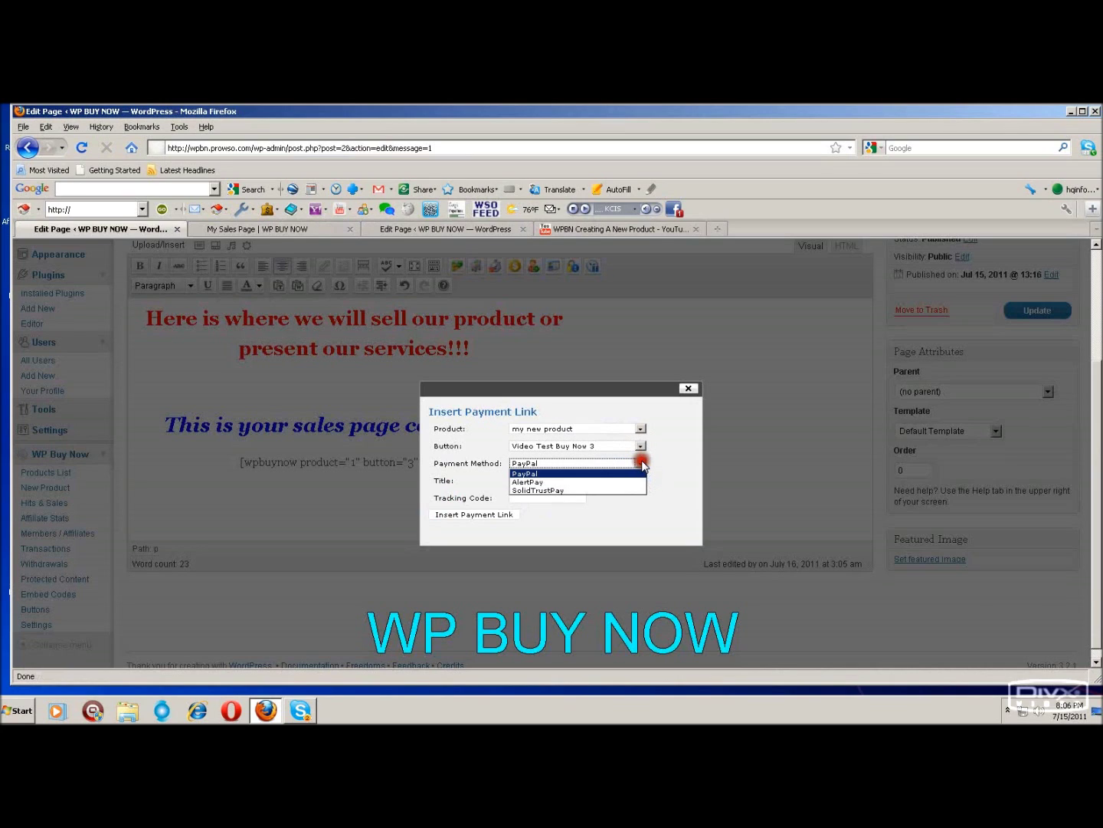
click(630, 472)
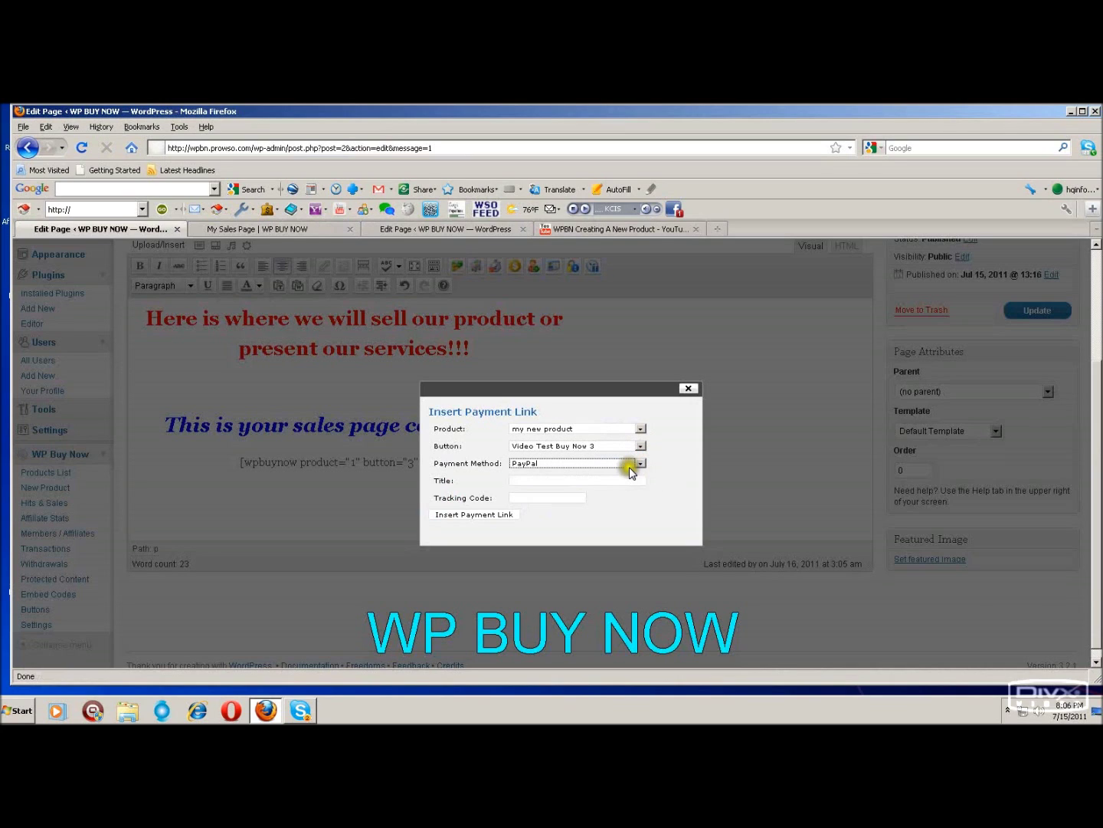
click(630, 468)
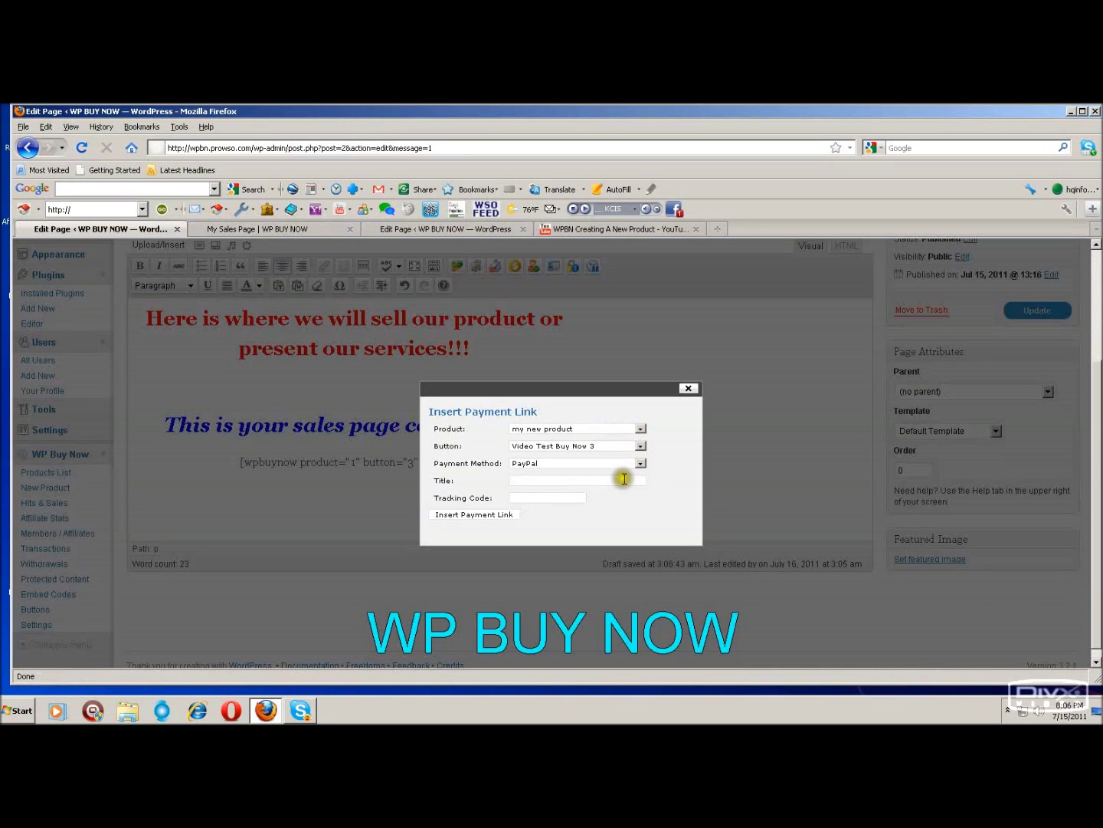
Title the payment link "WP BUY NOW", give it the tracking code "po", and insert it below the wpbuynow shortcode.
click(623, 479)
text(WP BUY NOW)
click(556, 497)
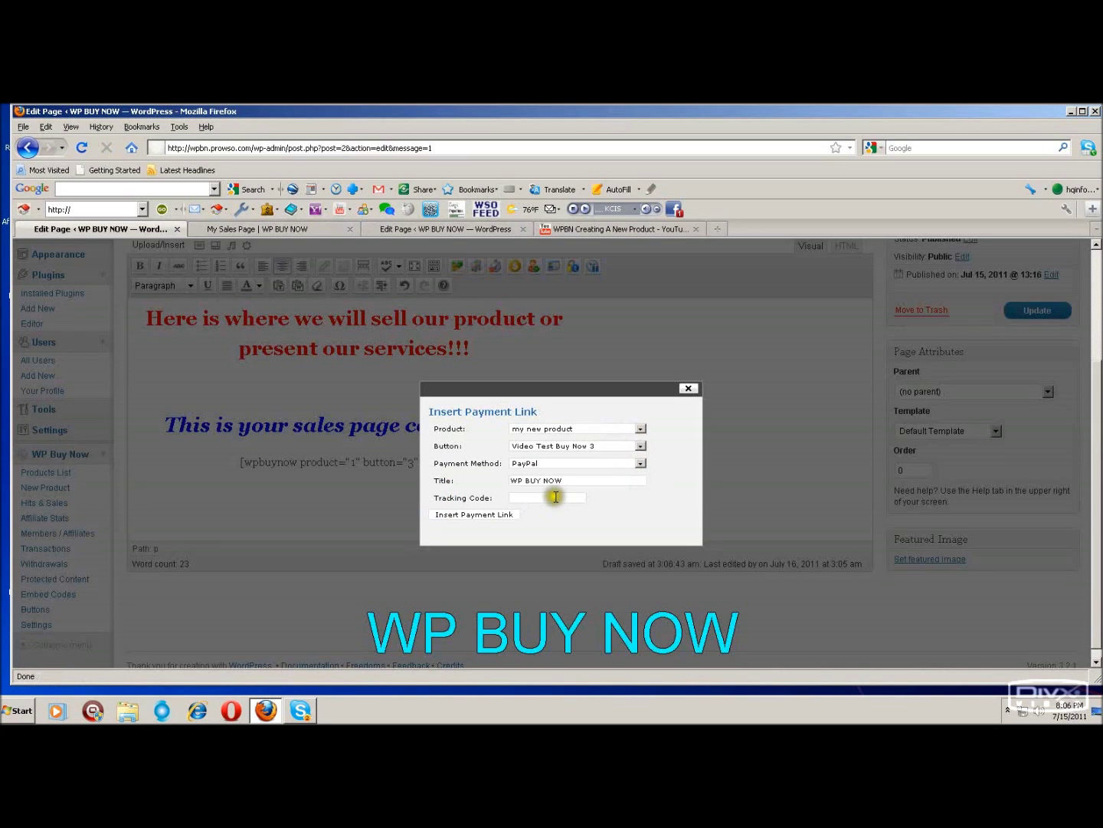
click(555, 496)
text(po)
click(498, 515)
click(497, 517)
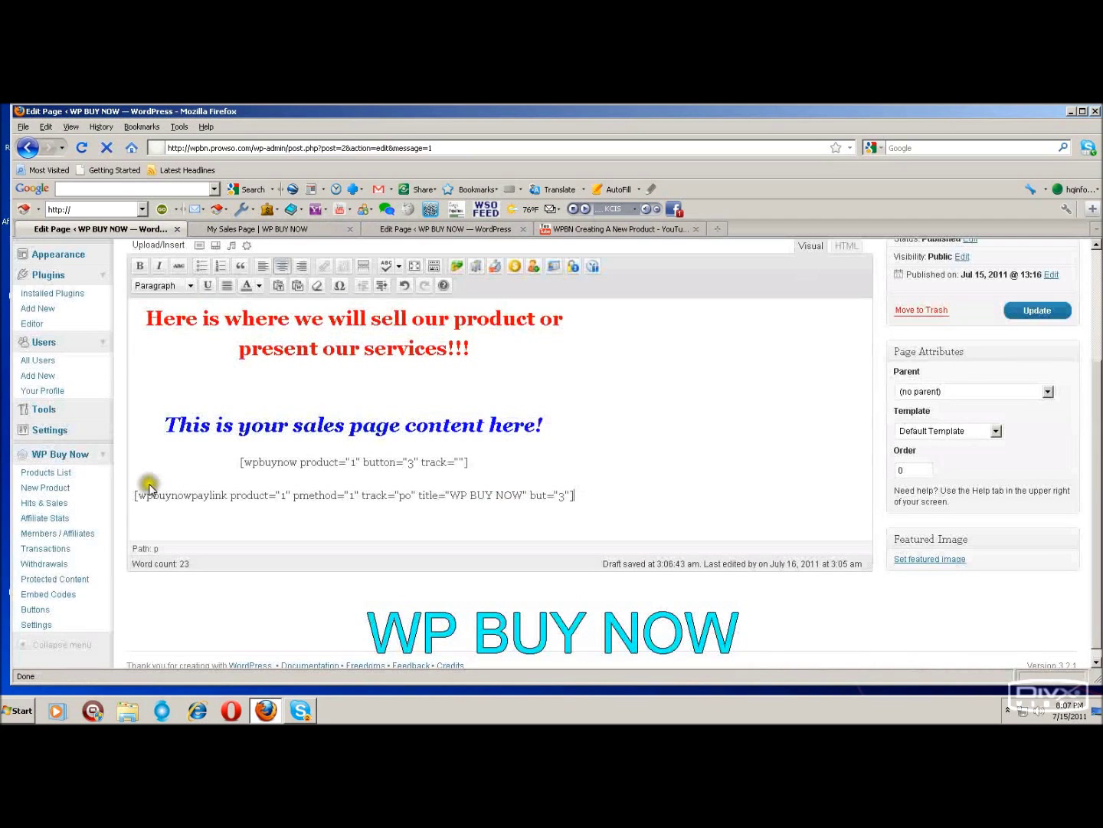
Update My Sales Page and try to view the published page.
scroll(850, 417, up, 4)
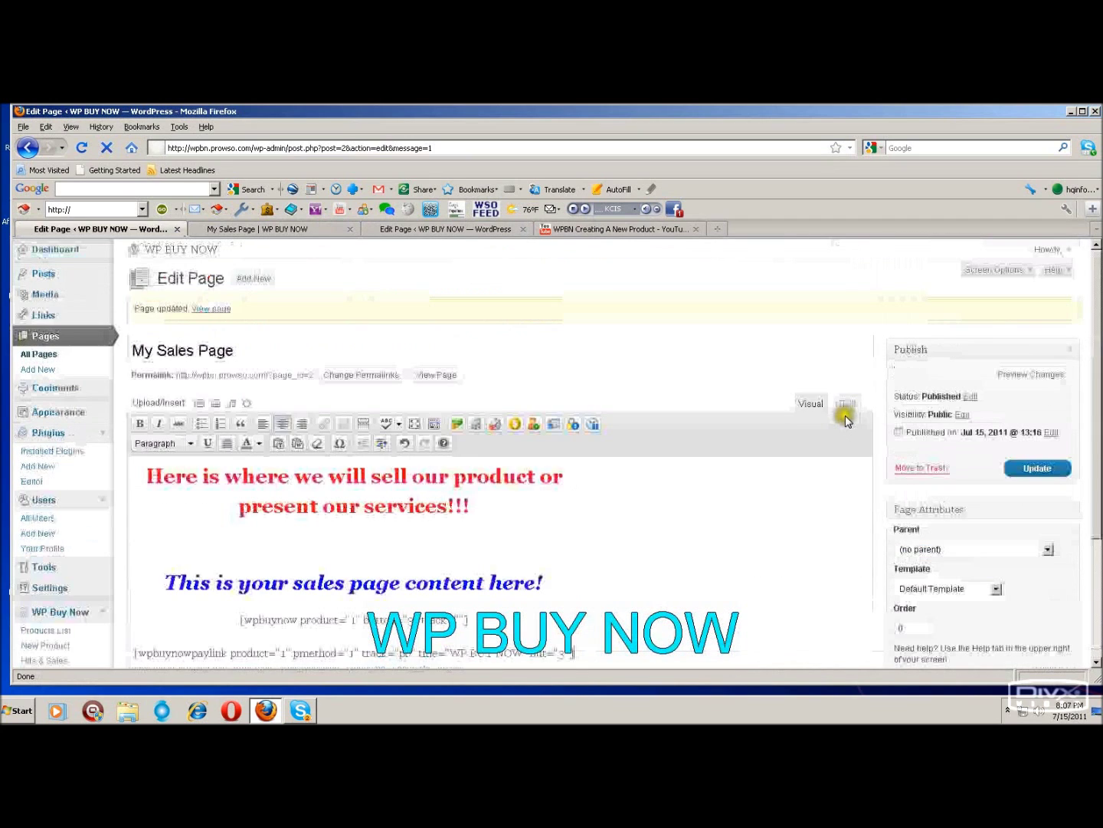
click(1036, 469)
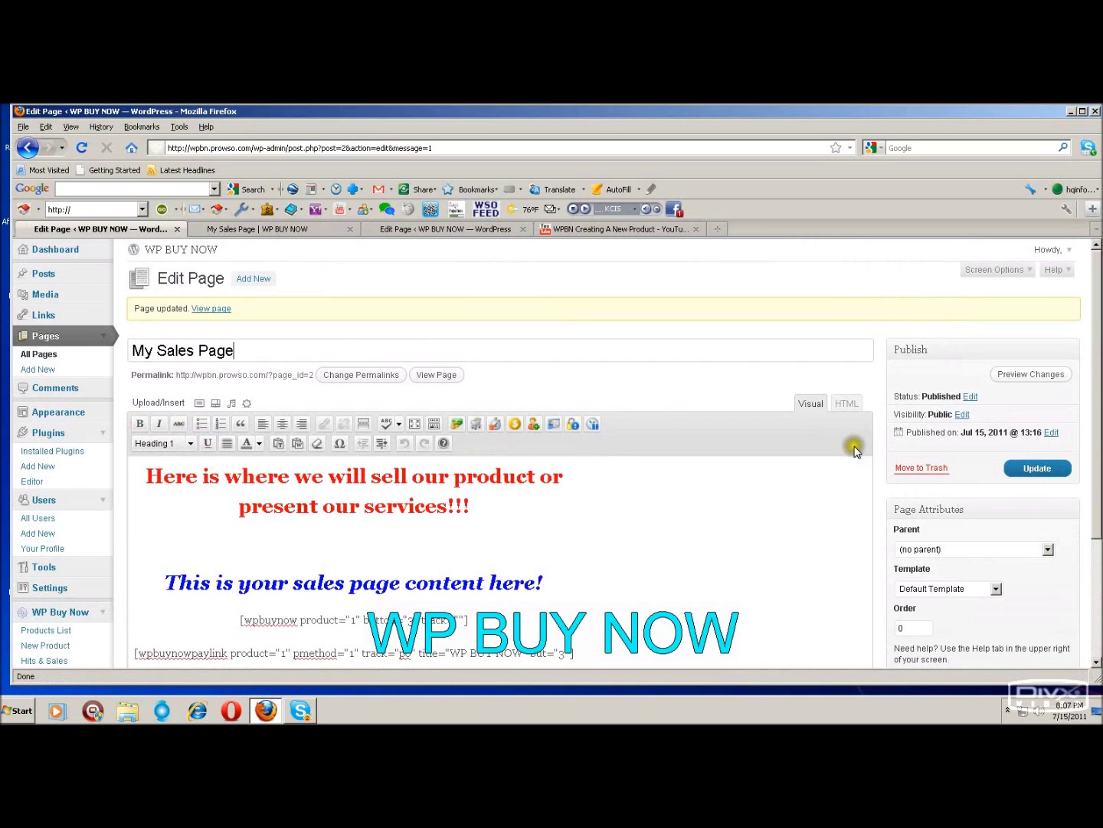
click(436, 375)
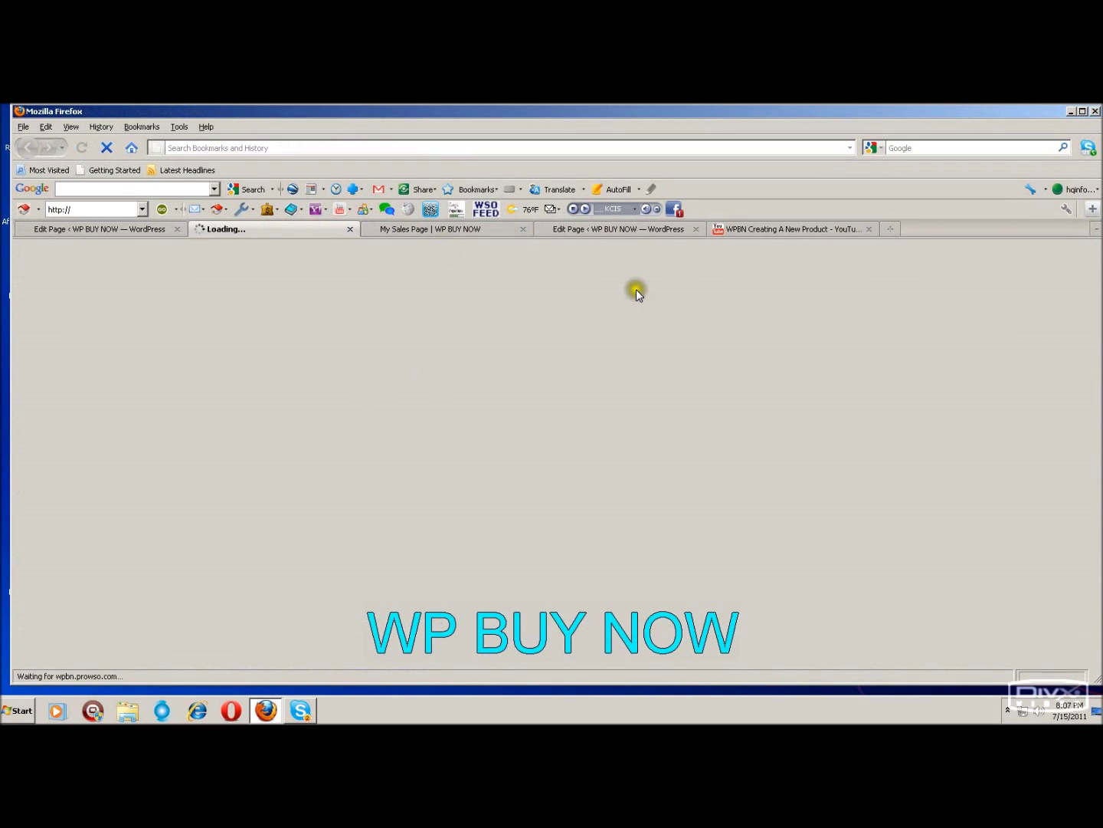
Close the one time offer page's editor and return to editing My Sales Page.
click(659, 239)
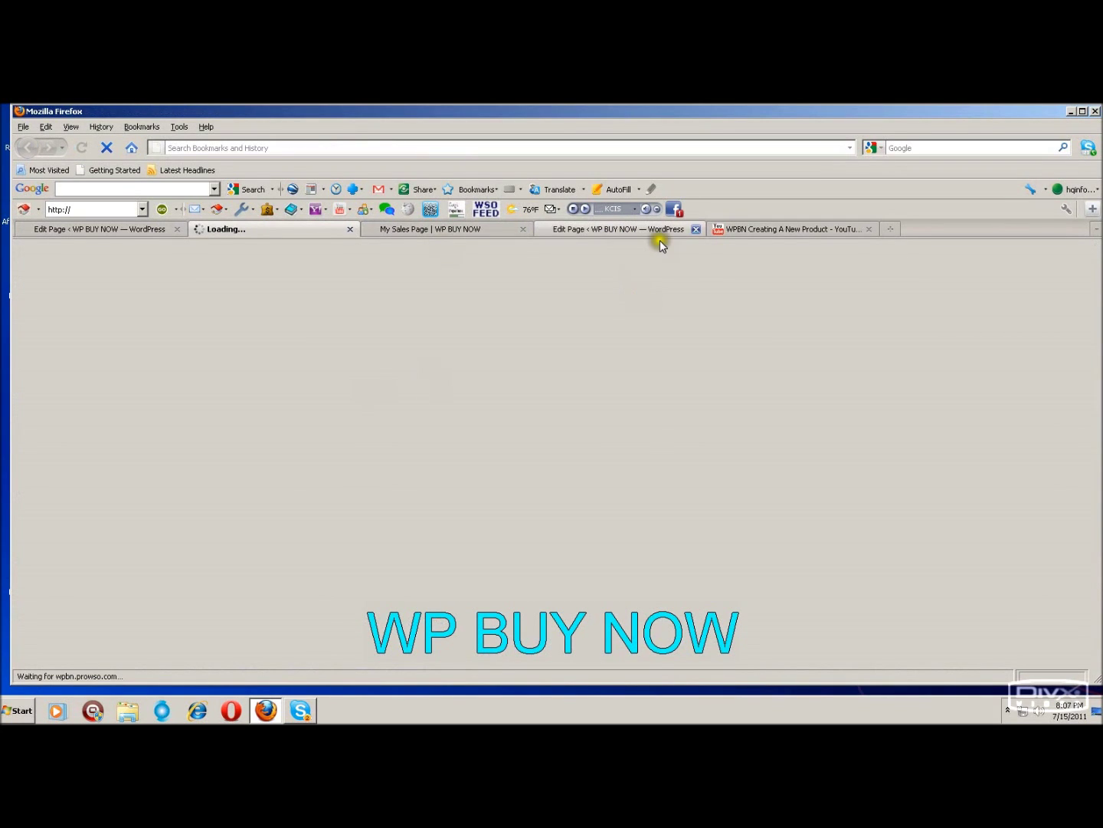
click(695, 228)
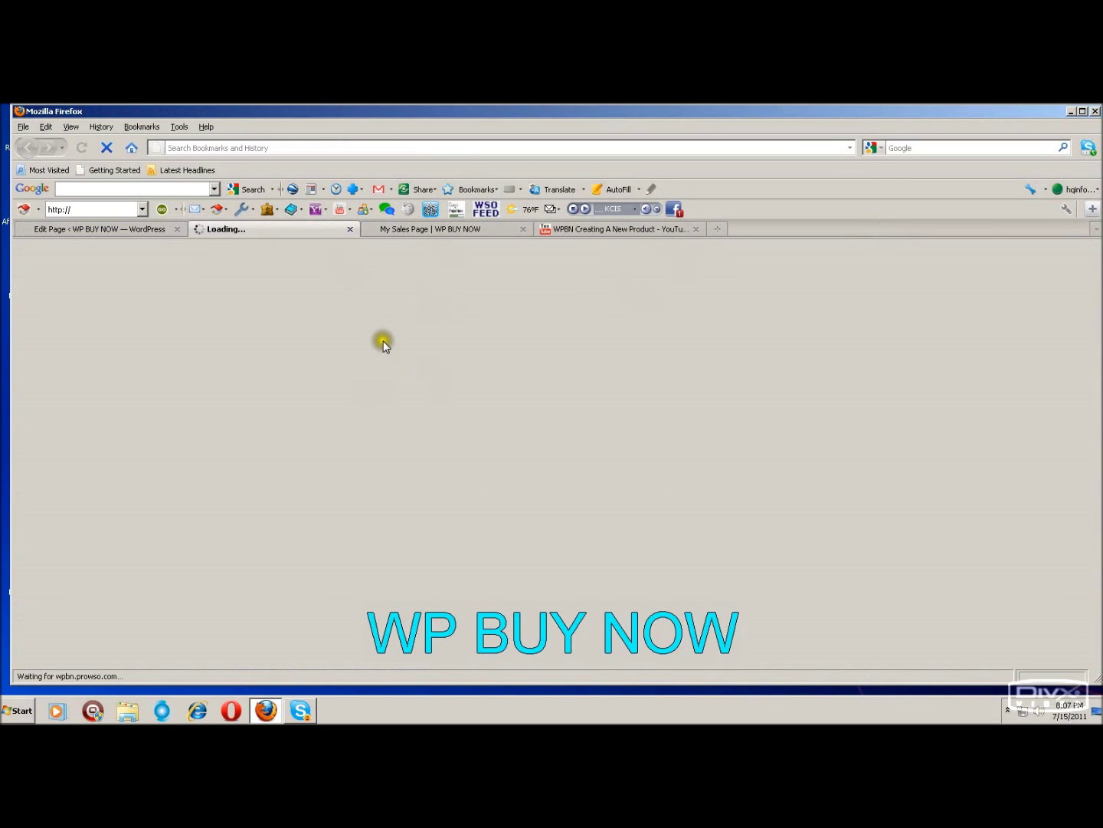
click(140, 230)
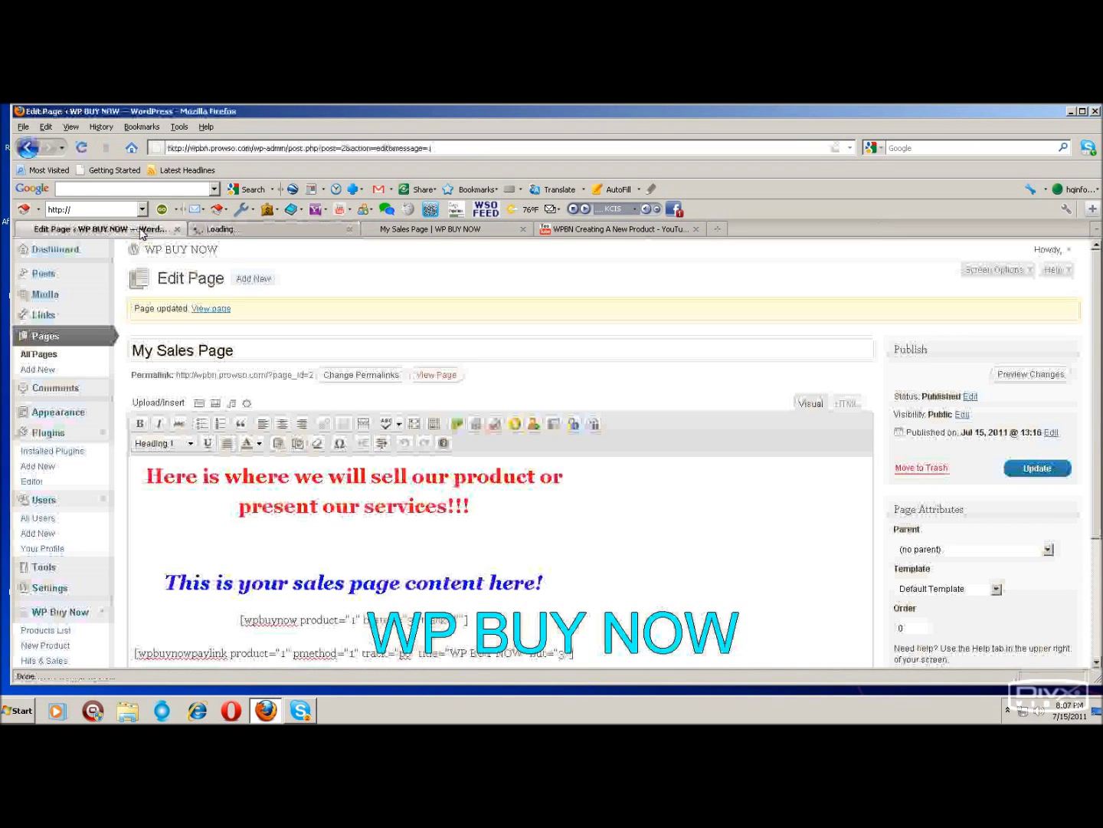
click(451, 375)
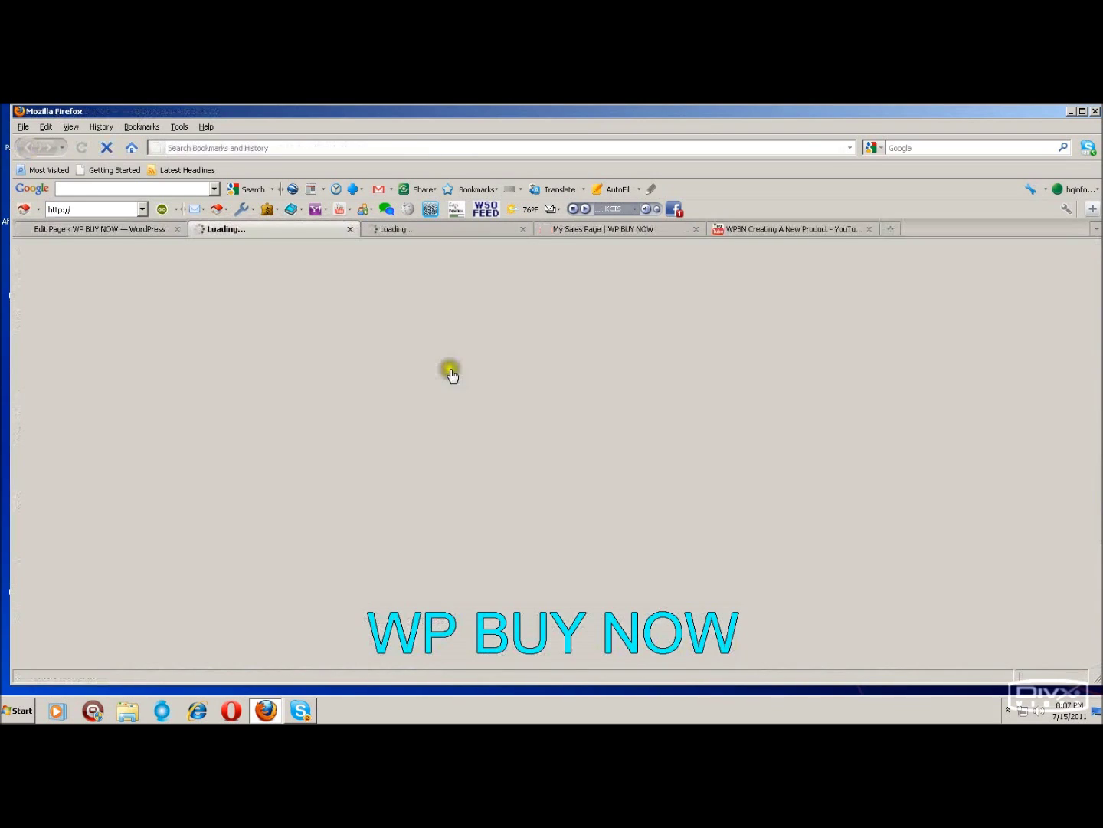
click(427, 374)
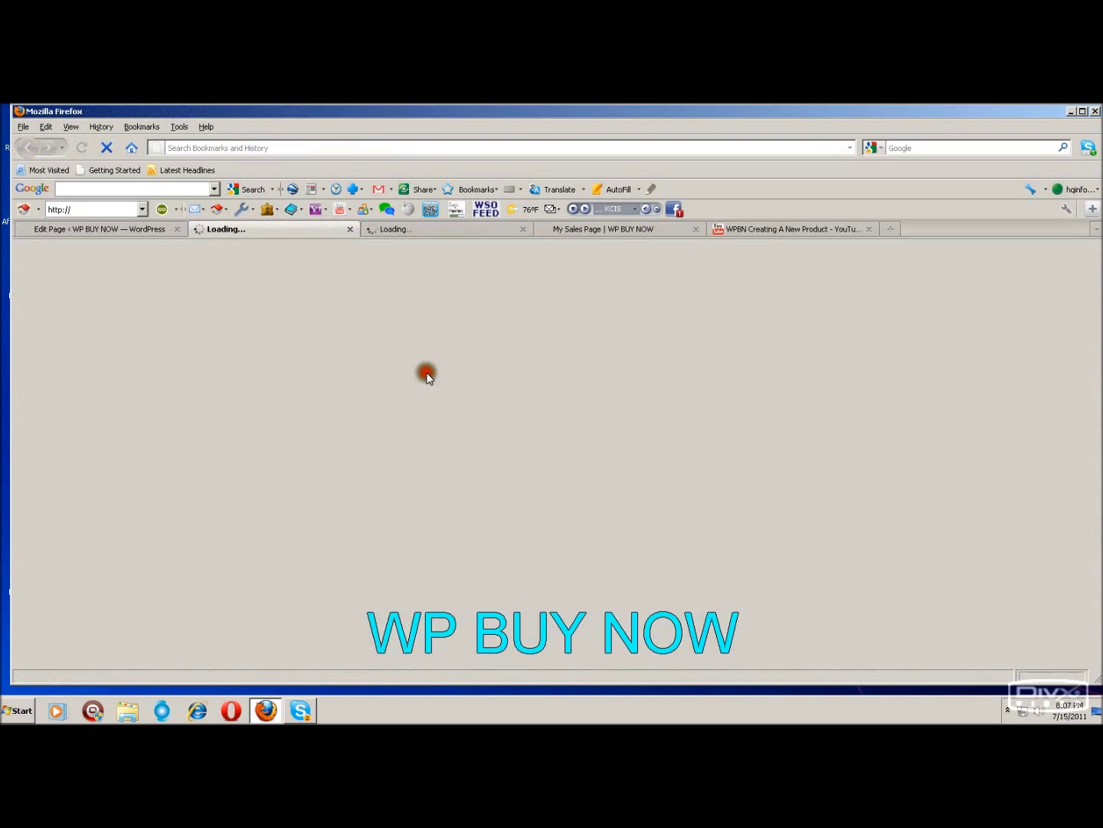
click(350, 229)
click(347, 242)
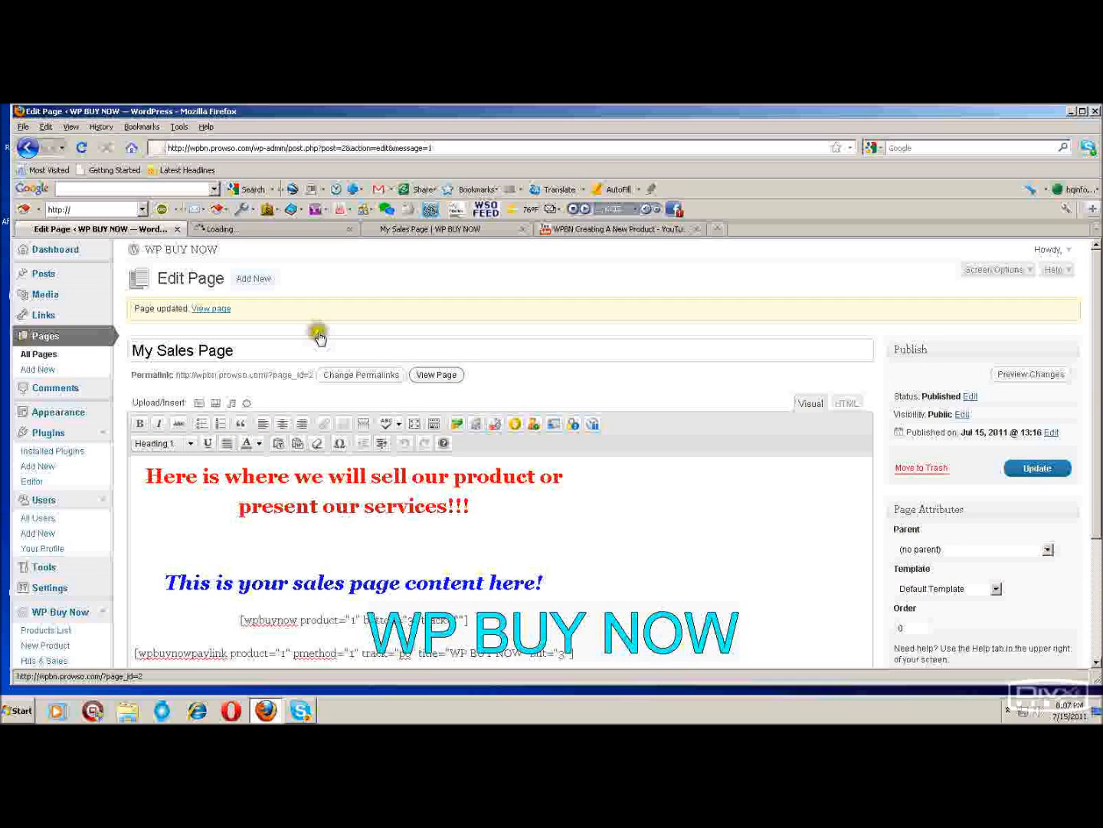
click(429, 375)
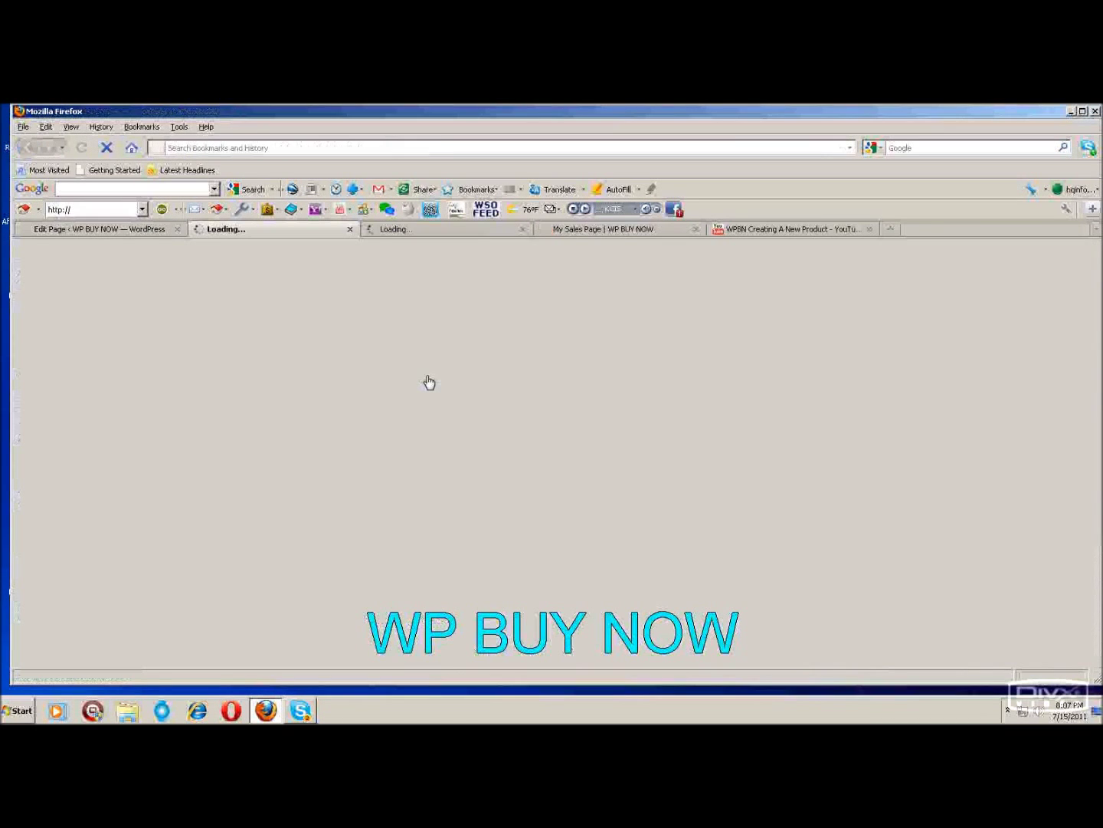
click(427, 378)
click(349, 229)
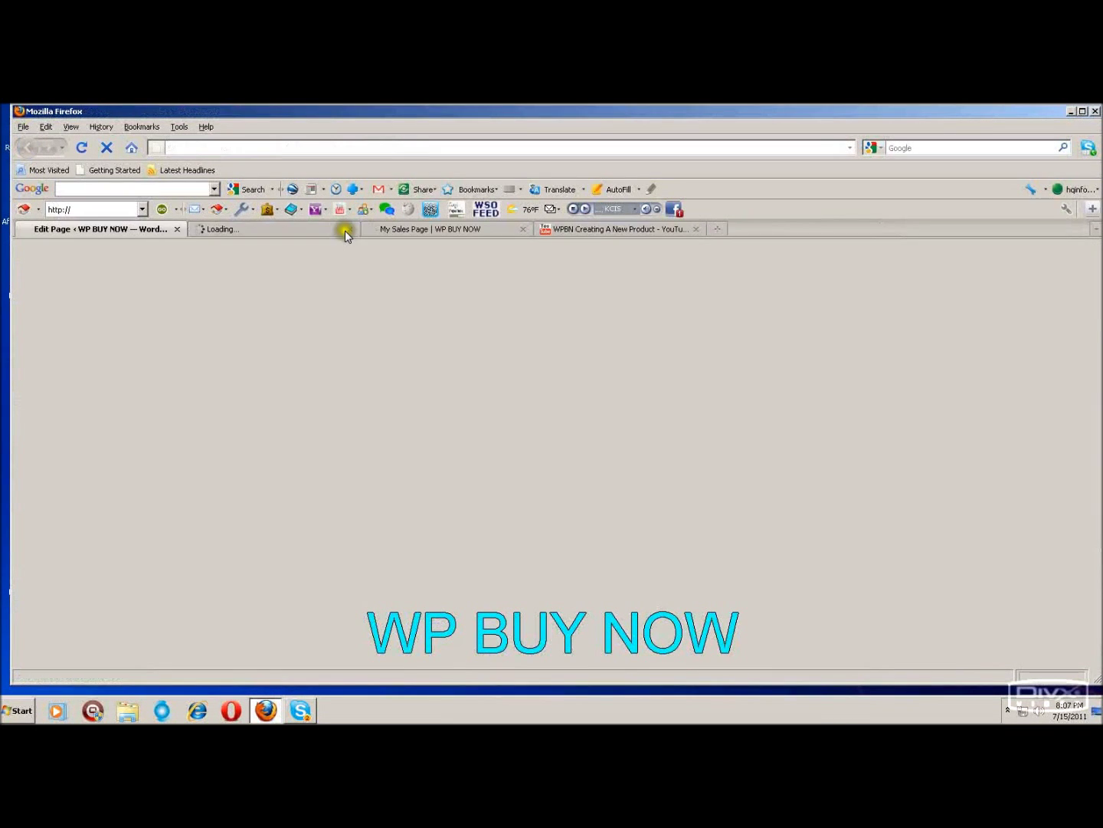
click(349, 229)
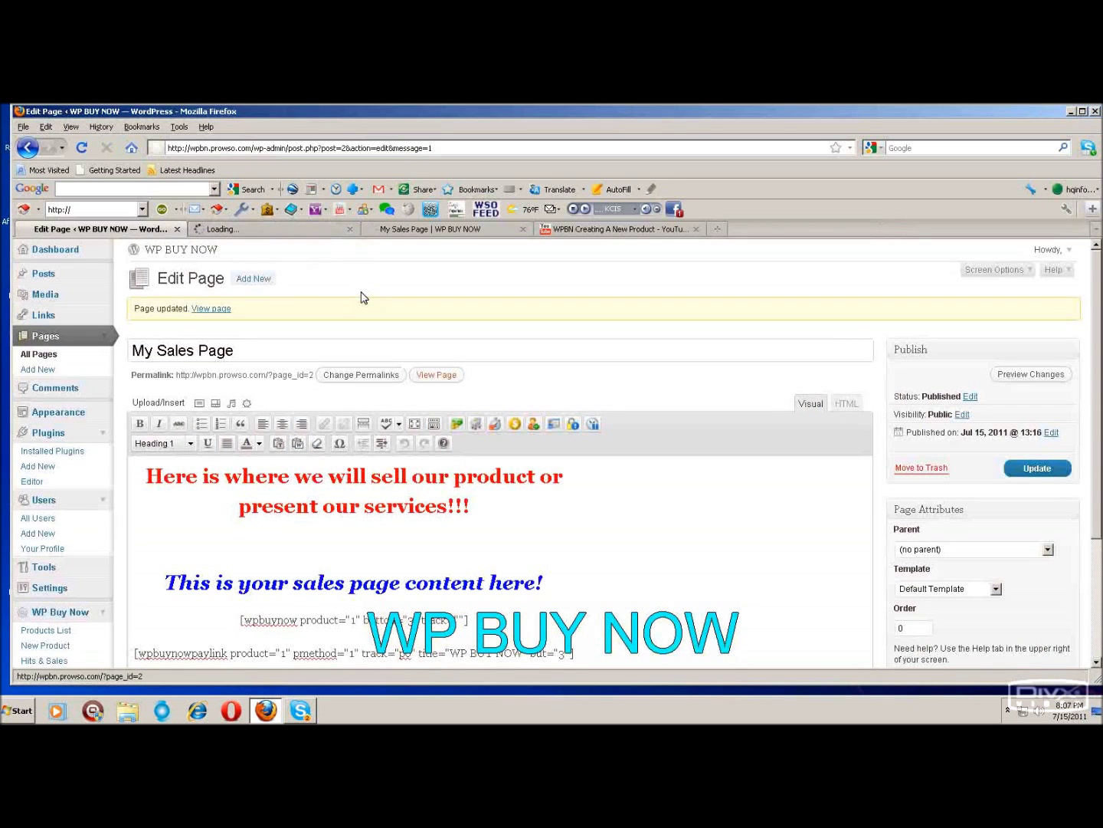
drag(314, 375, 174, 375)
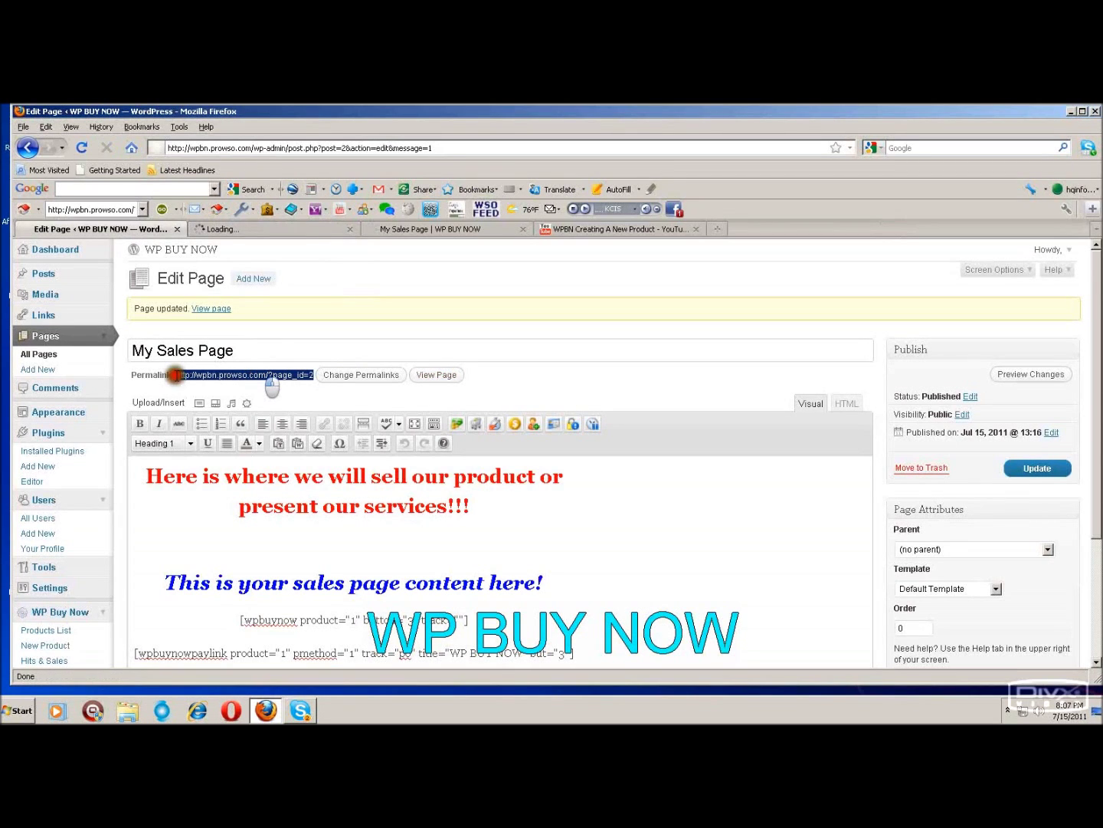
right_click(185, 378)
click(197, 385)
click(351, 226)
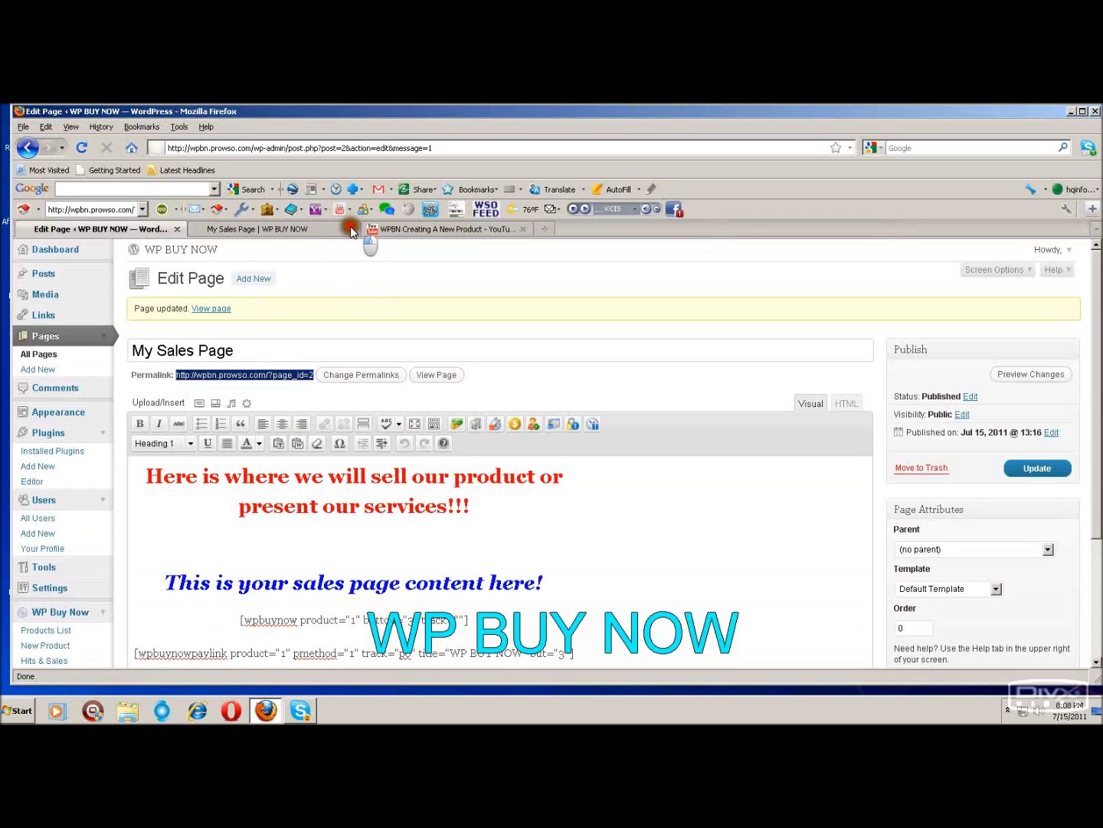
double_click(604, 229)
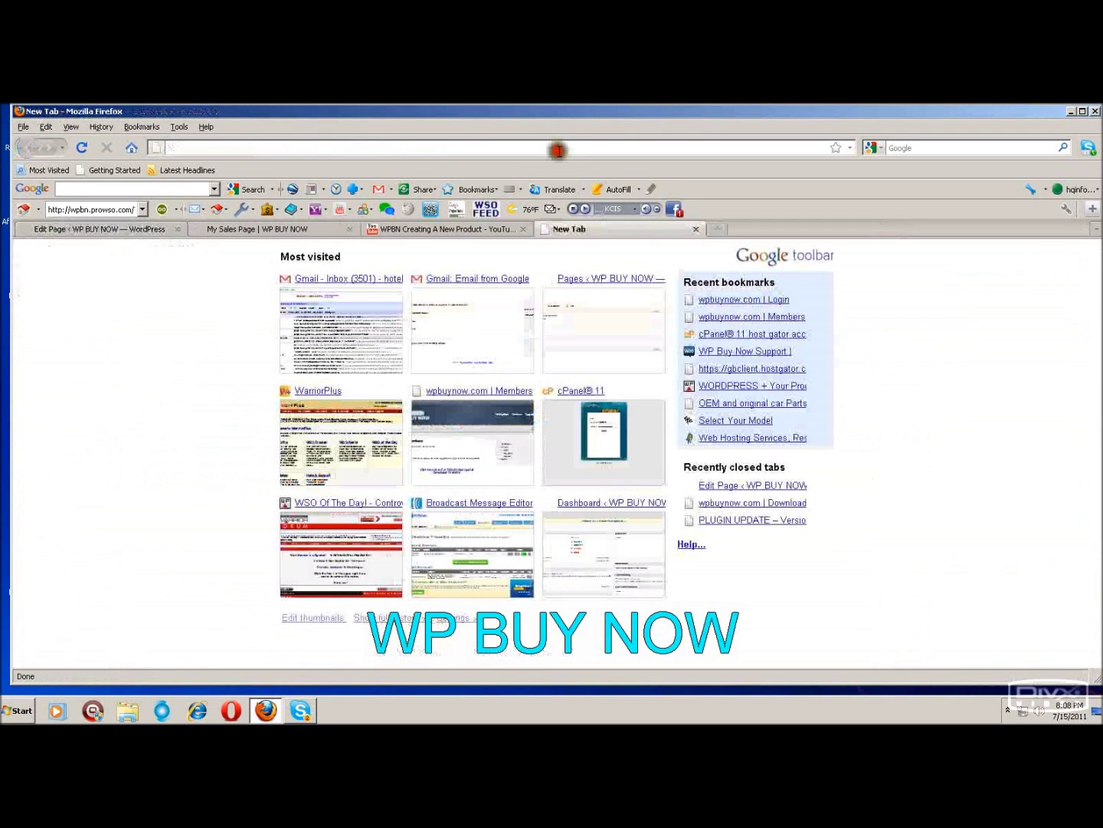
right_click(479, 146)
key(p)
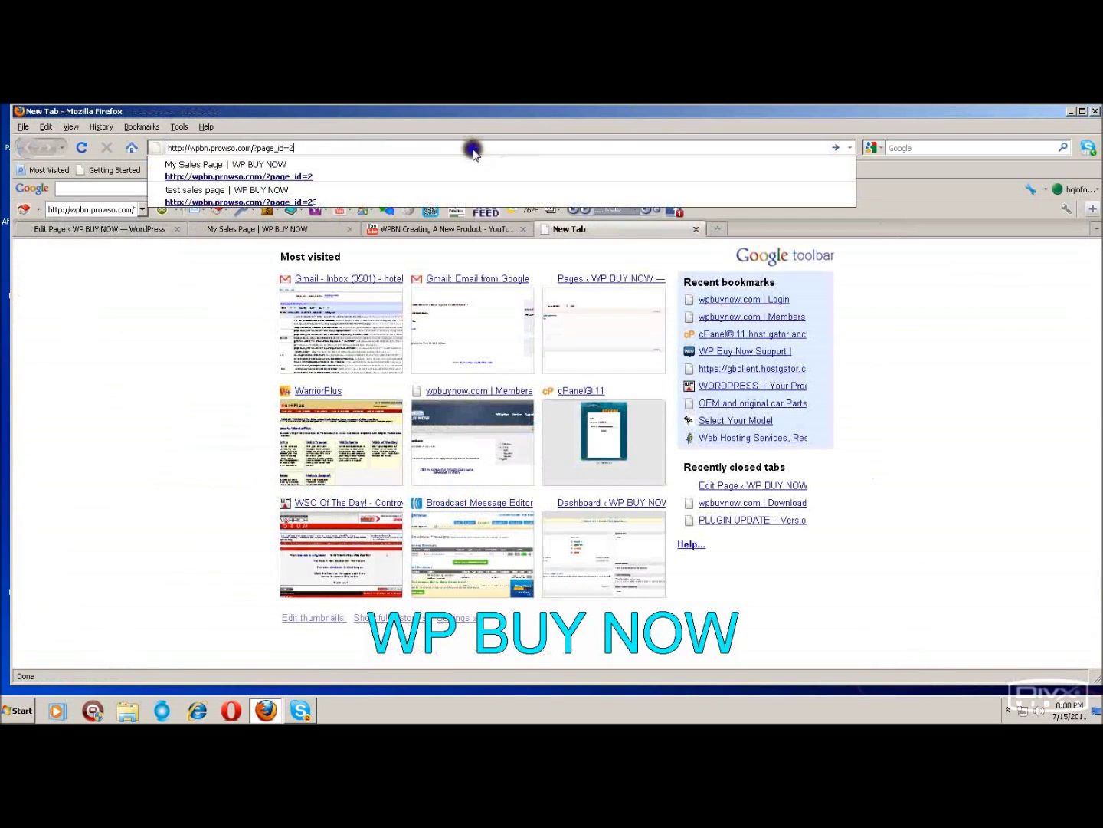
click(836, 148)
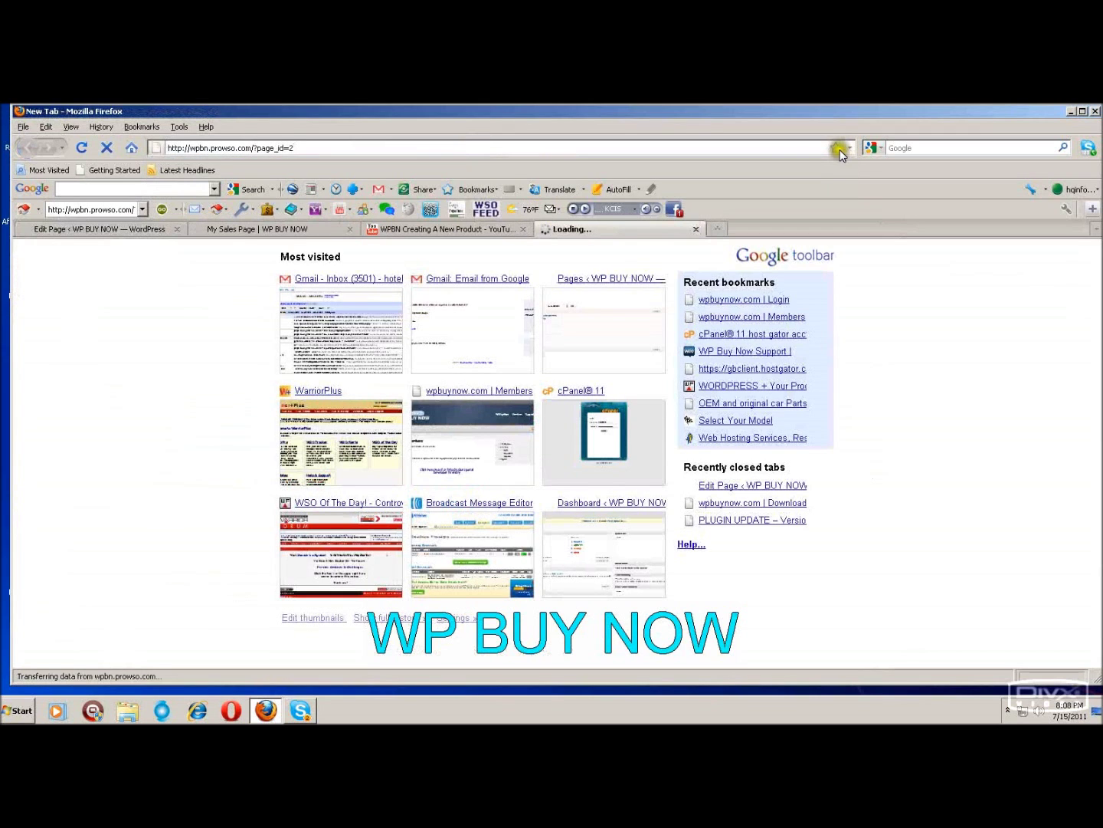
Find the WP BUY NOW payment link on the published sales page and follow it to examine the PayPal order summary.
scroll(894, 328, down, 2)
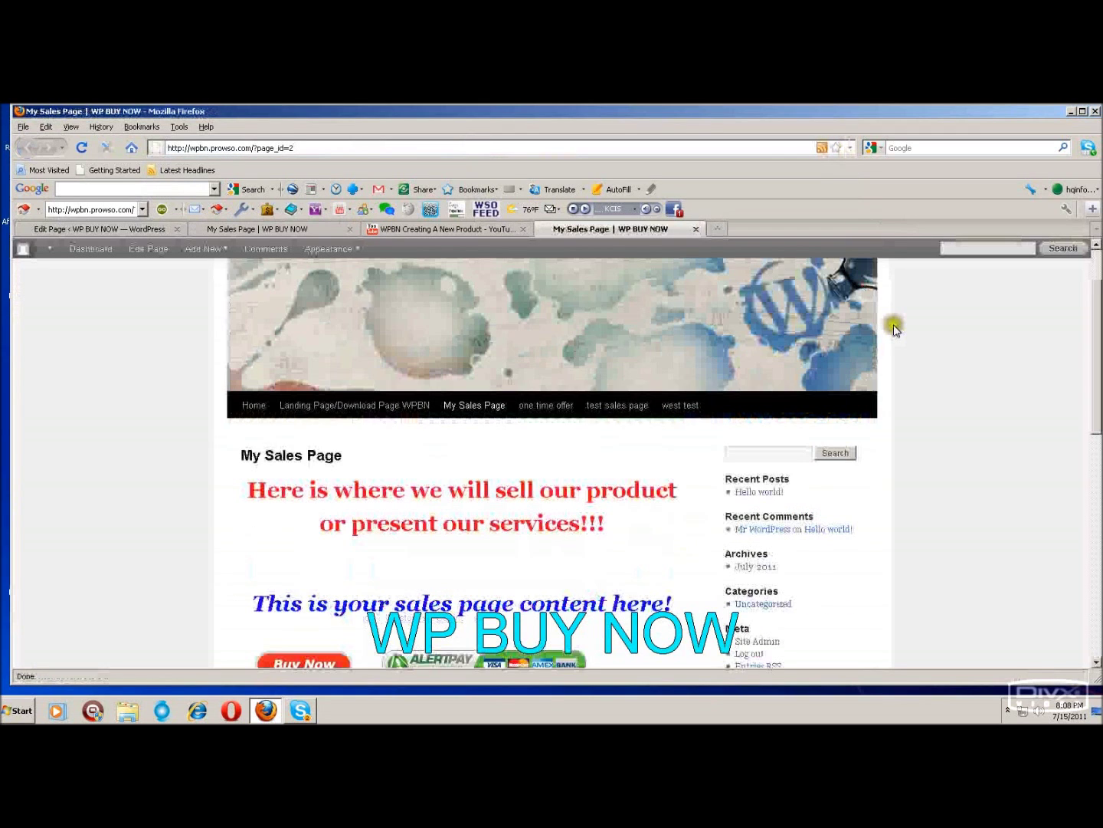
scroll(894, 328, down, 5)
scroll(895, 330, down, 2)
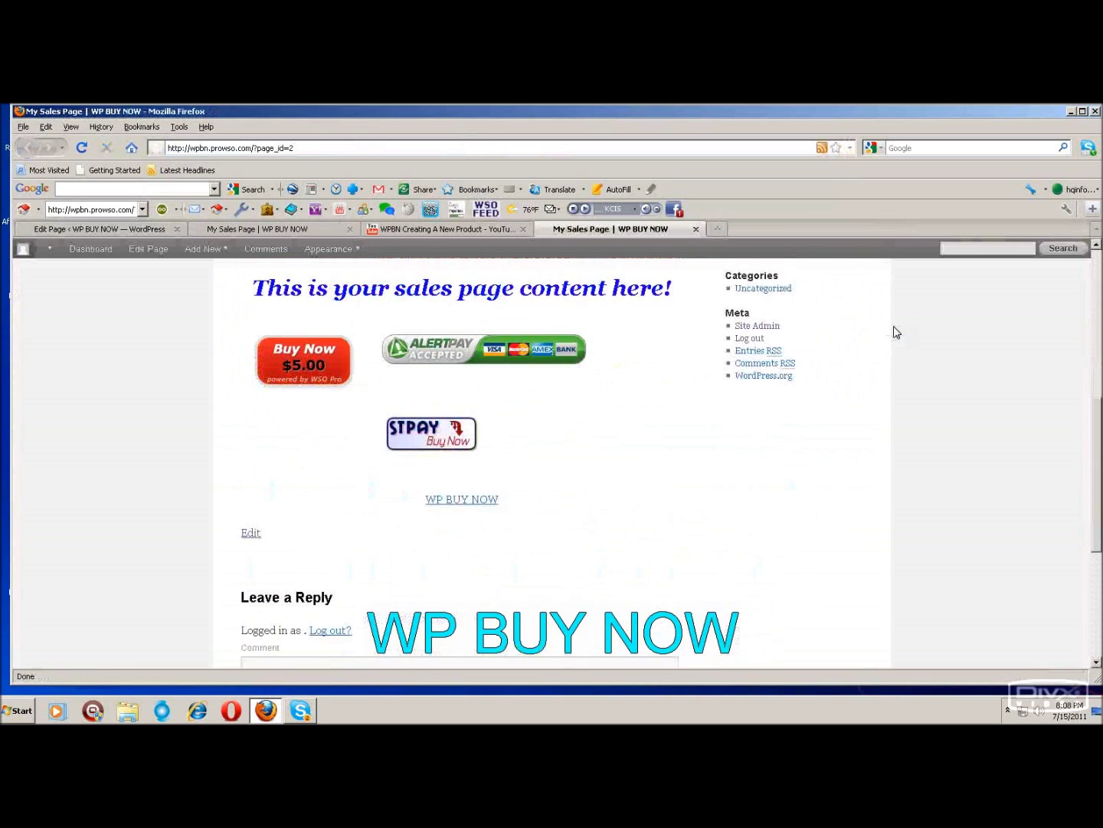
click(843, 359)
click(455, 526)
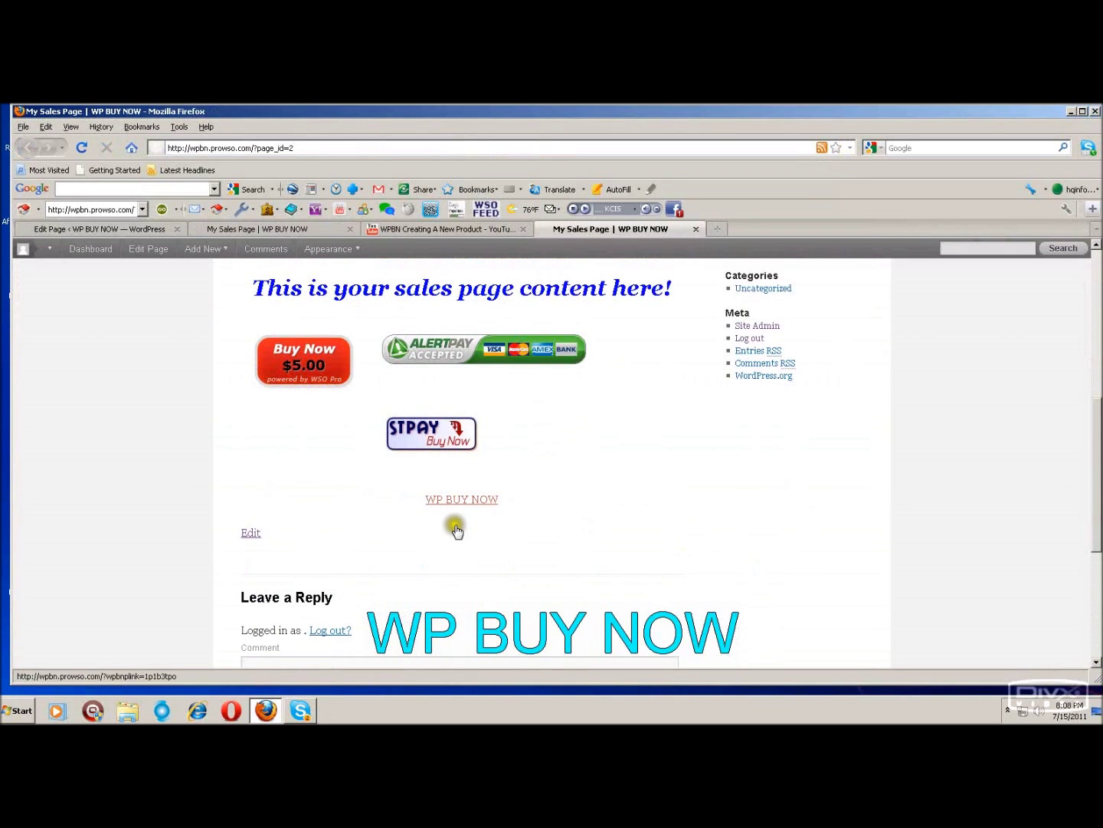
click(453, 502)
click(453, 502)
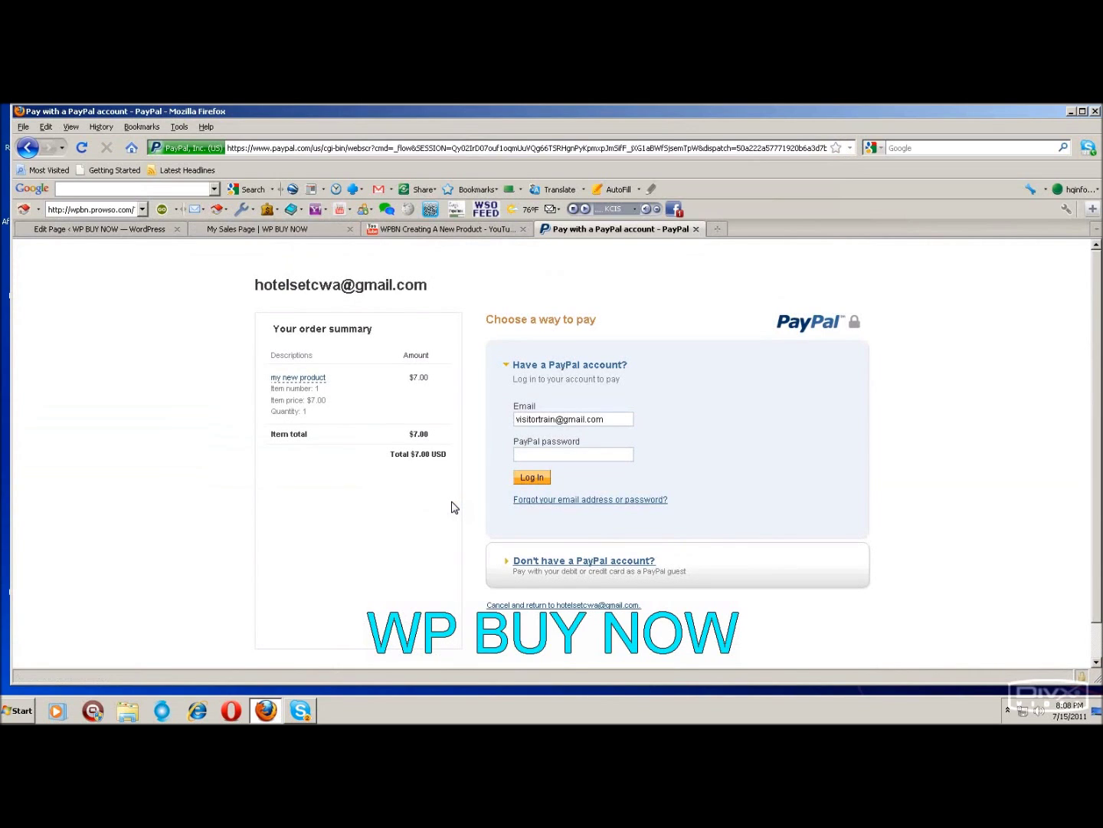
click(441, 456)
click(415, 468)
Return to editing My Sales Page and add an empty line below the wpbuynowpaylink shortcode.
click(289, 231)
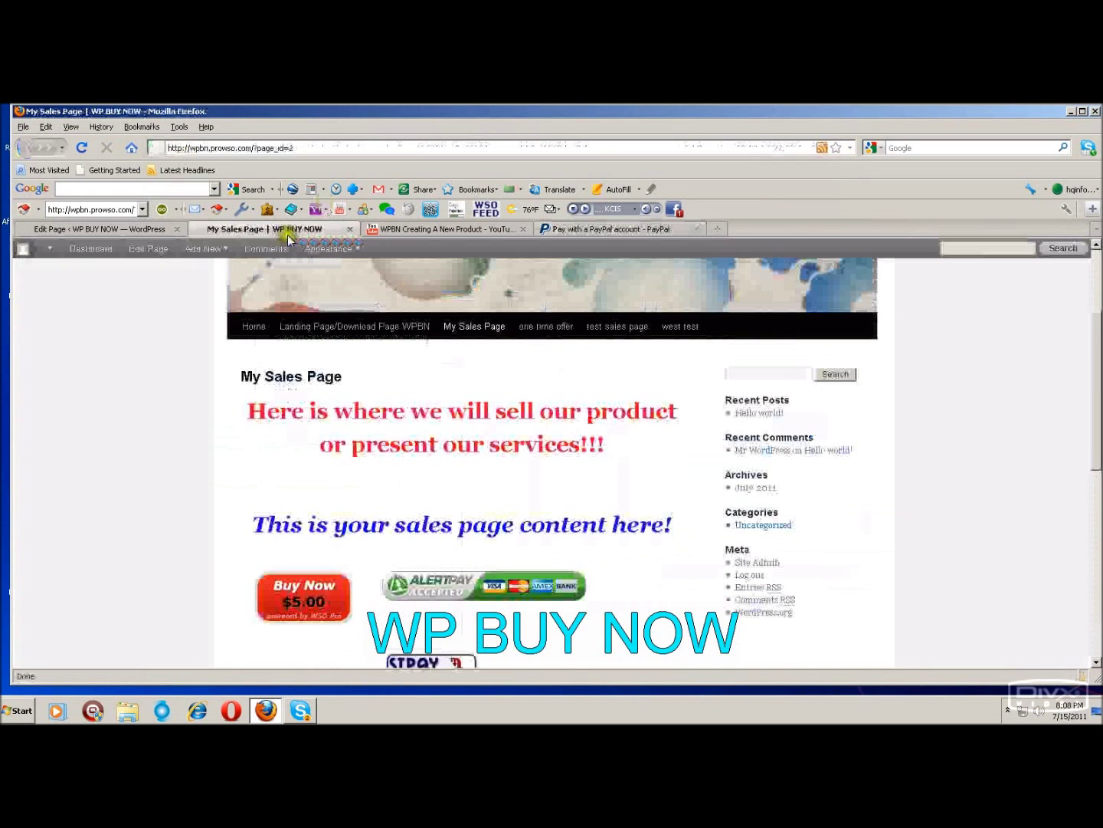
click(115, 232)
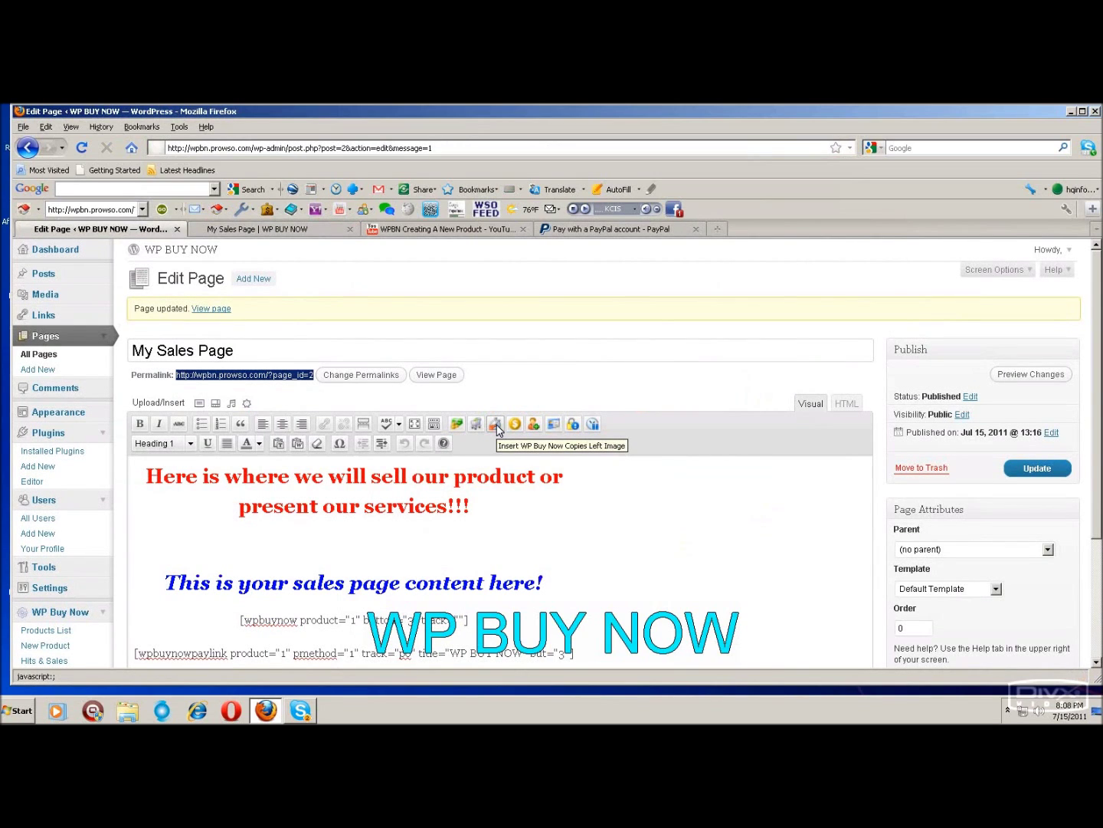
scroll(666, 512, down, 4)
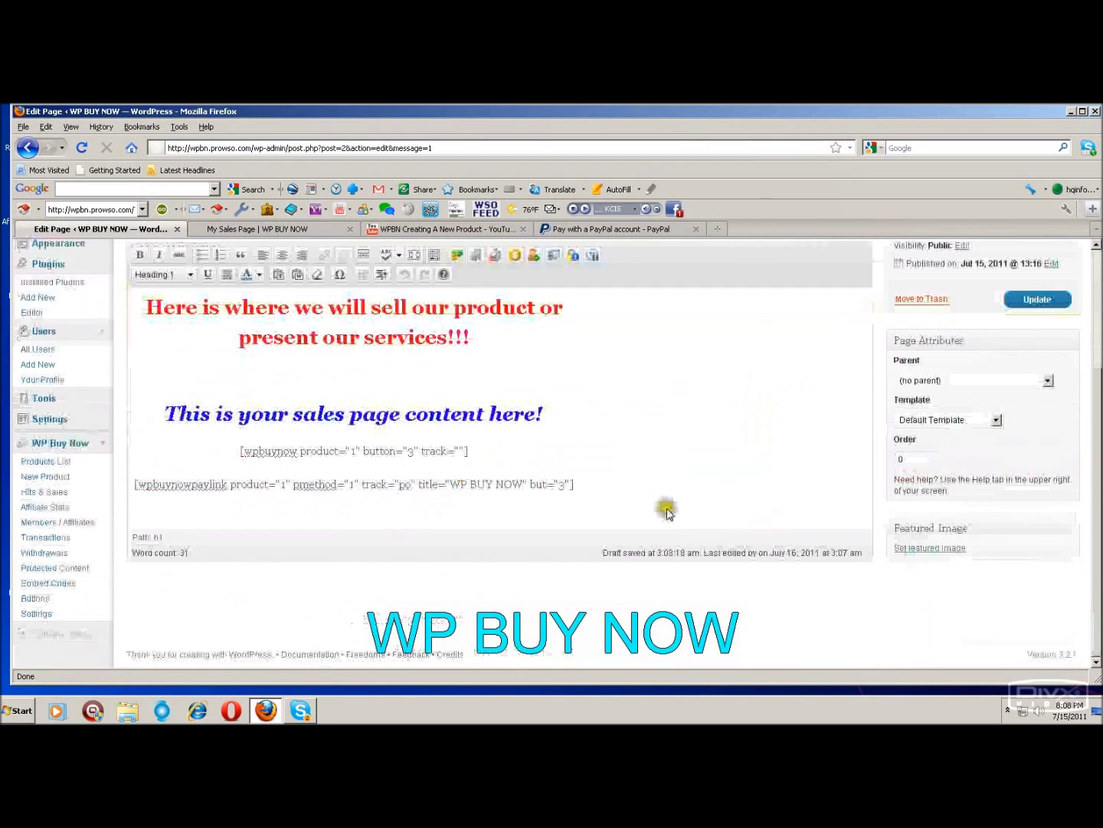
click(592, 490)
key(Return)
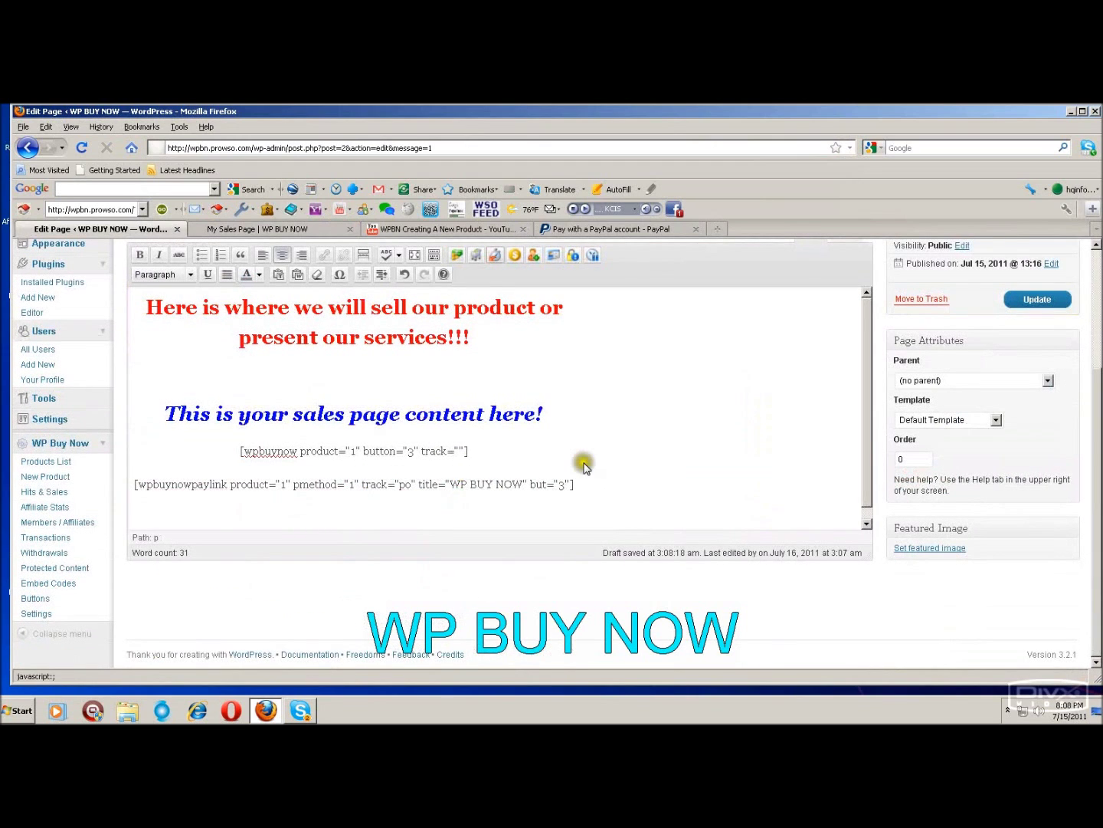
Insert a "Copies Left" image for my new product with the Red button style below the wpbuynowpaylink shortcode.
click(495, 256)
click(570, 463)
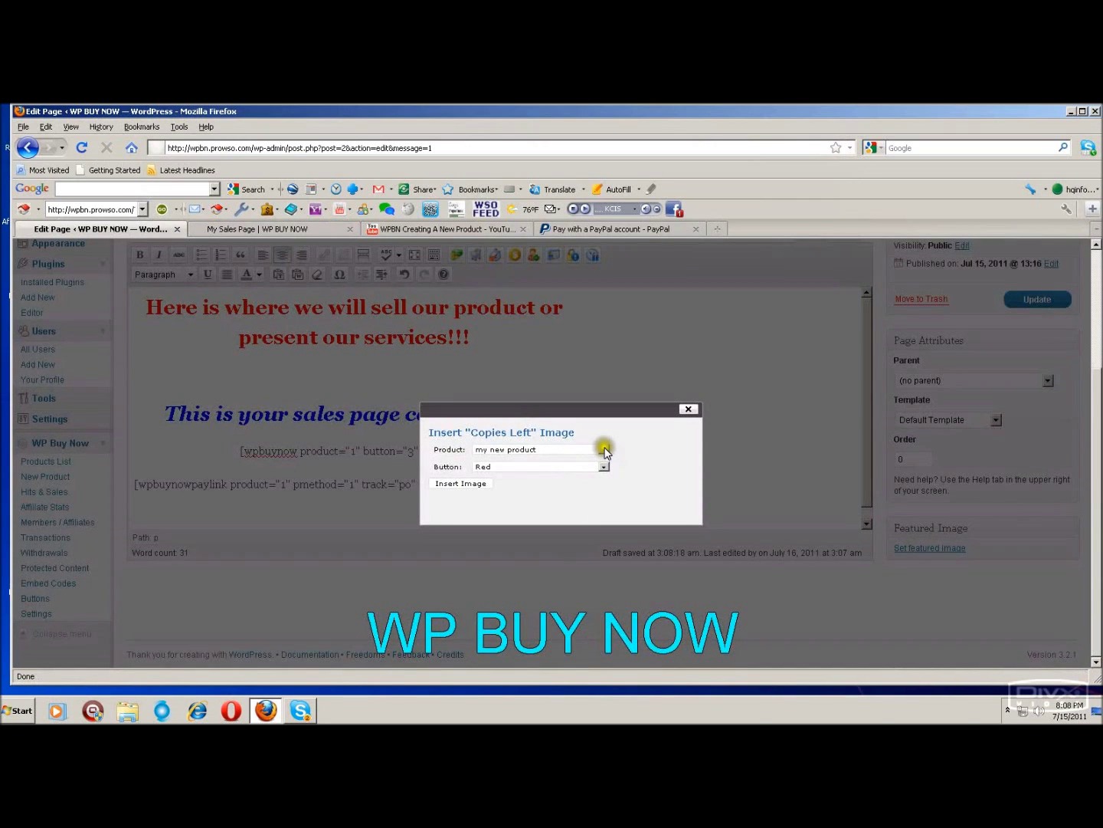
click(605, 449)
click(605, 449)
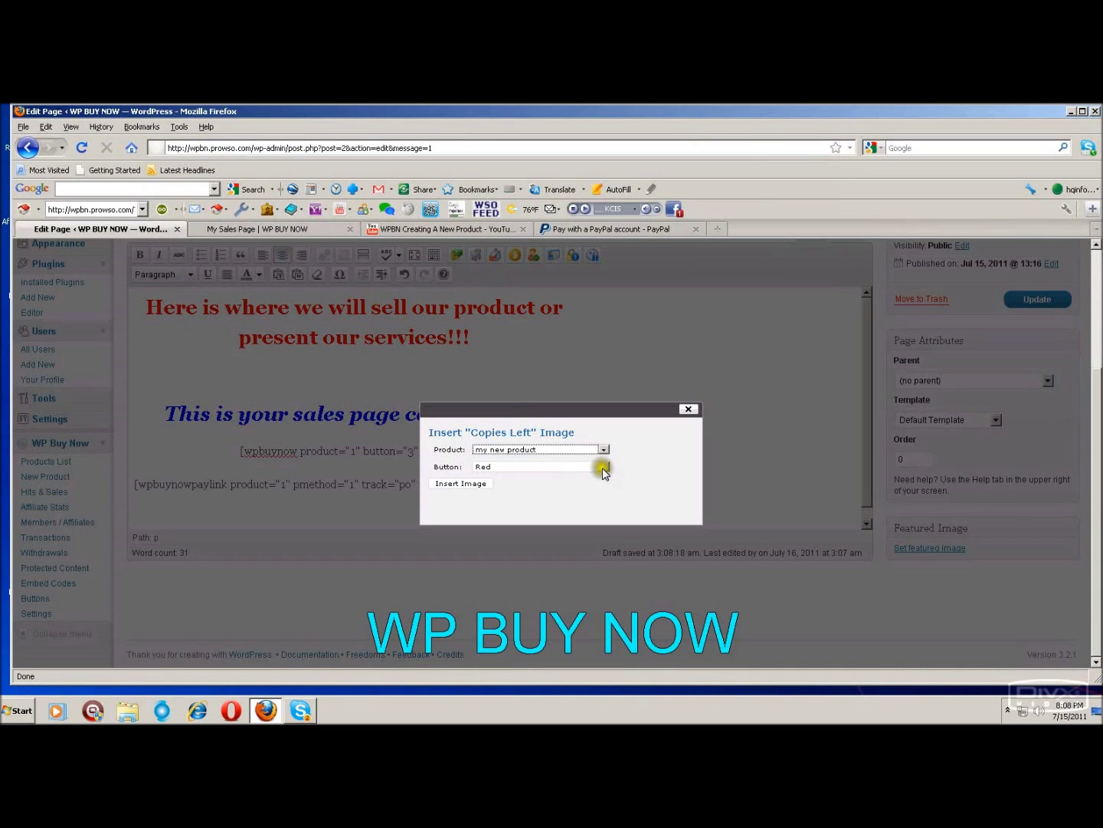
click(606, 467)
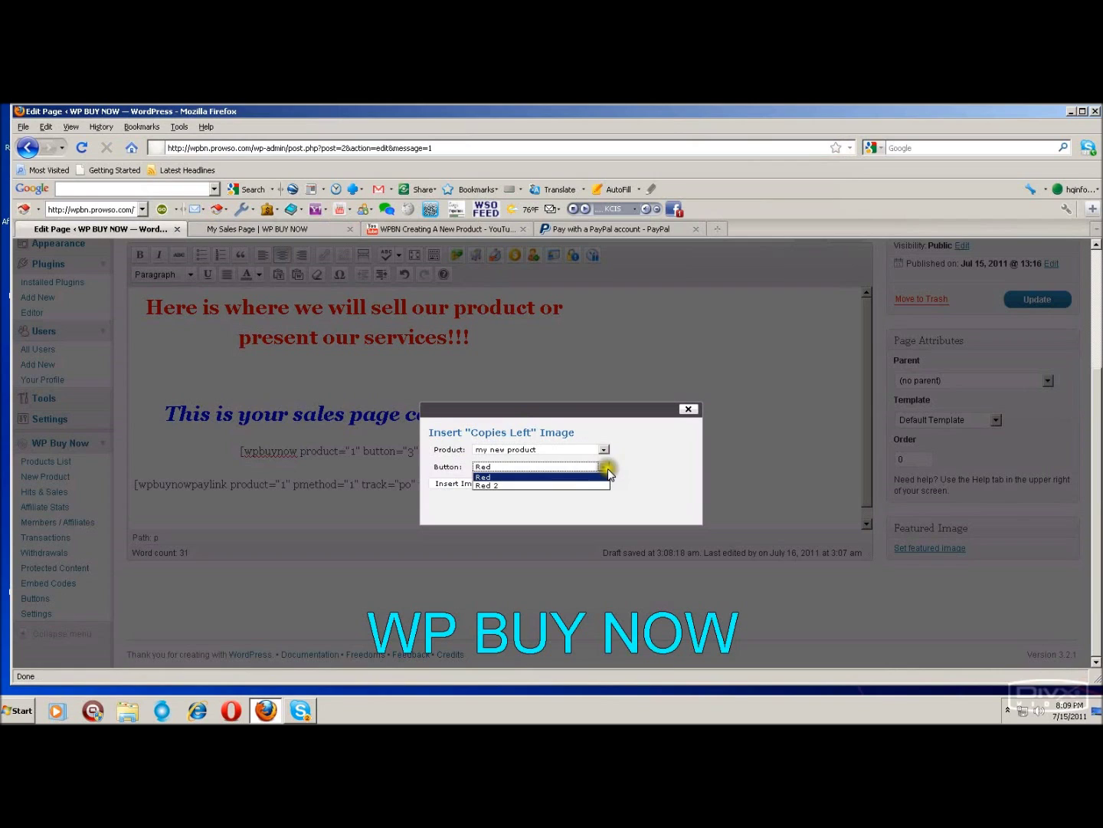
click(605, 468)
click(604, 466)
click(605, 467)
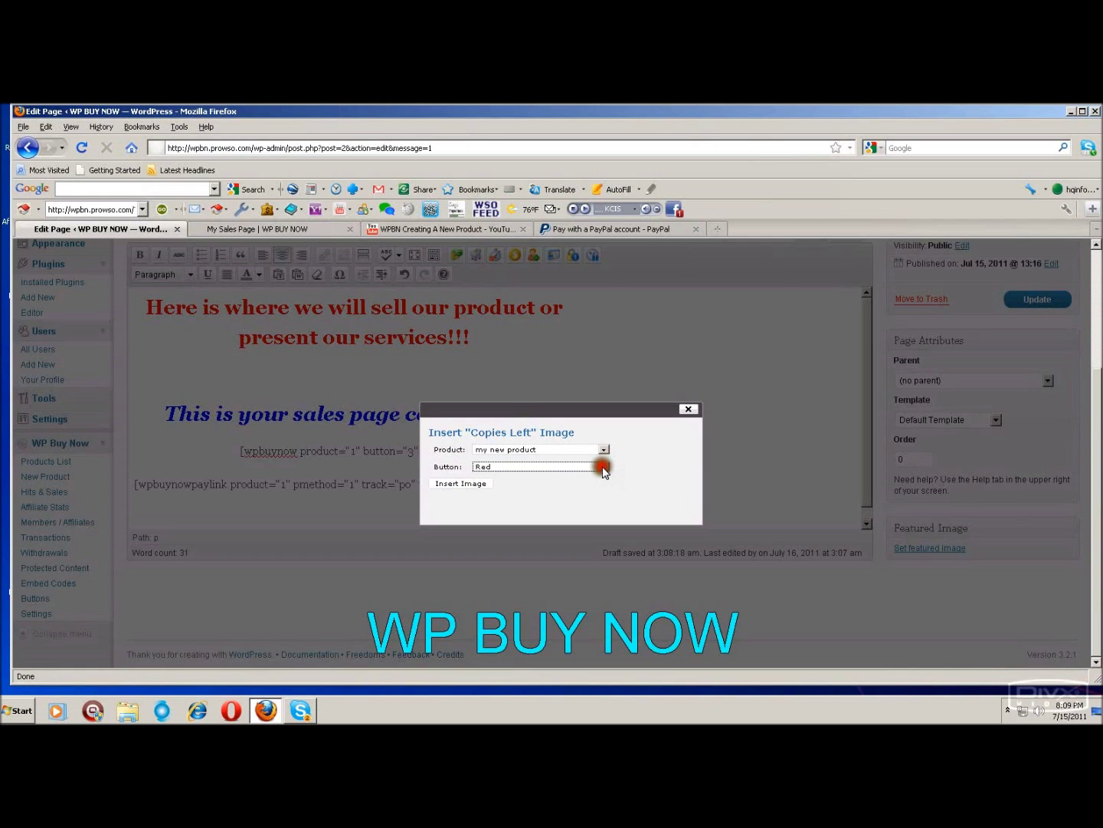
click(462, 484)
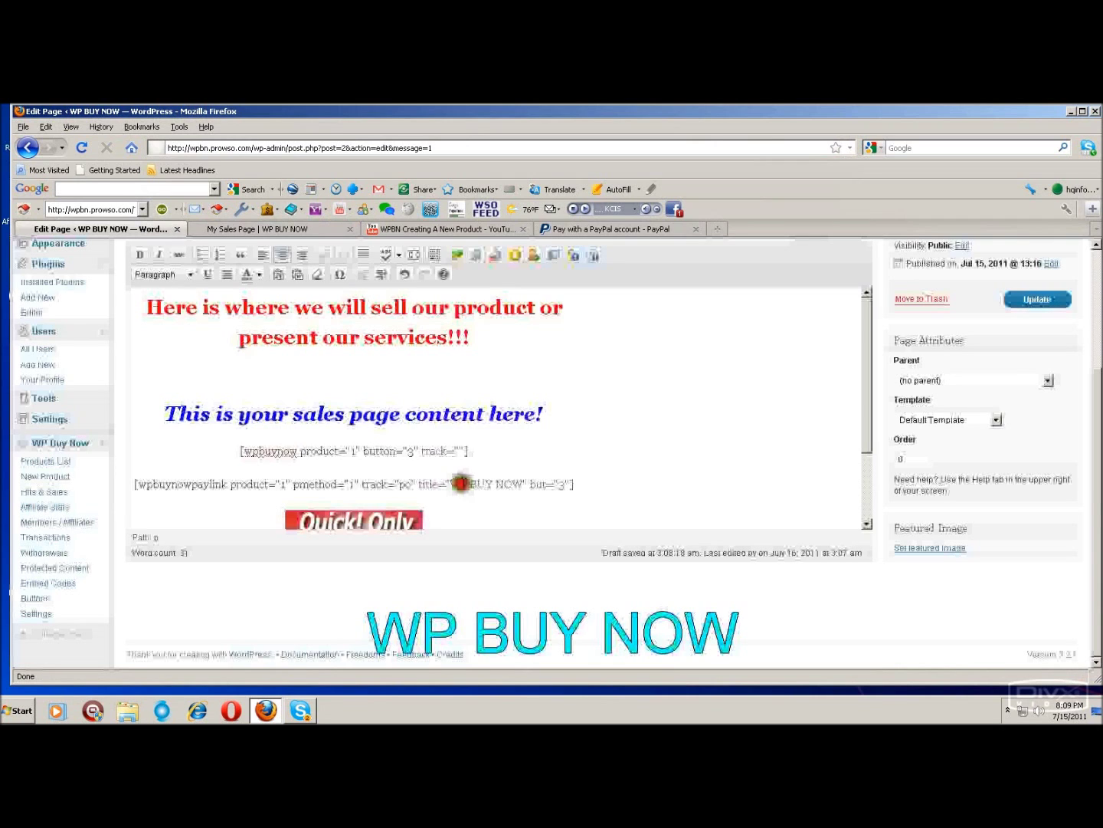
Insert the current price shortcode for my new product on a new line below the "Copies Left" image.
scroll(705, 459, down, 2)
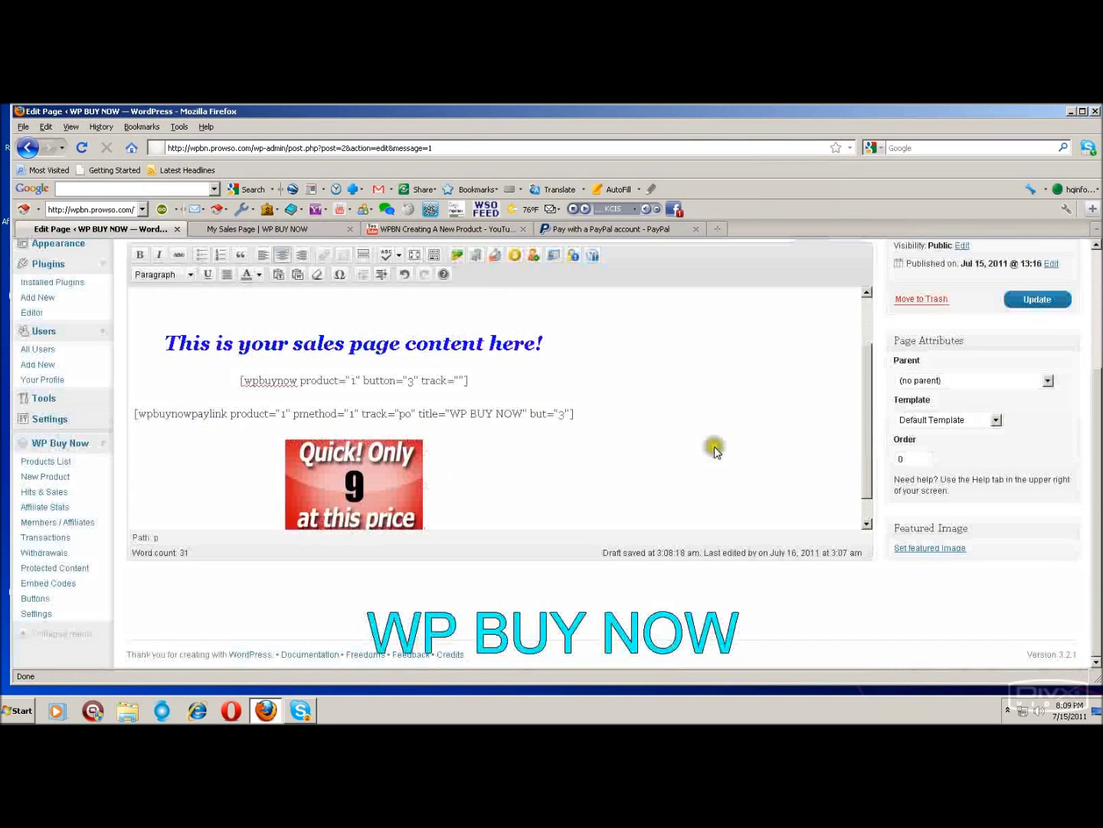
scroll(713, 452, down, 1)
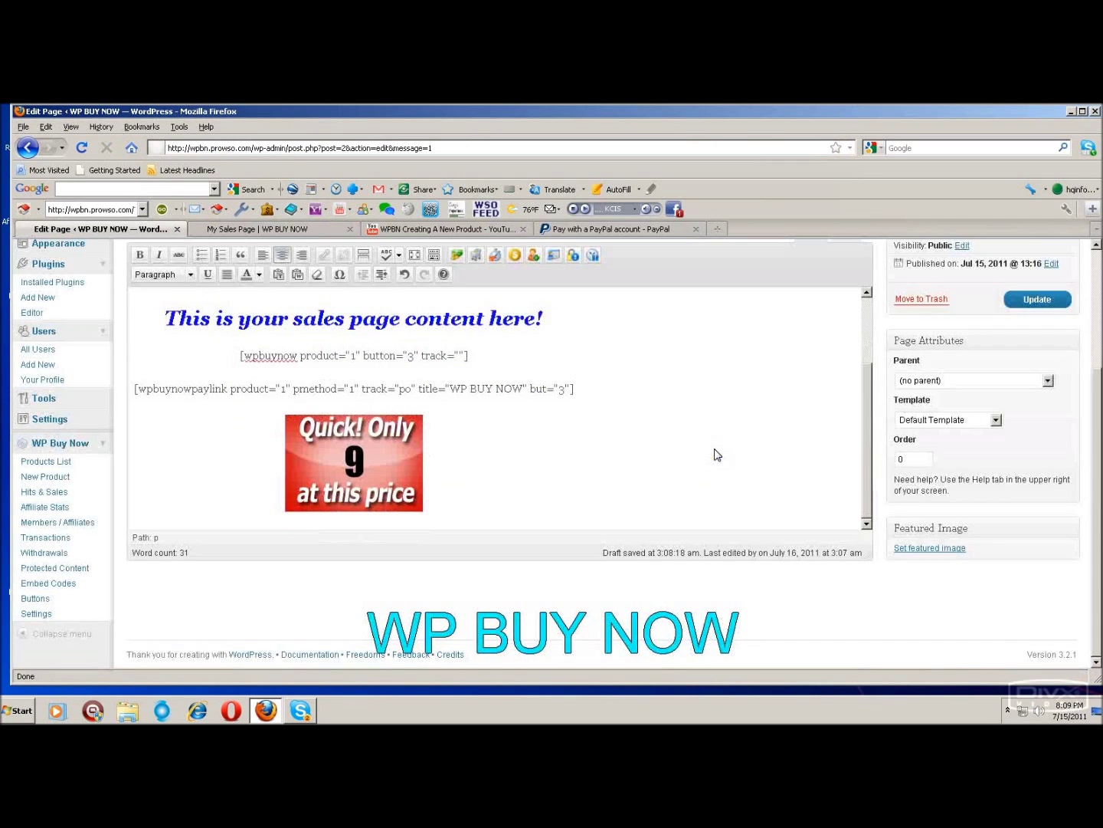
click(510, 475)
click(507, 476)
scroll(517, 475, down, 1)
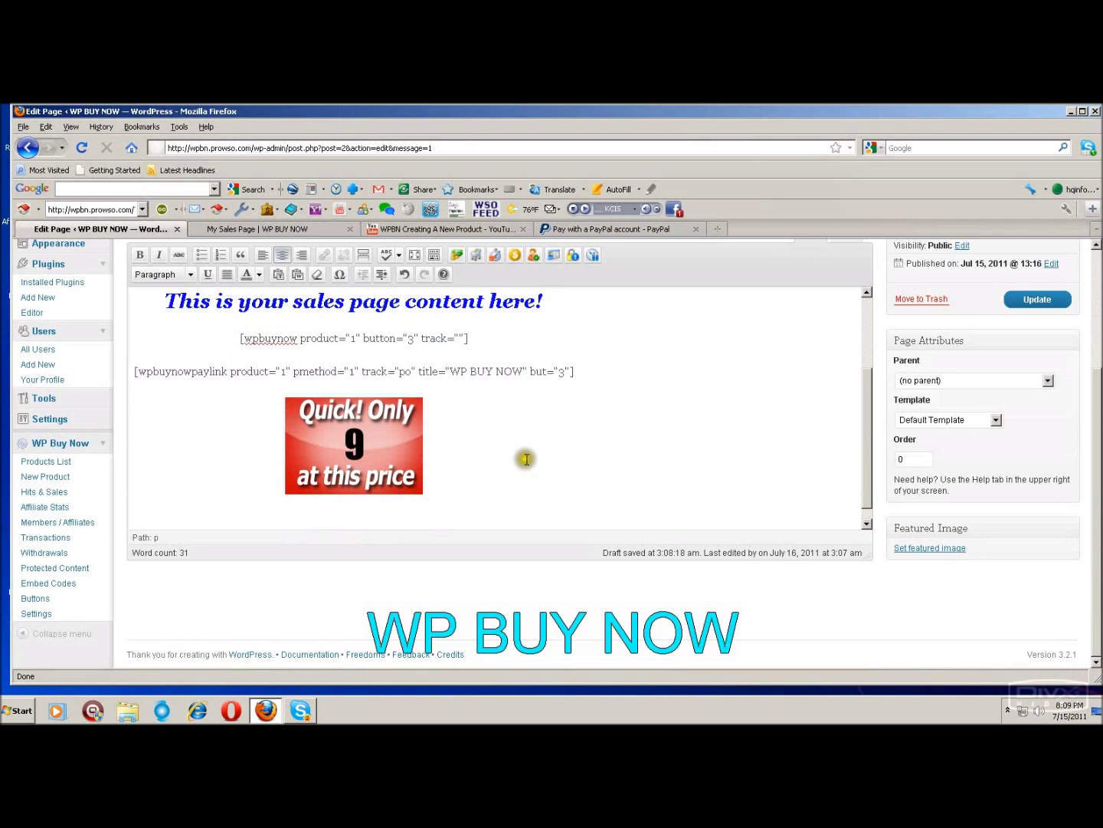
click(515, 255)
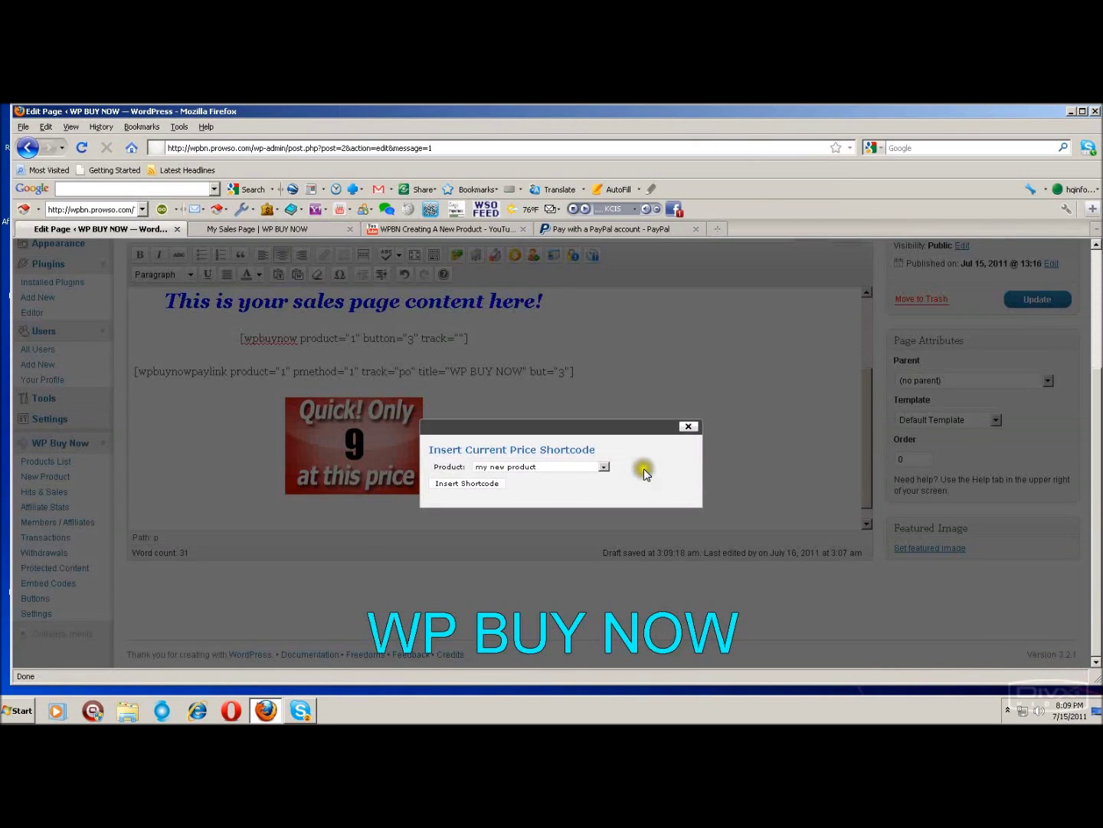
click(605, 466)
click(603, 468)
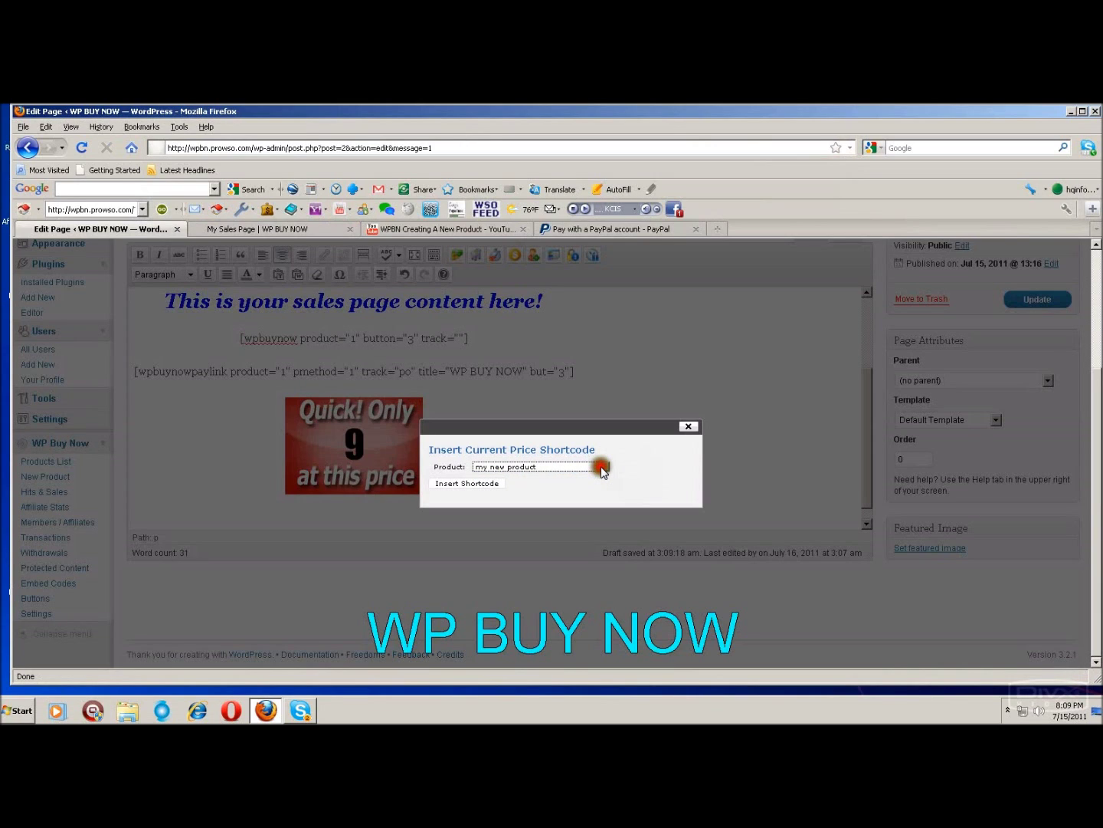
click(487, 484)
click(486, 485)
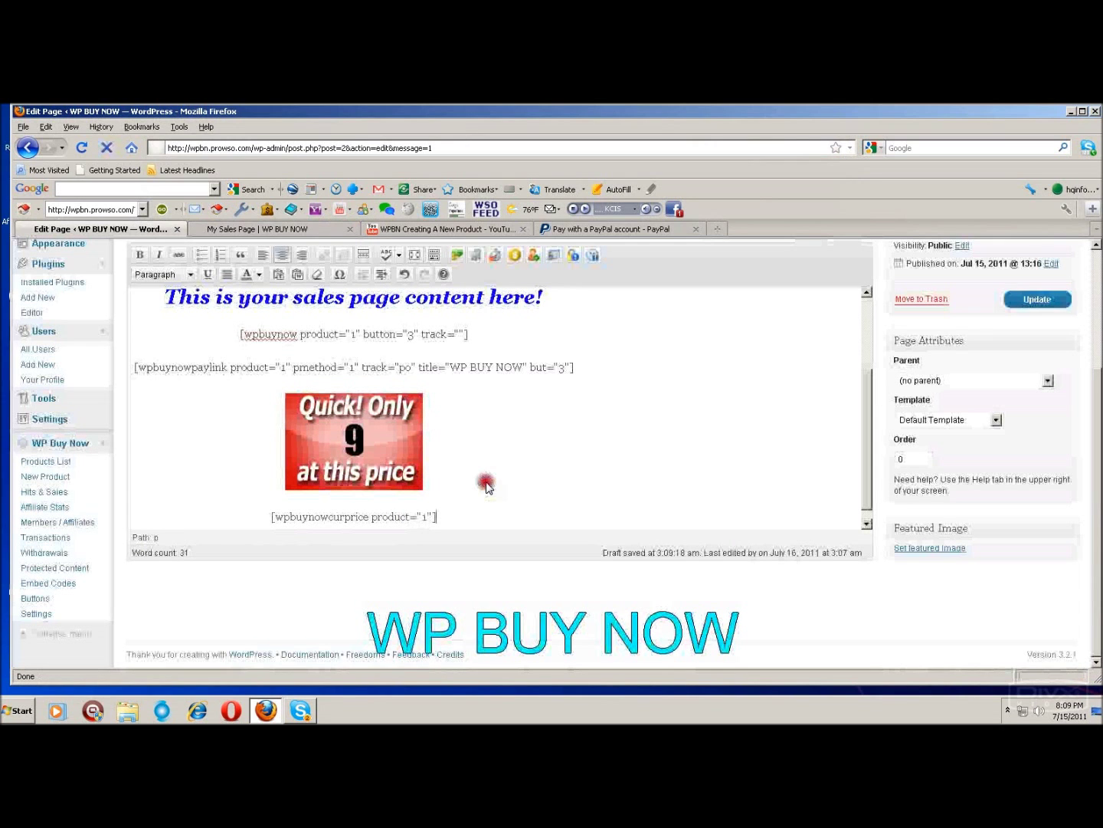
scroll(487, 486, down, 1)
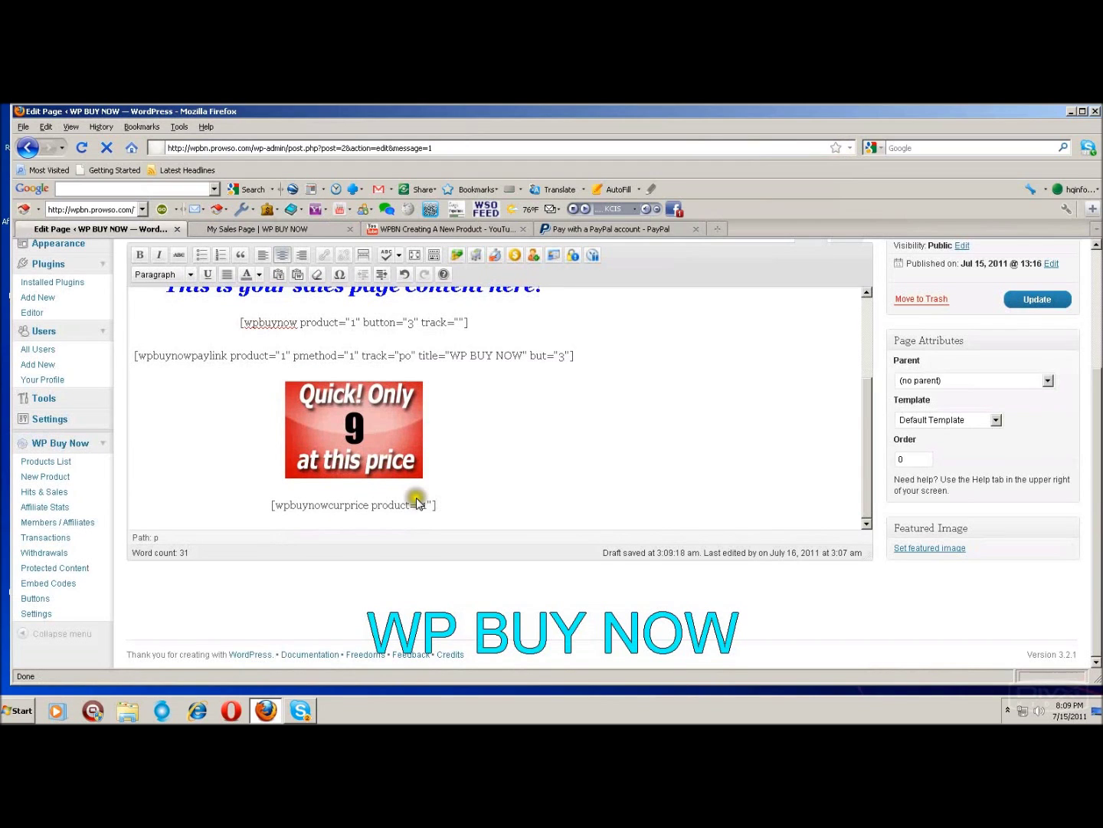
Update My Sales Page and view the published page to check the "Copies Left" image and the current price.
click(469, 493)
click(600, 460)
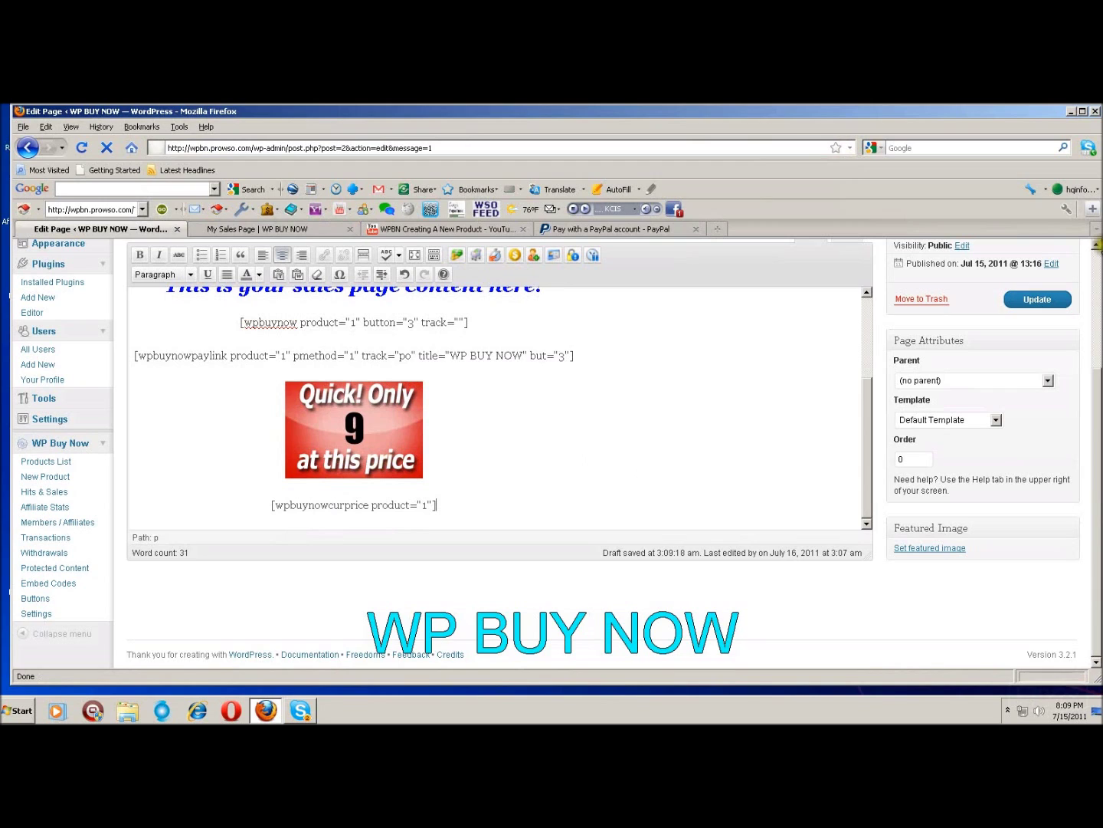
click(1050, 301)
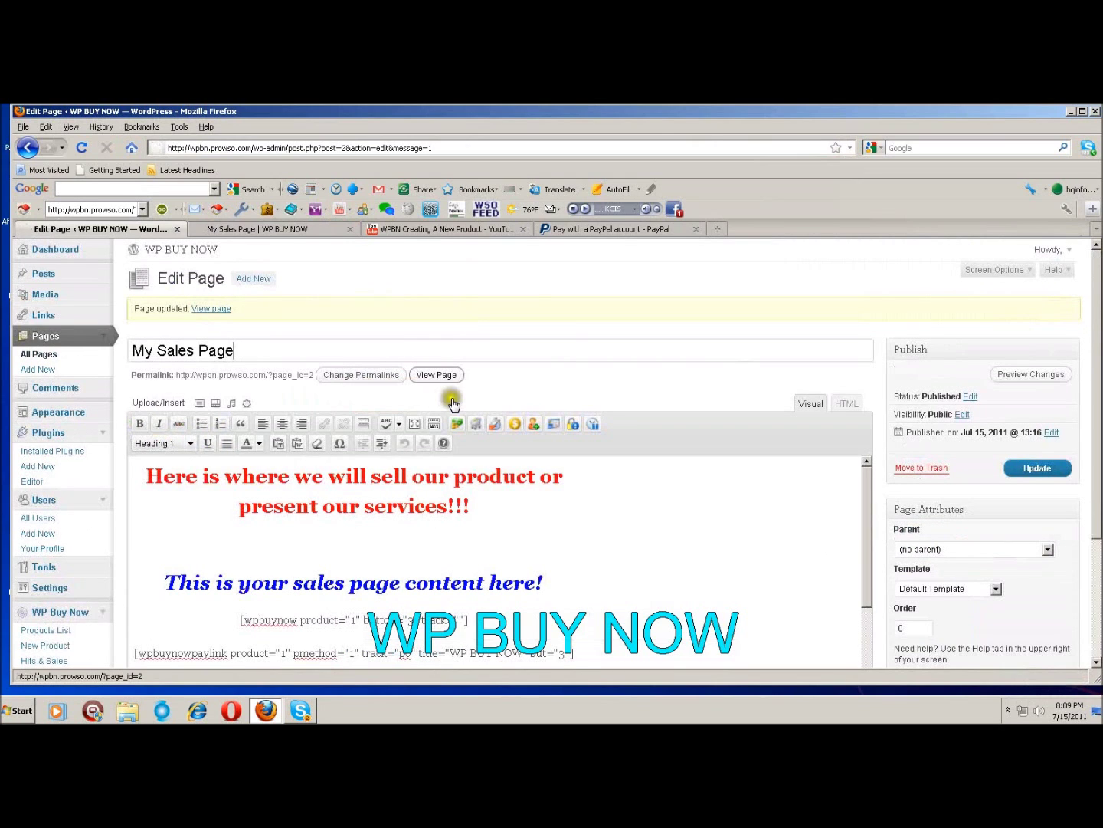
click(443, 375)
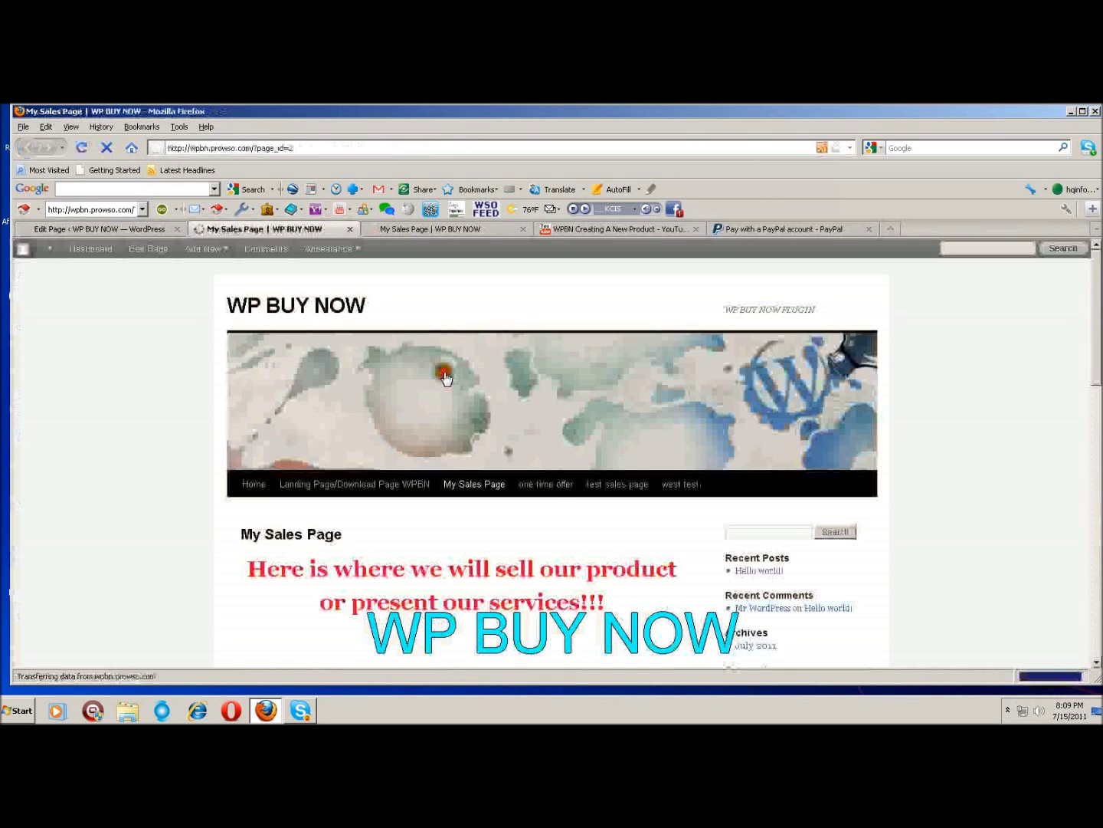
scroll(957, 376, down, 4)
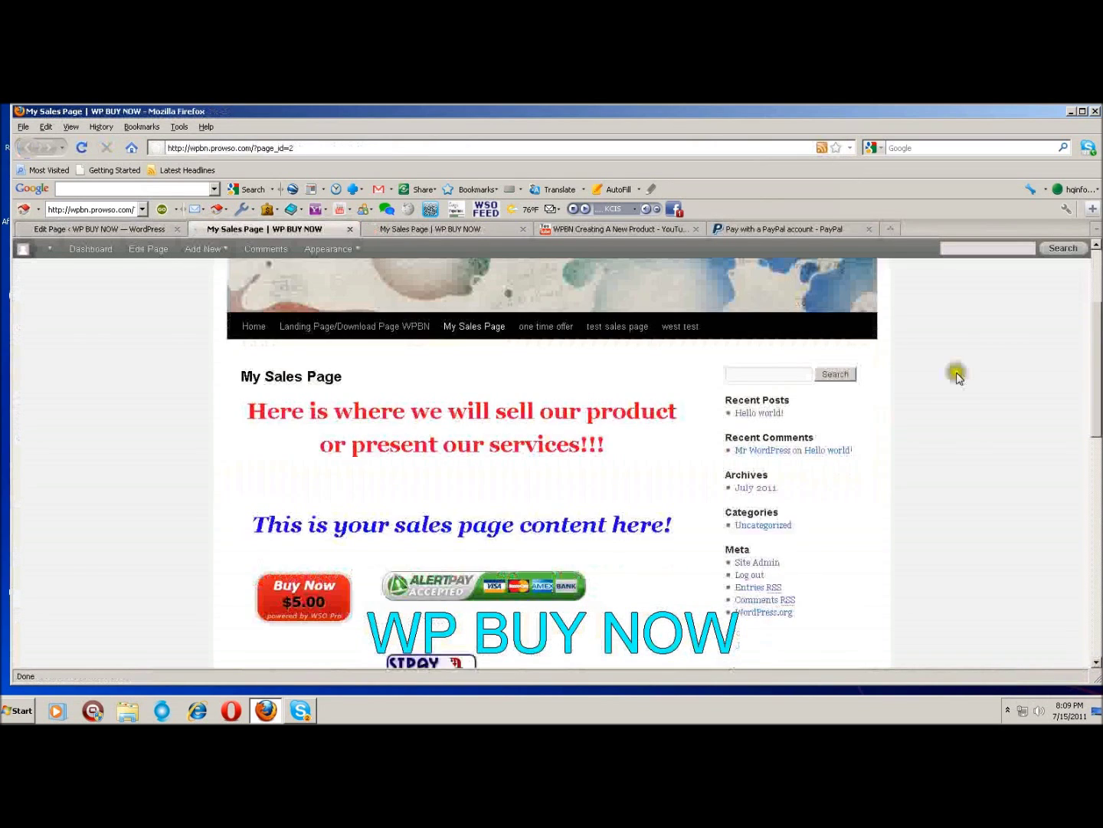
scroll(957, 375, down, 6)
scroll(957, 375, down, 2)
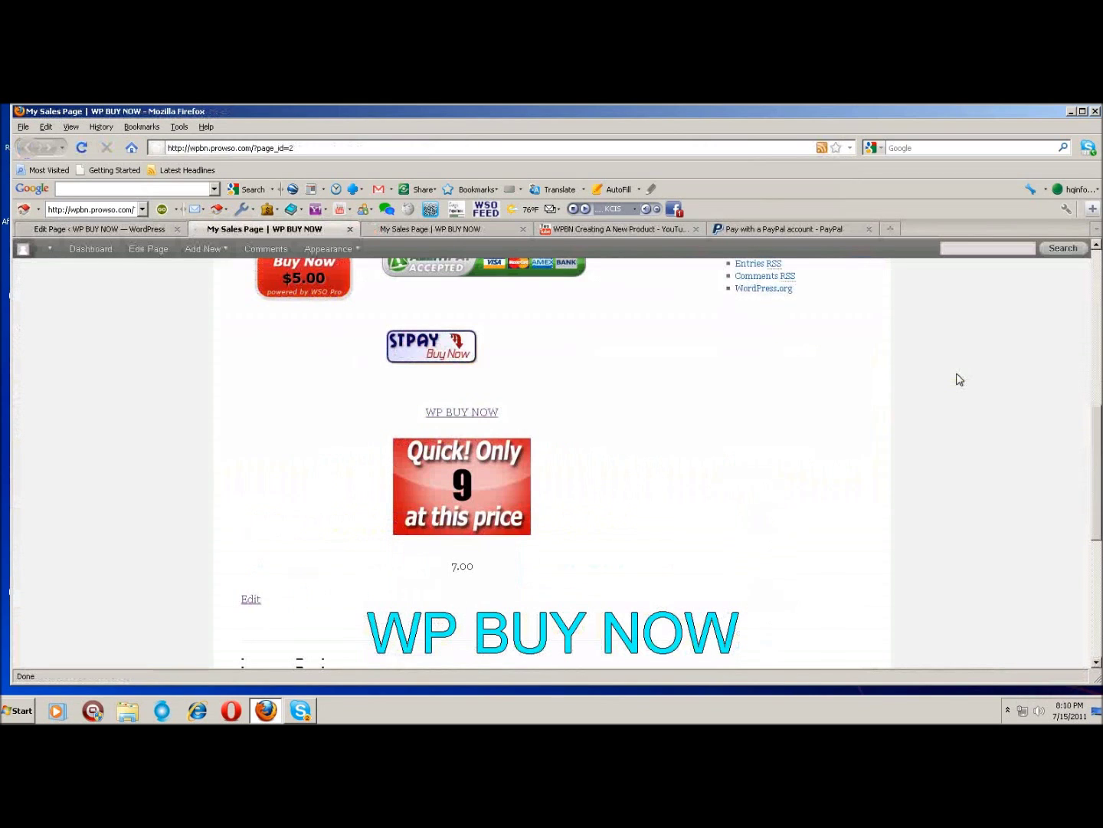
scroll(956, 379, down, 4)
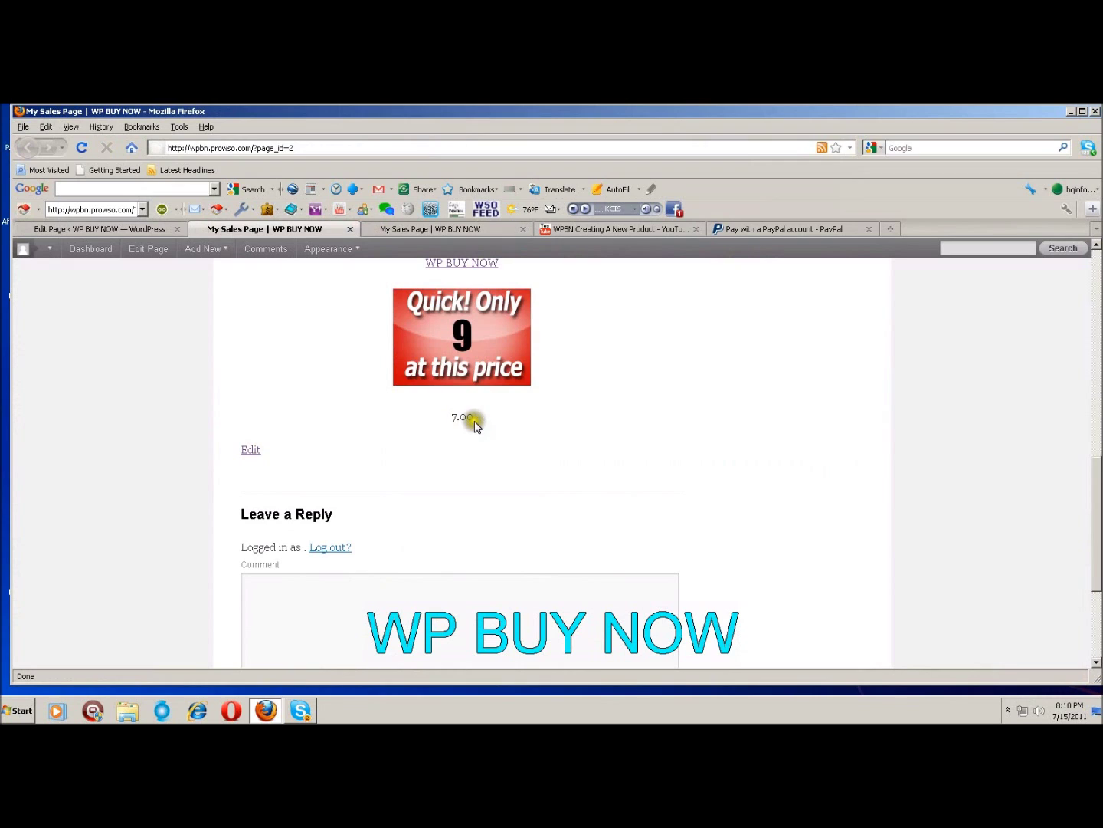
scroll(589, 350, up, 2)
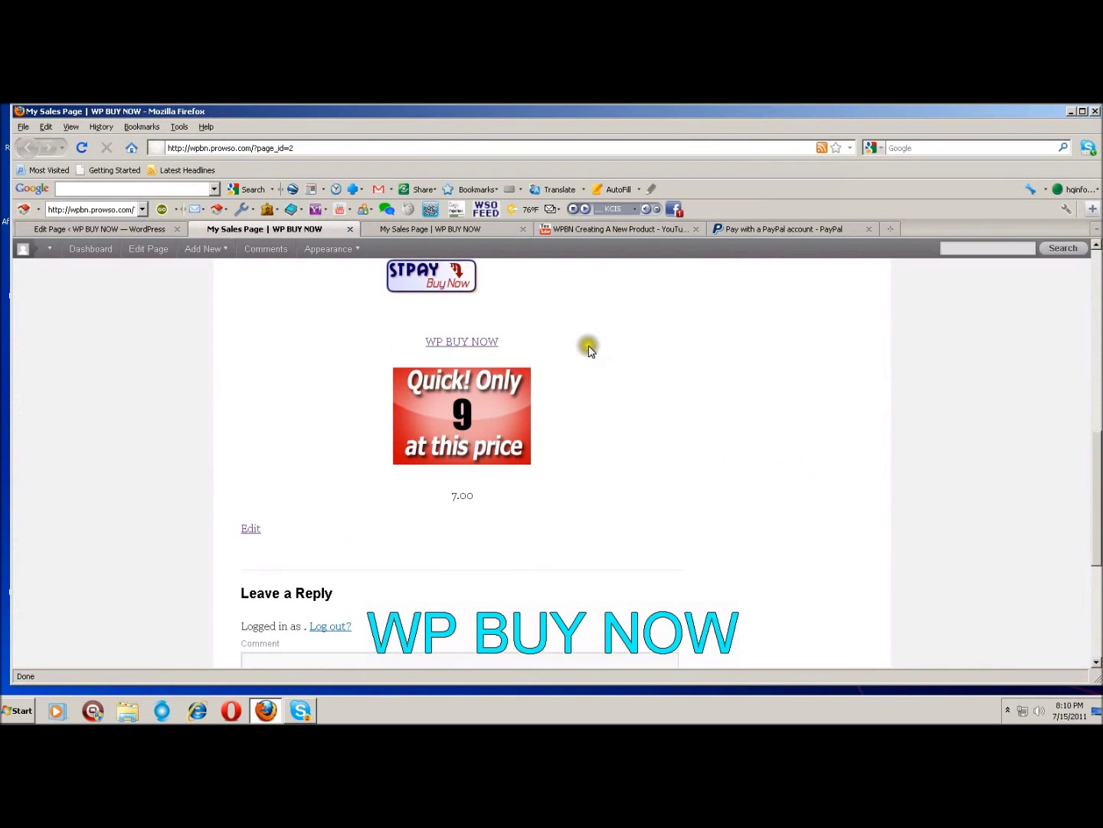
scroll(567, 349, up, 2)
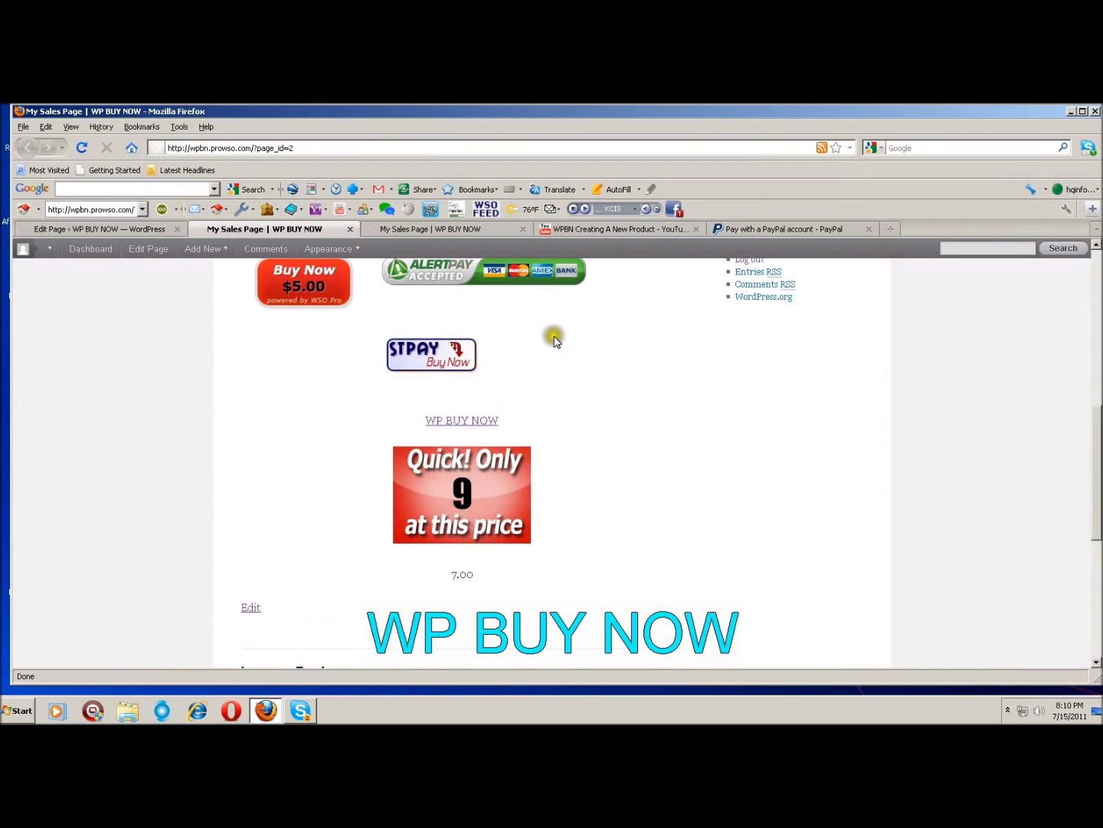
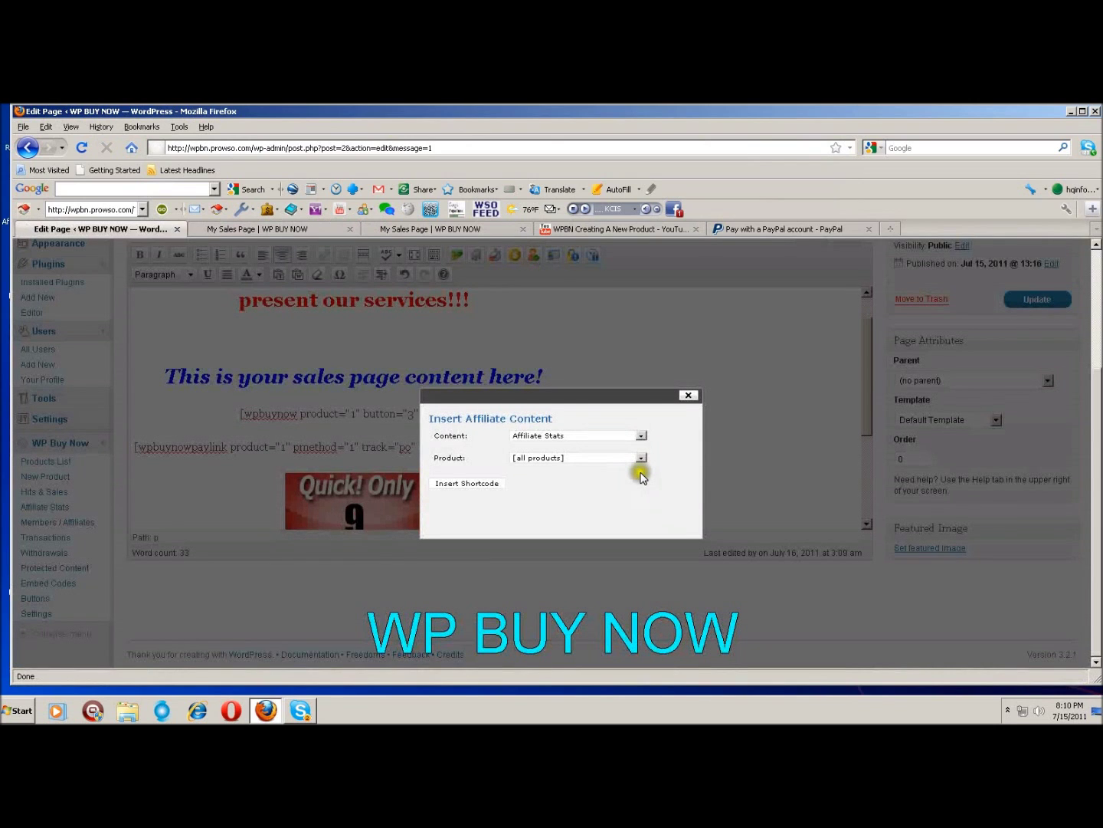
Examine the content types offered for inserting affiliate content, keeping Affiliate Stats as the selected content.
click(641, 435)
click(643, 436)
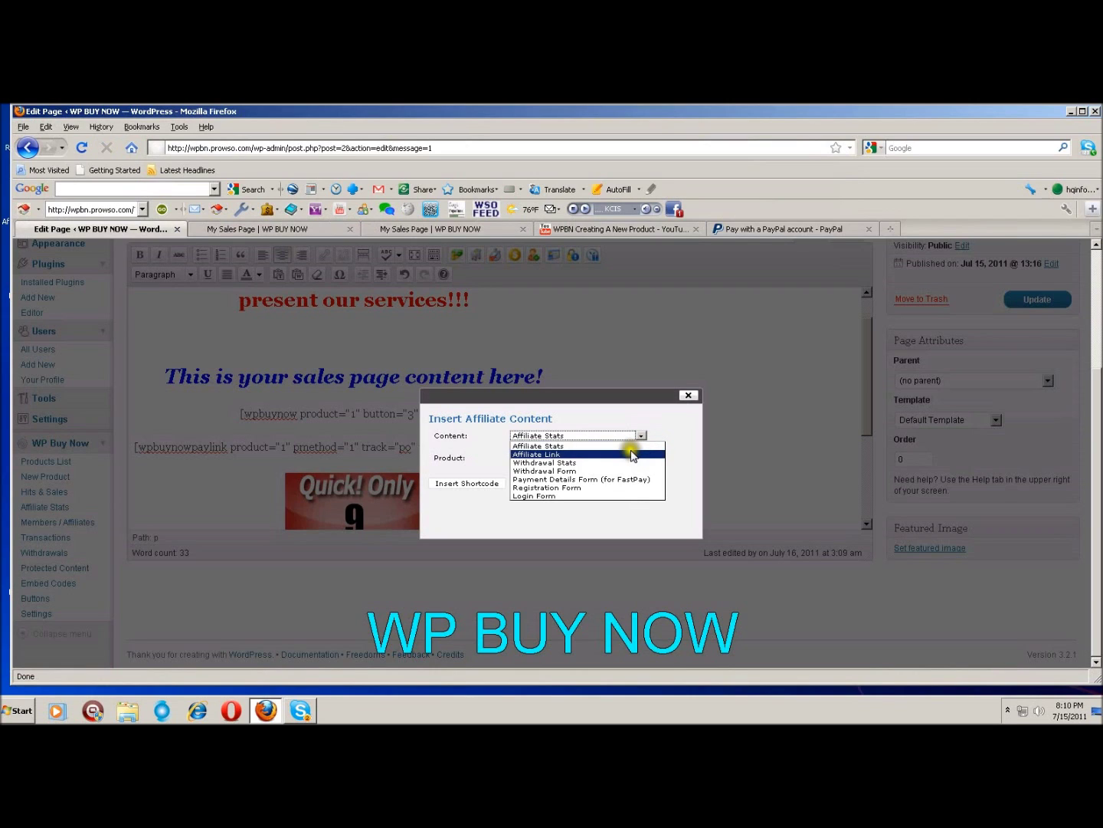
key(Down)
key(Down)
key(Down)
key(Down)
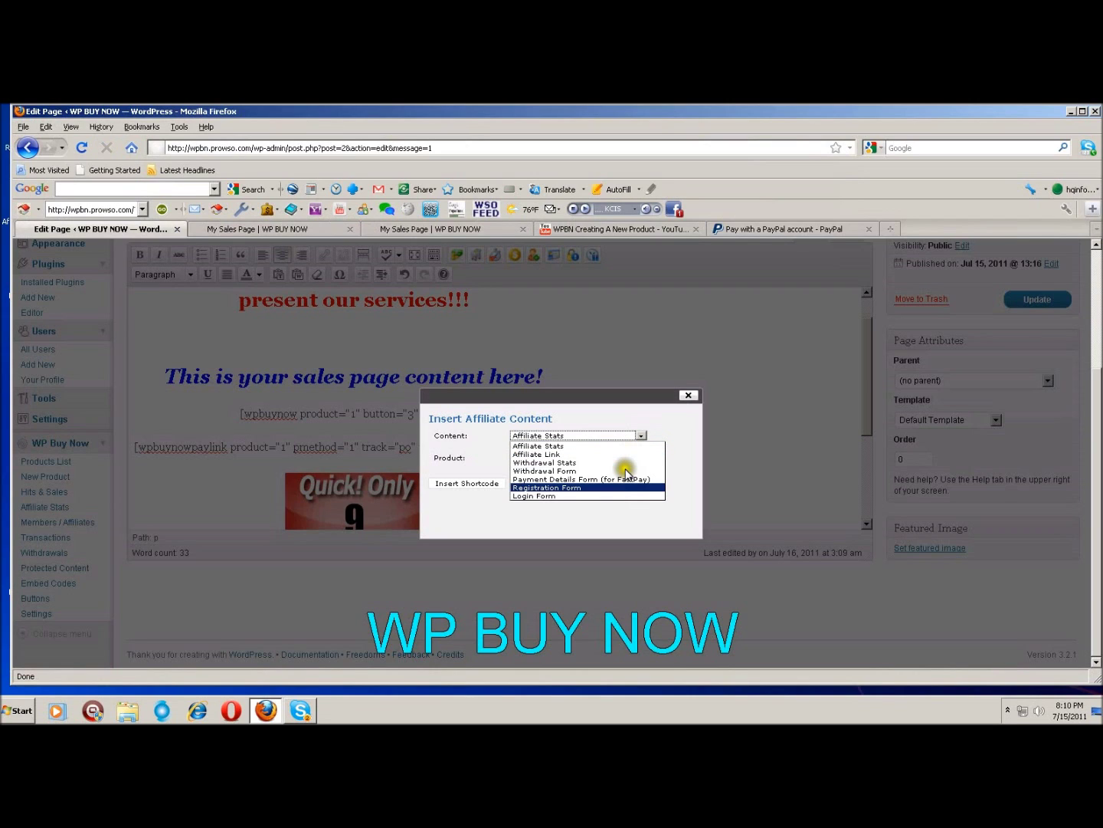
key(Up)
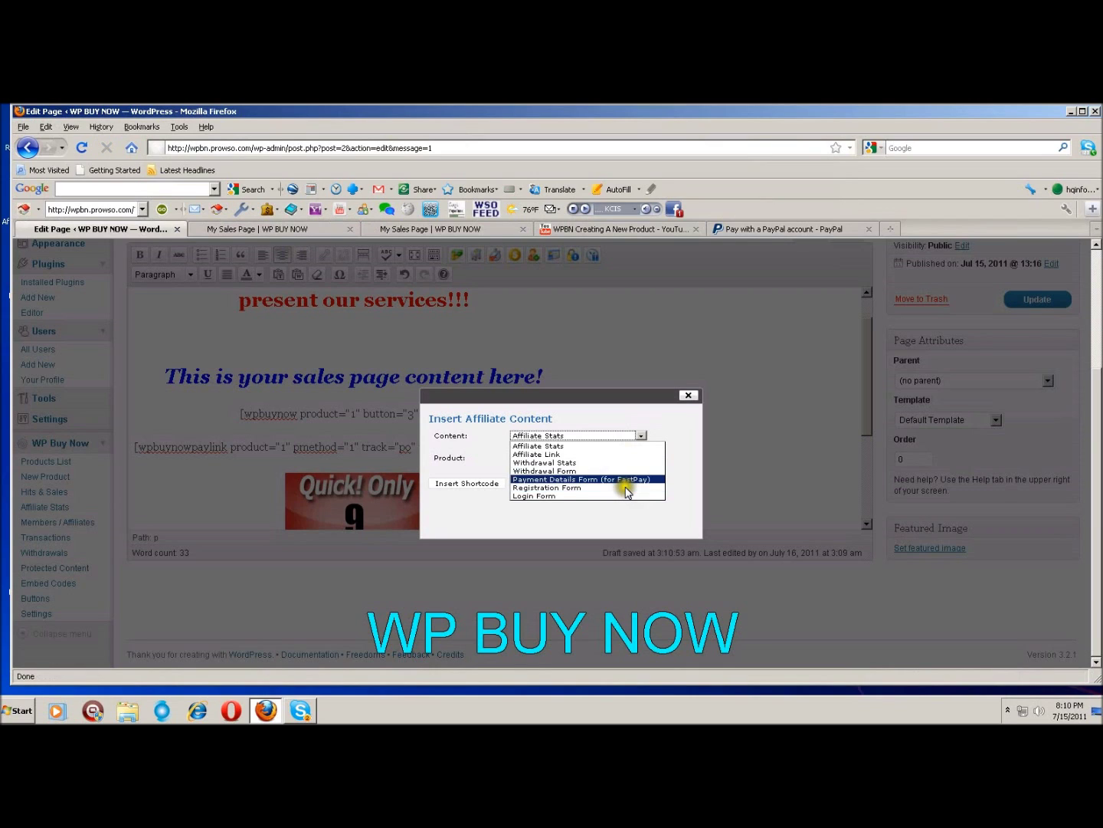
key(Up)
key(Up)
key(Up)
key(Up)
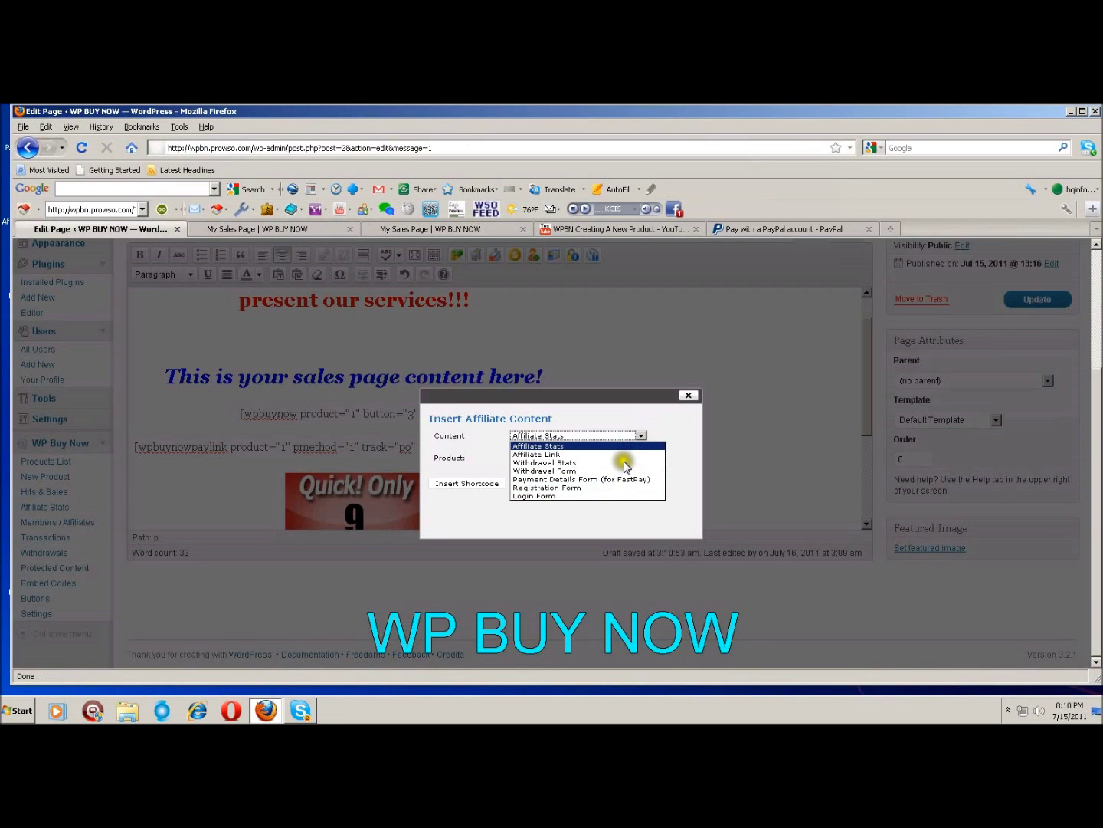
key(Down)
key(Down)
key(Down)
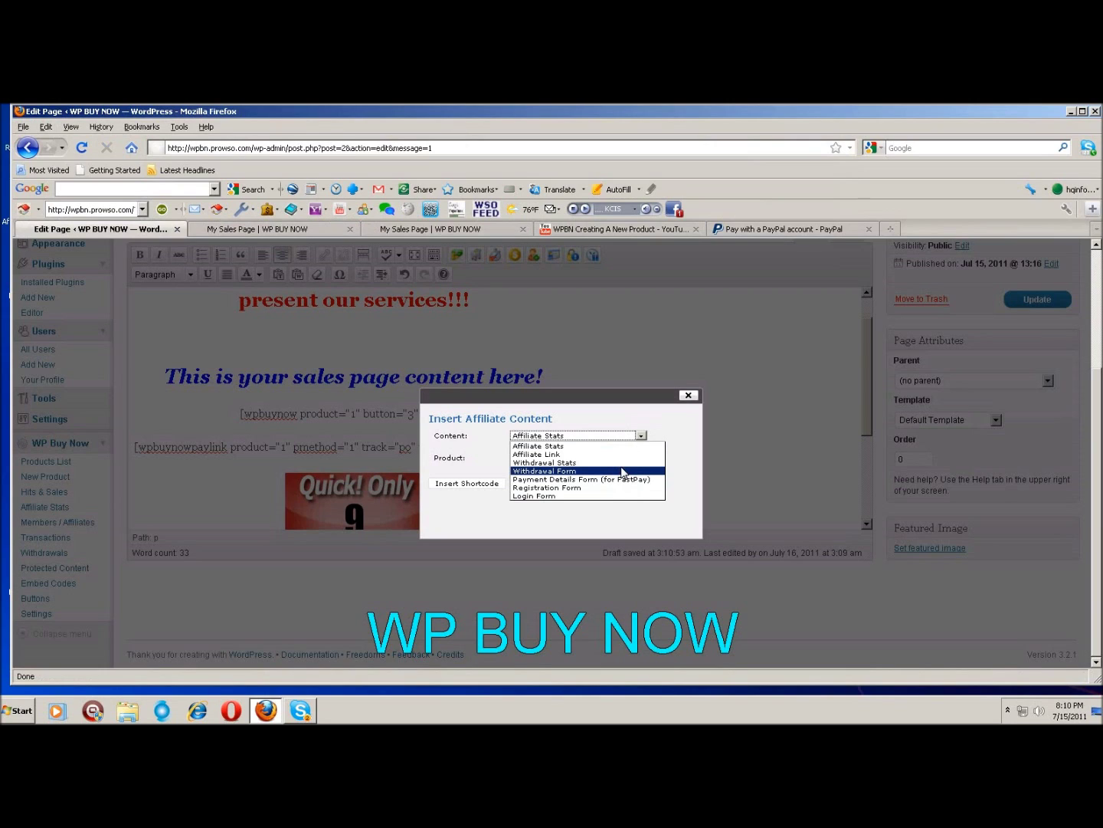
key(Up)
click(632, 463)
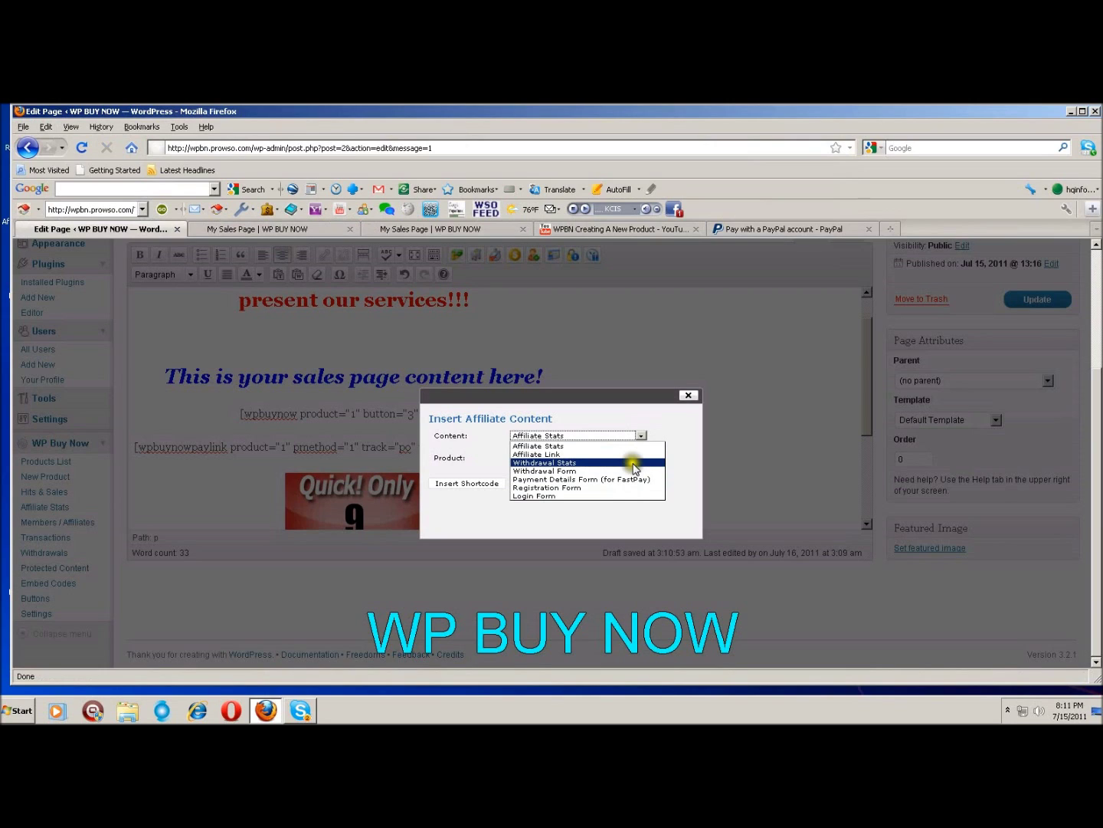
click(634, 464)
key(Up)
key(Up)
click(632, 457)
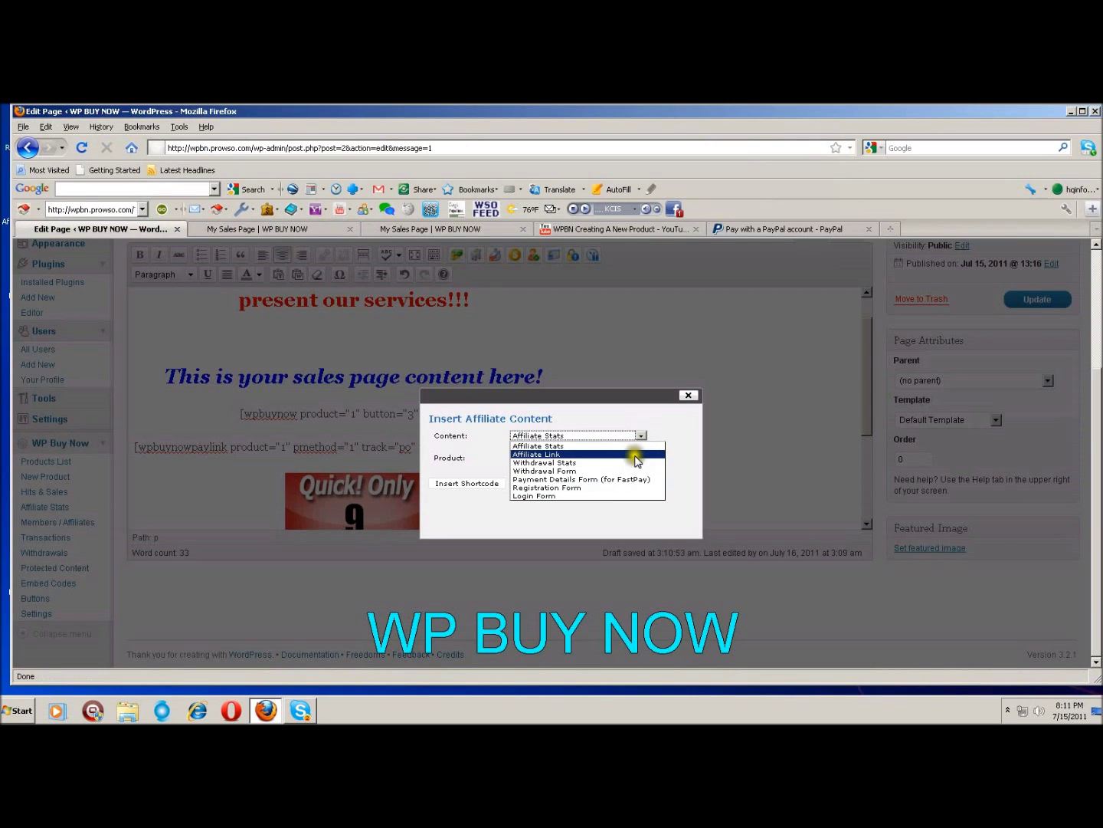
click(634, 465)
click(633, 471)
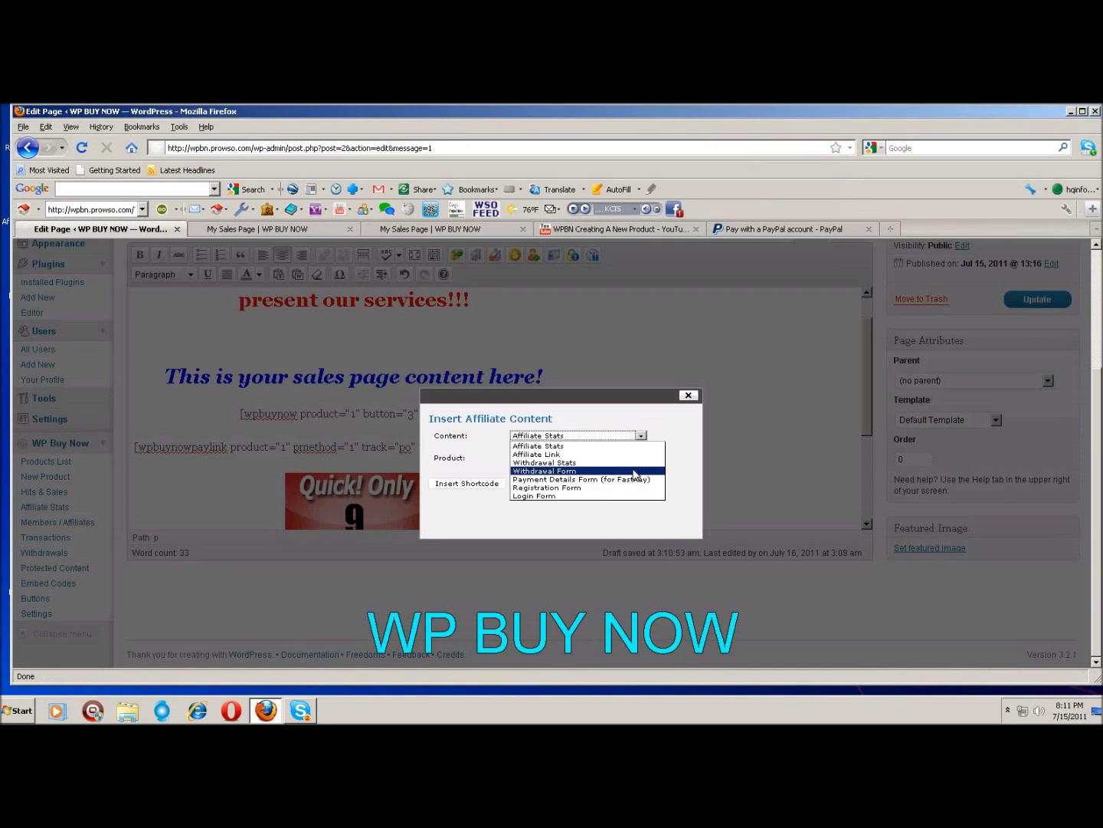
click(632, 479)
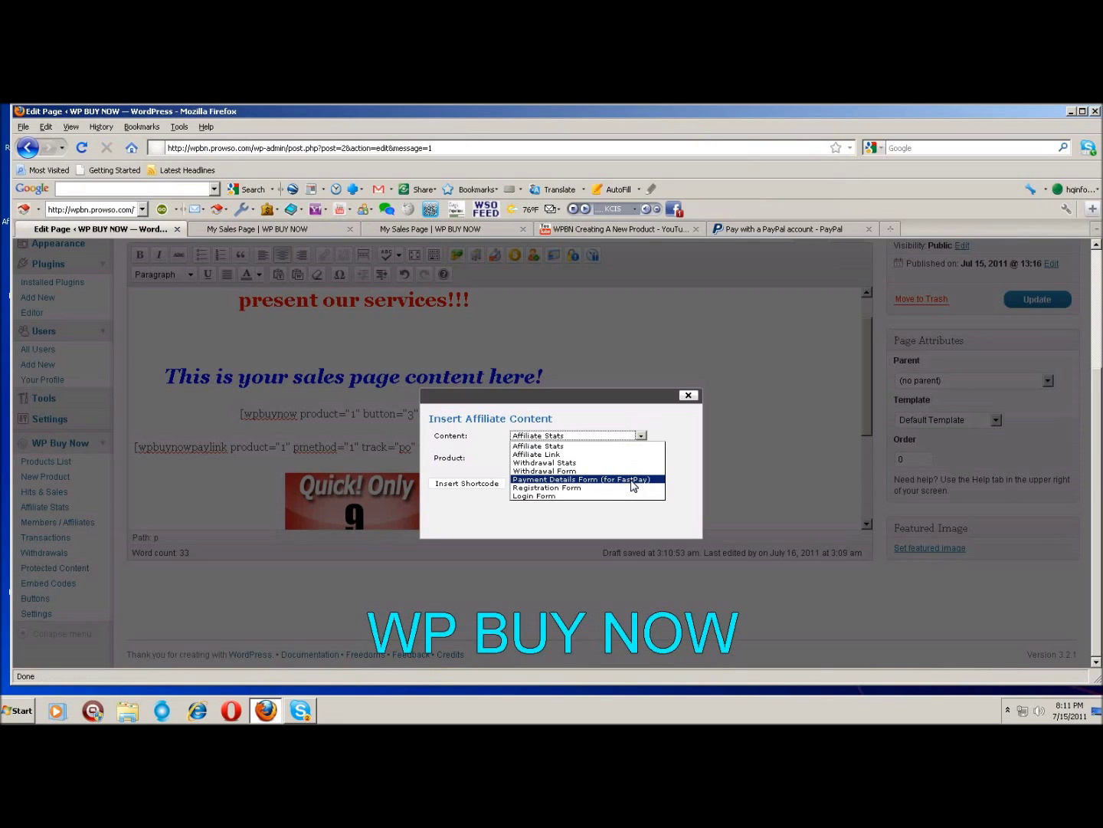
click(626, 488)
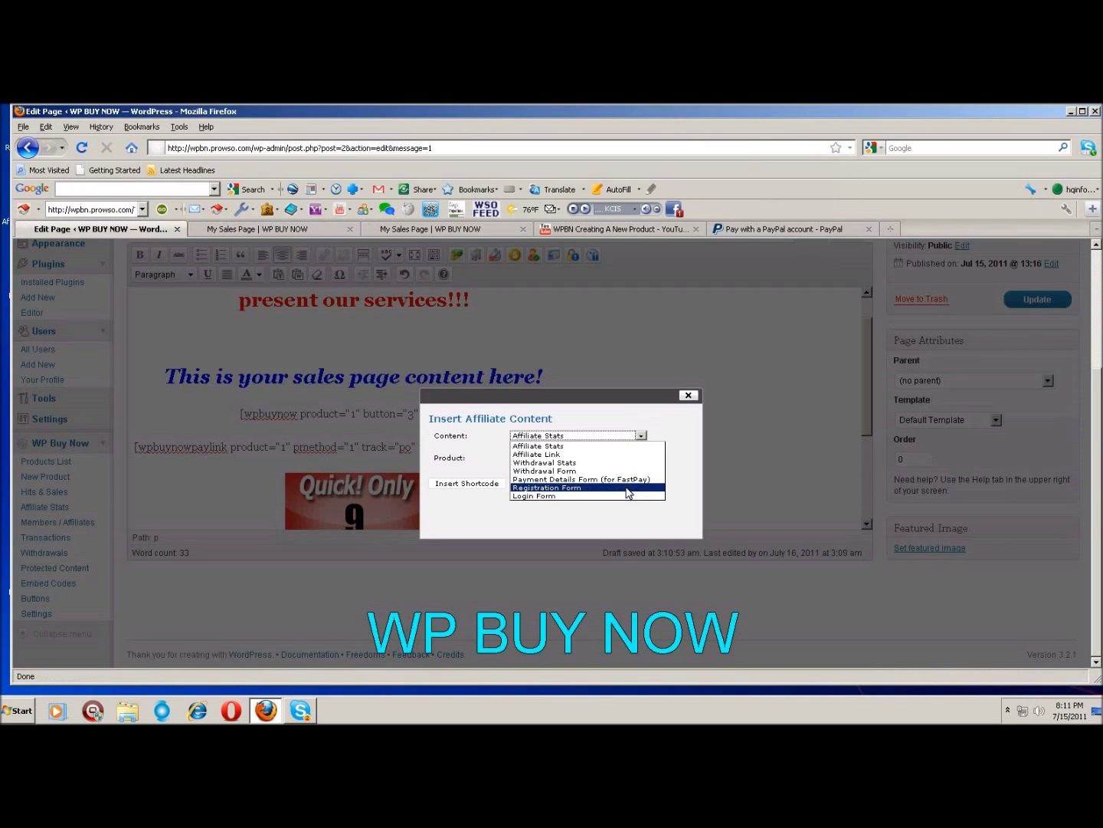
key(Down)
click(608, 497)
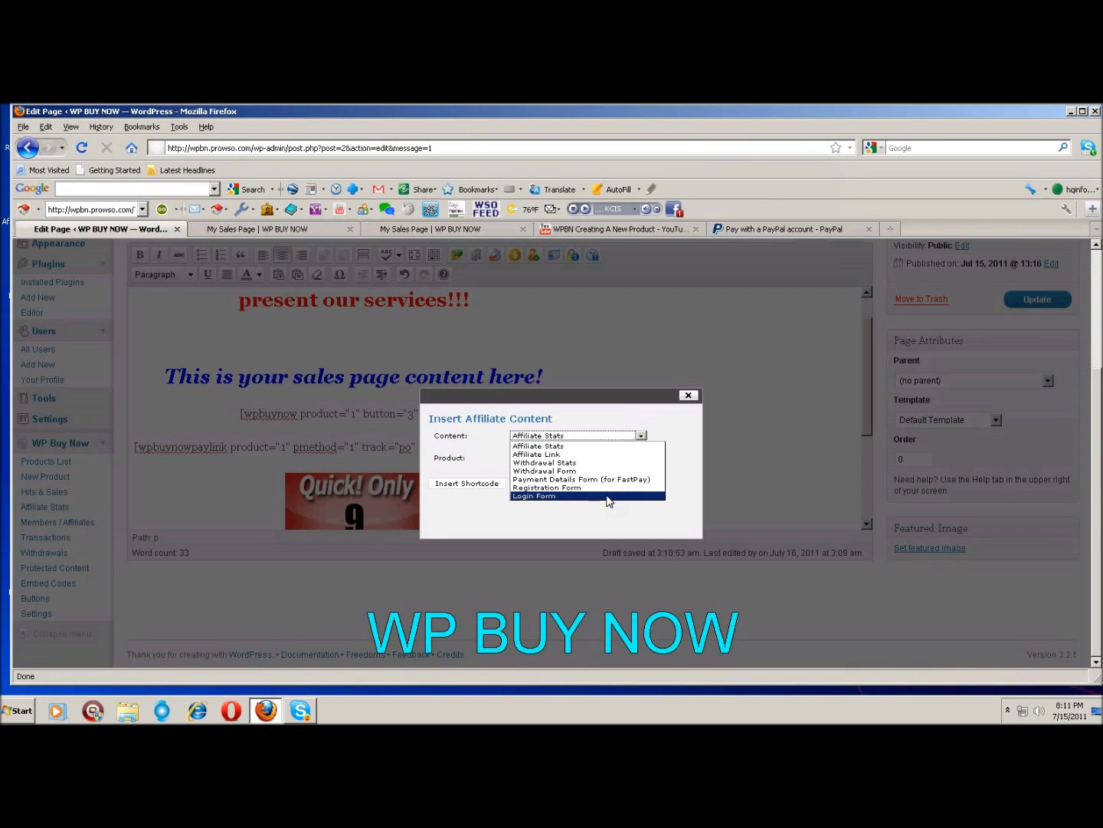
click(619, 514)
click(680, 491)
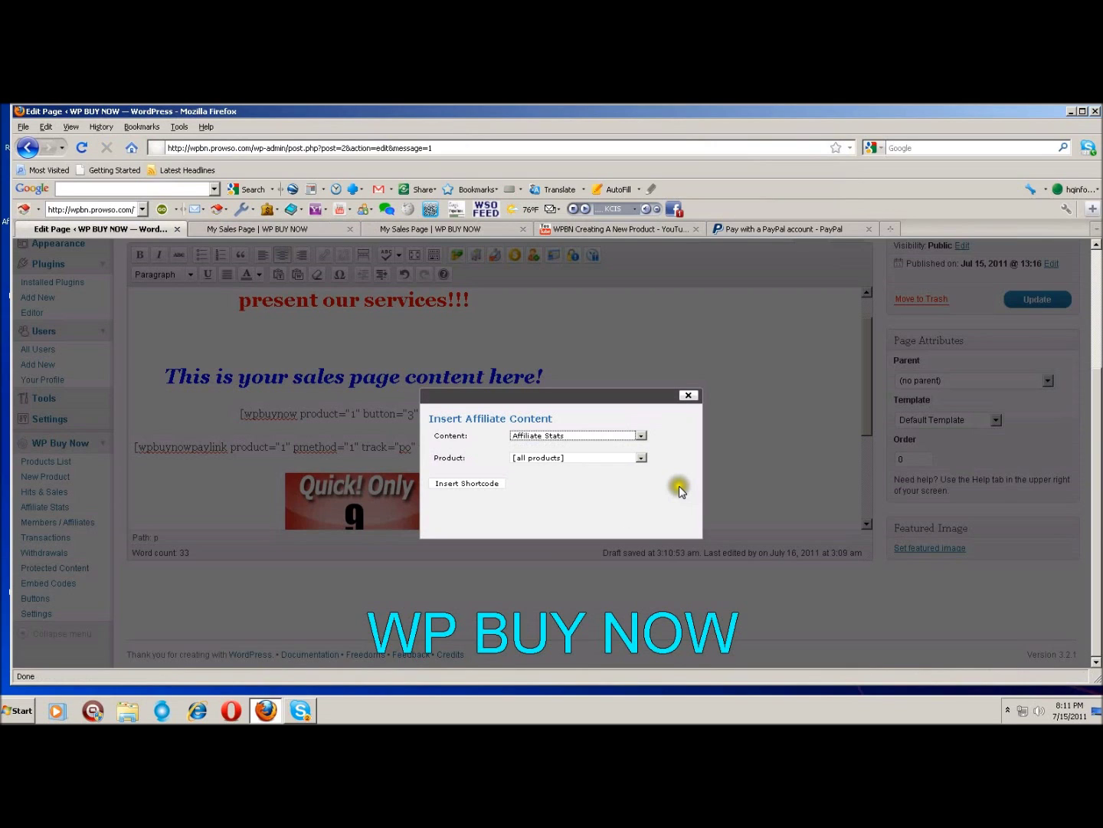
click(680, 465)
click(643, 458)
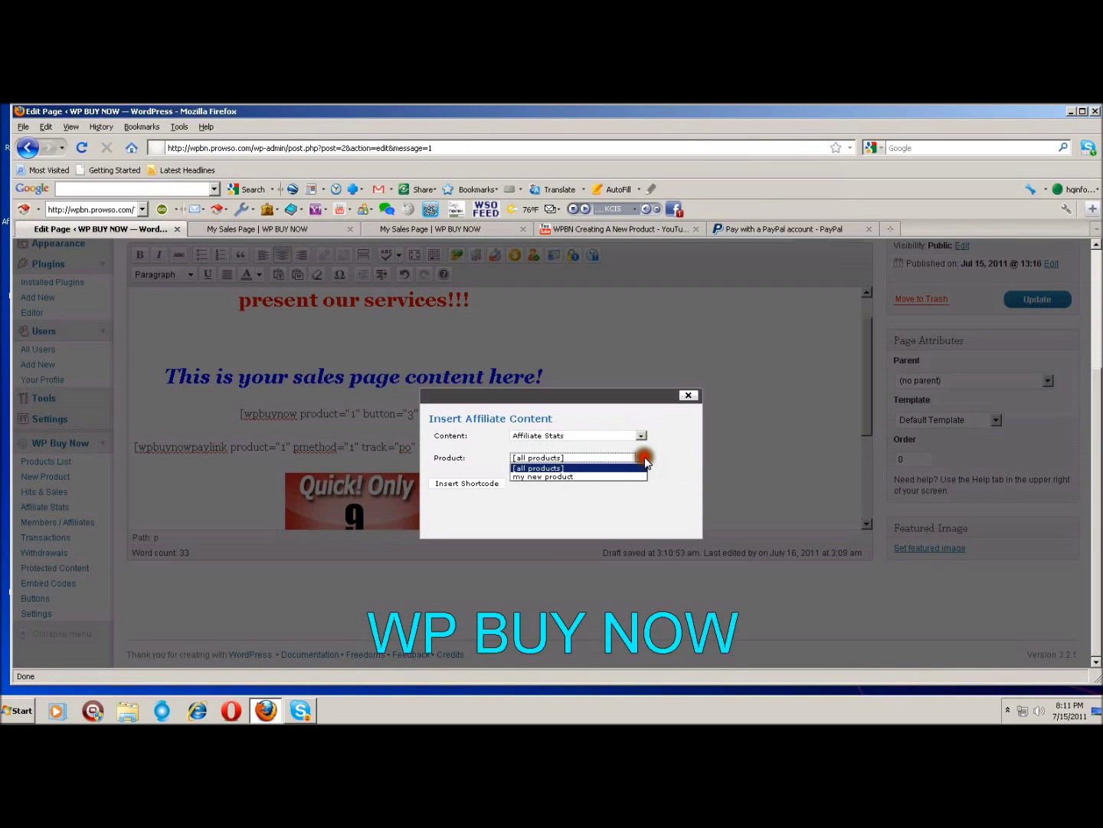
key(Down)
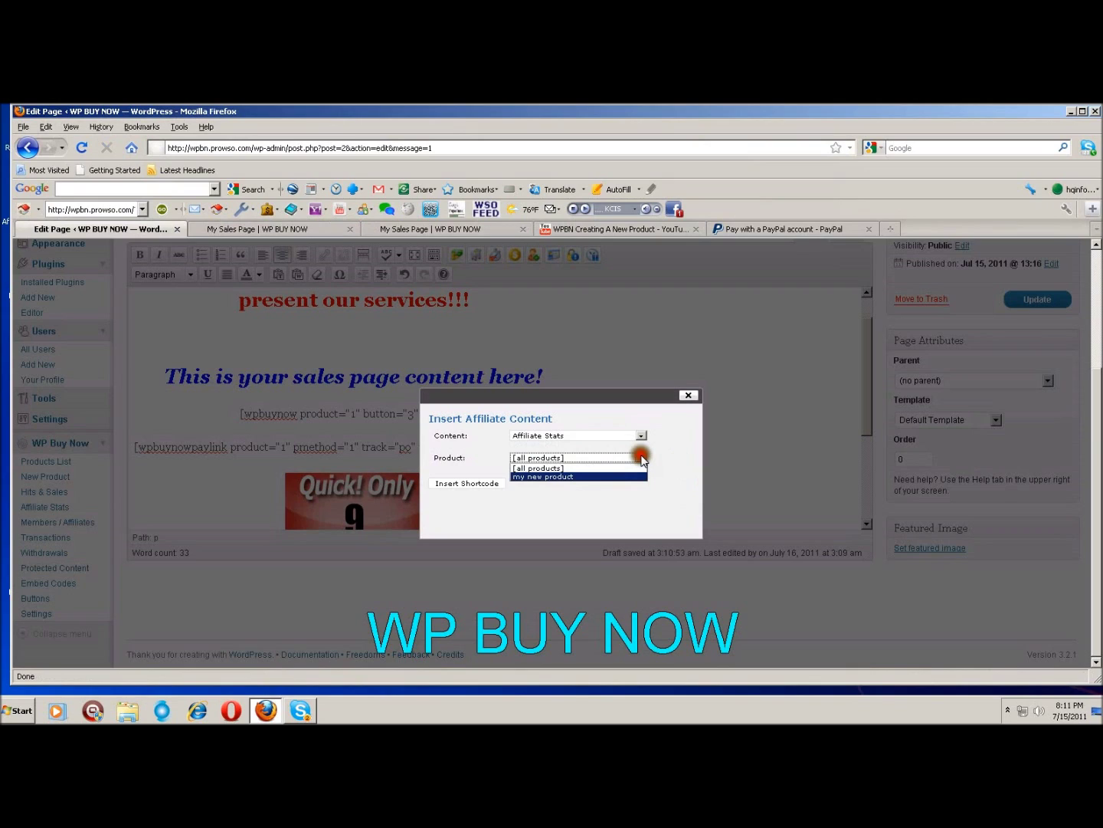
click(577, 476)
click(577, 479)
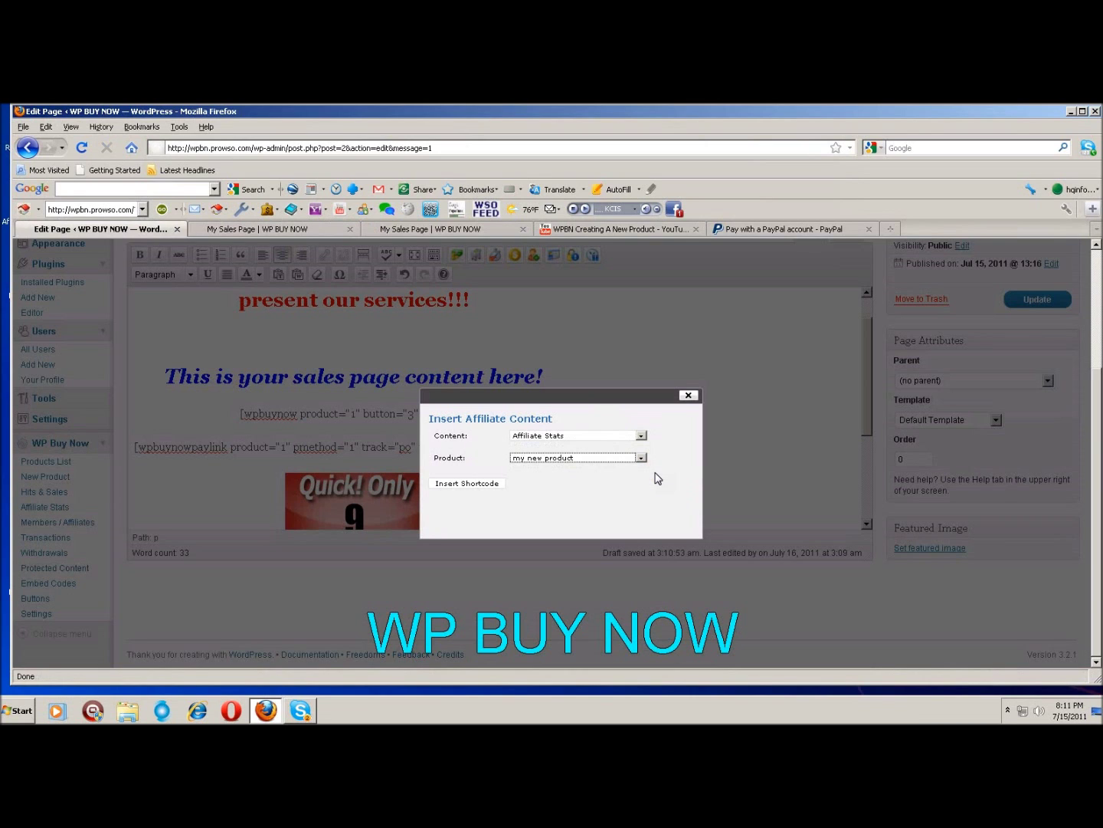
click(488, 489)
click(688, 397)
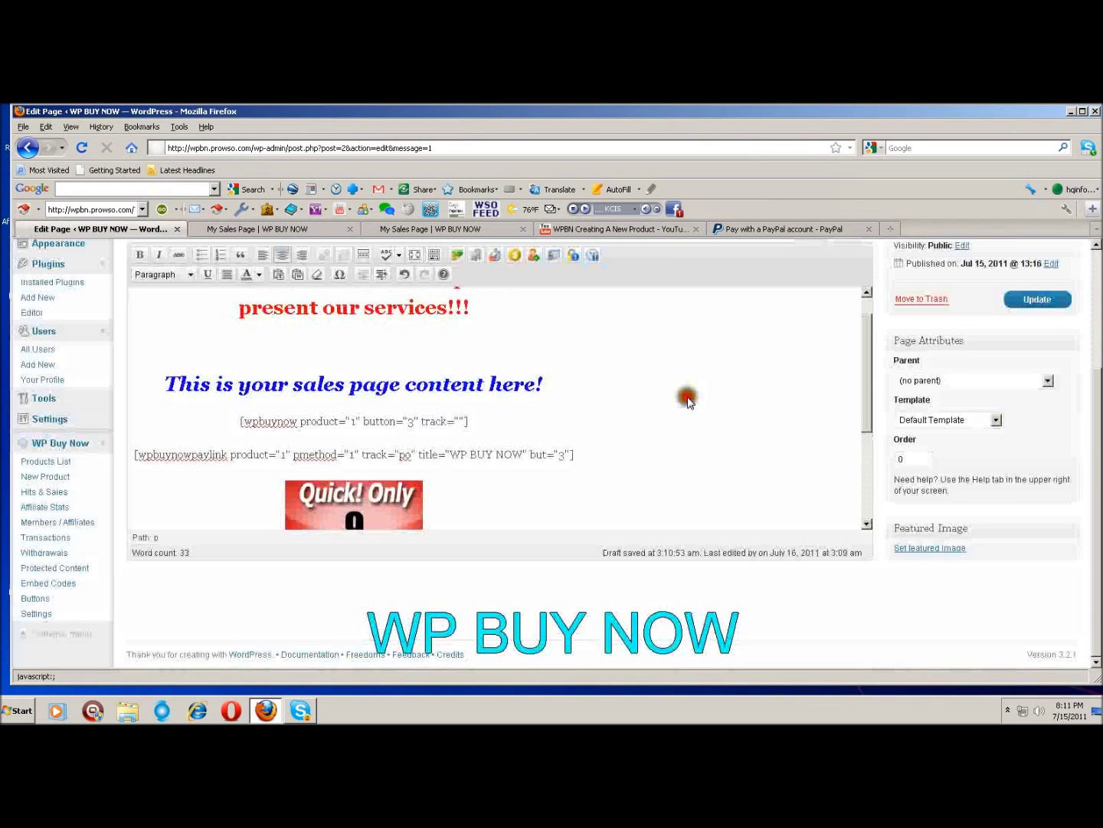
Insert the WP Buy Now login form shortcode for my new product below the wpbuynowcurprice shortcode.
scroll(686, 402, up, 1)
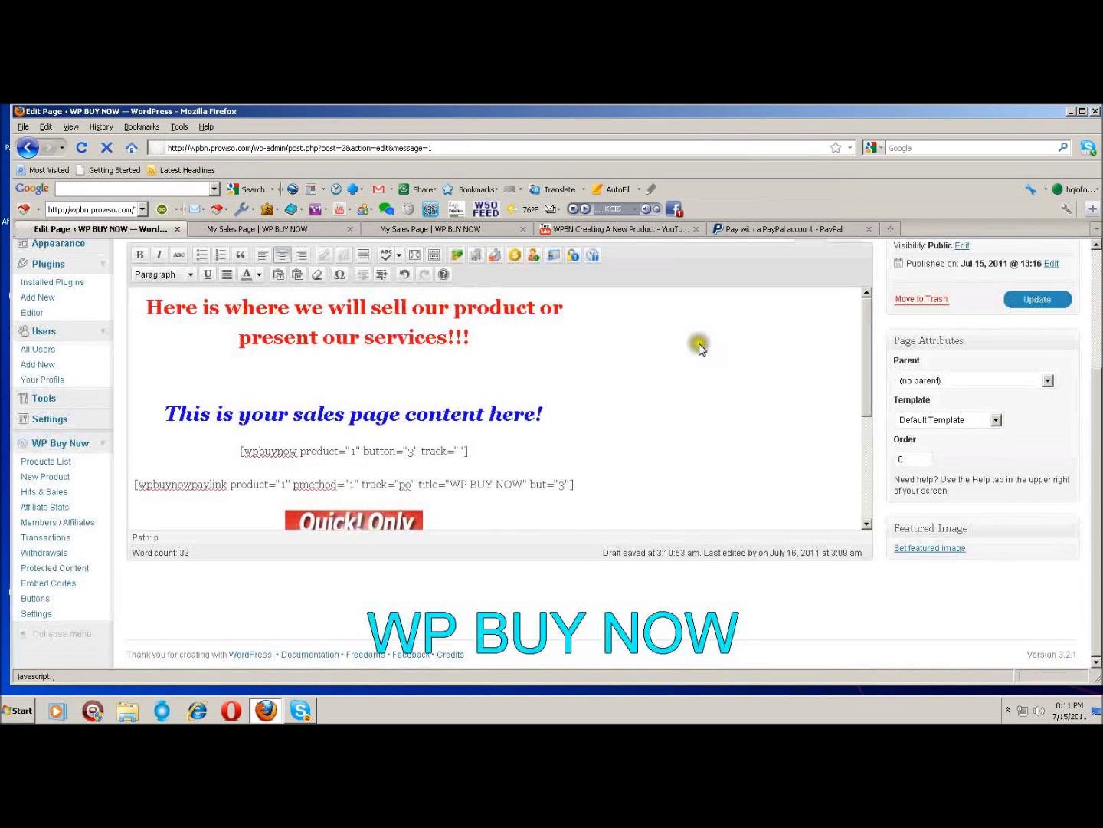
drag(1089, 318, 1099, 354)
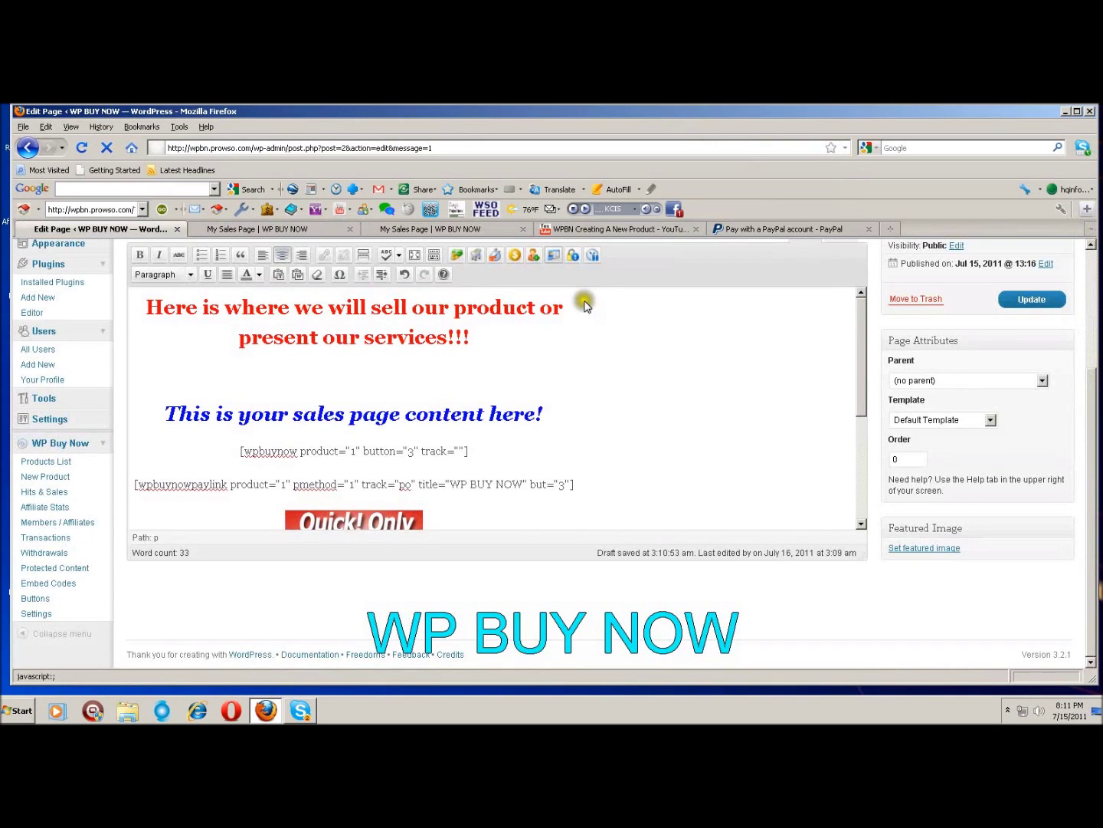
click(553, 257)
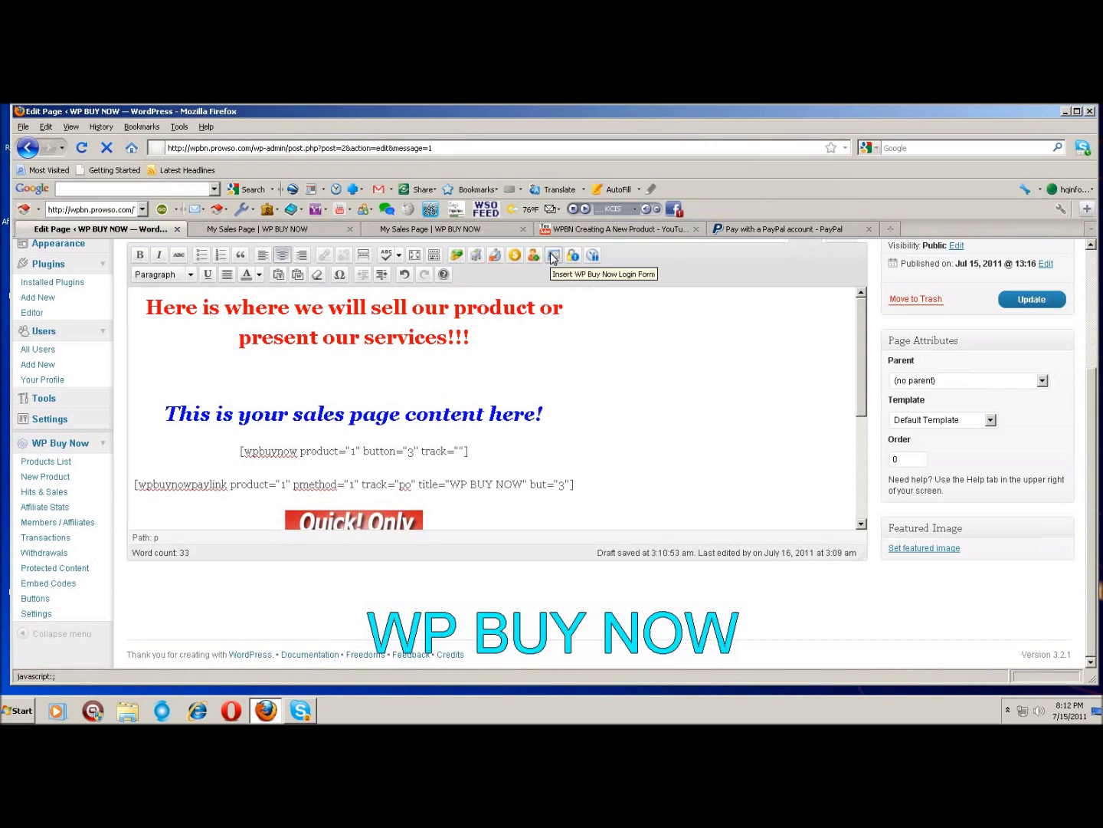
click(553, 257)
click(553, 255)
scroll(611, 392, down, 2)
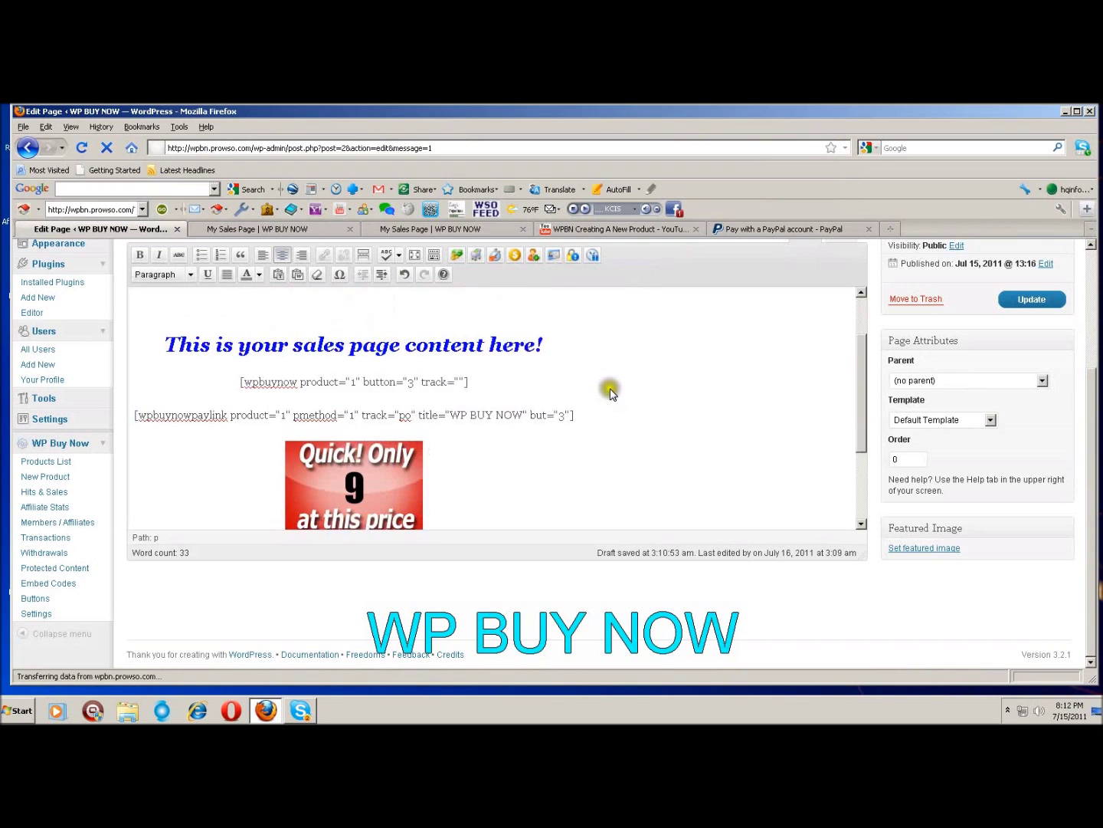
scroll(613, 395, down, 3)
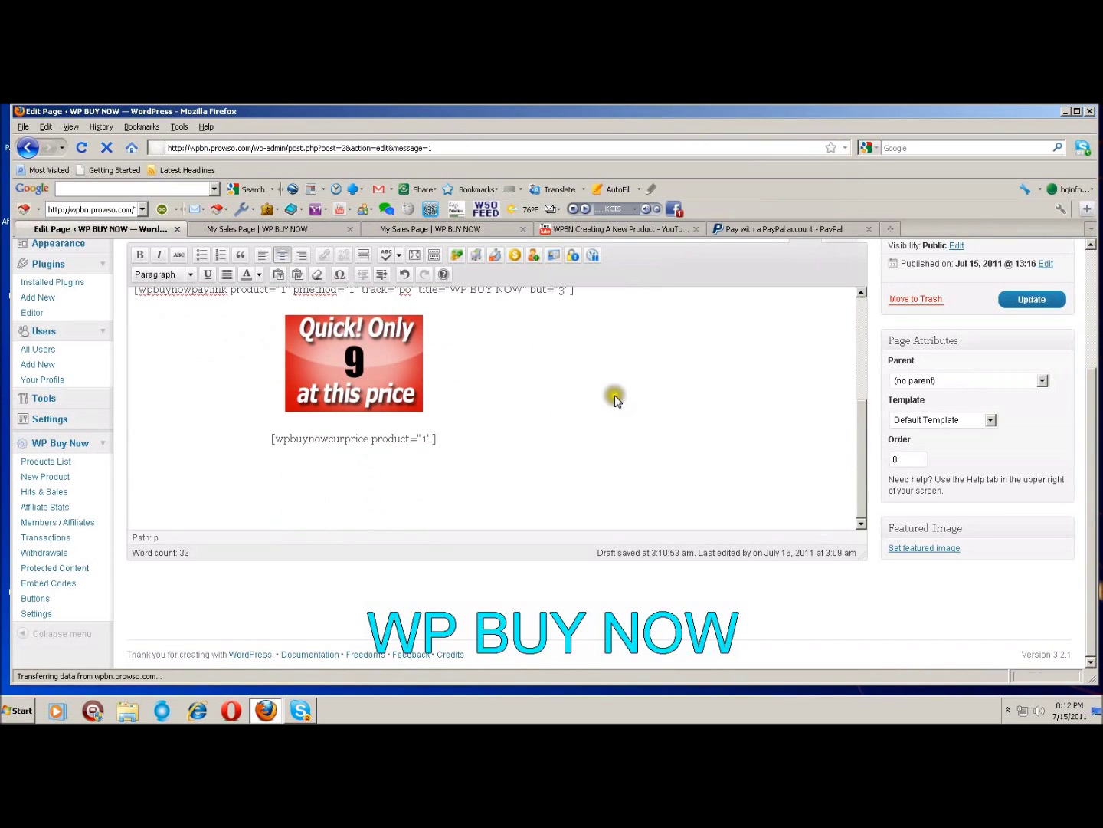
click(556, 256)
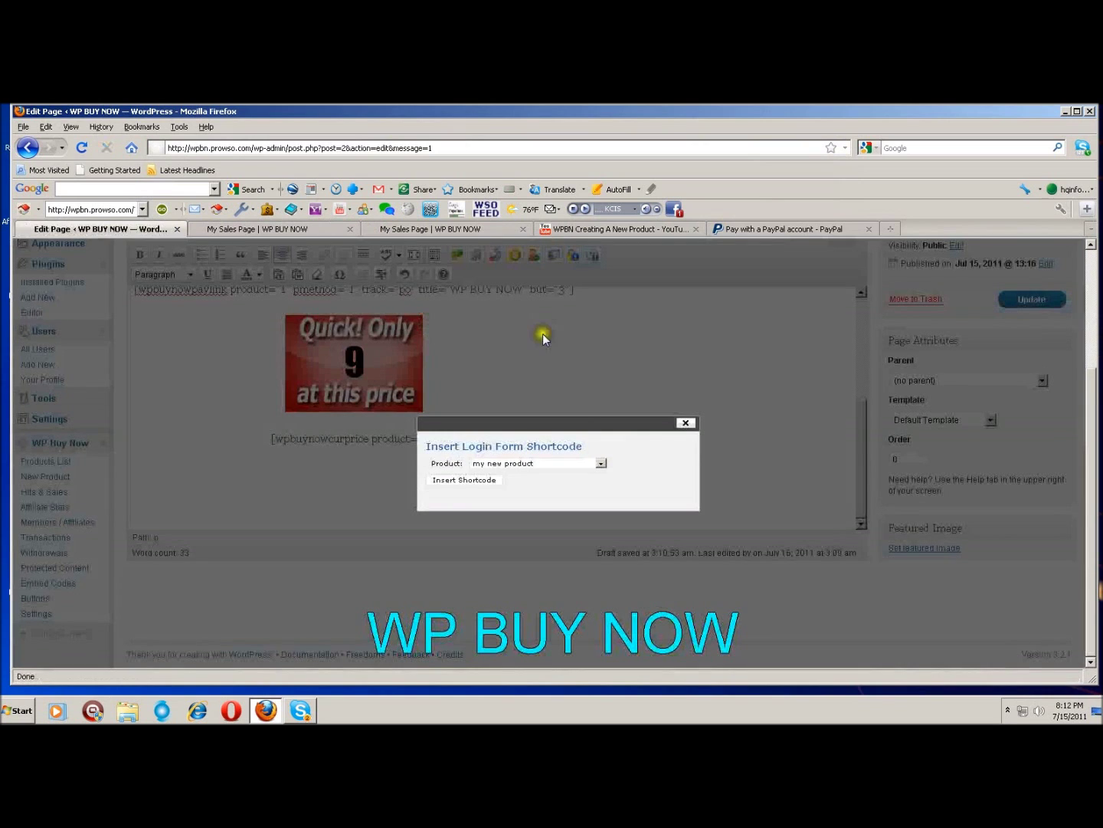
click(490, 480)
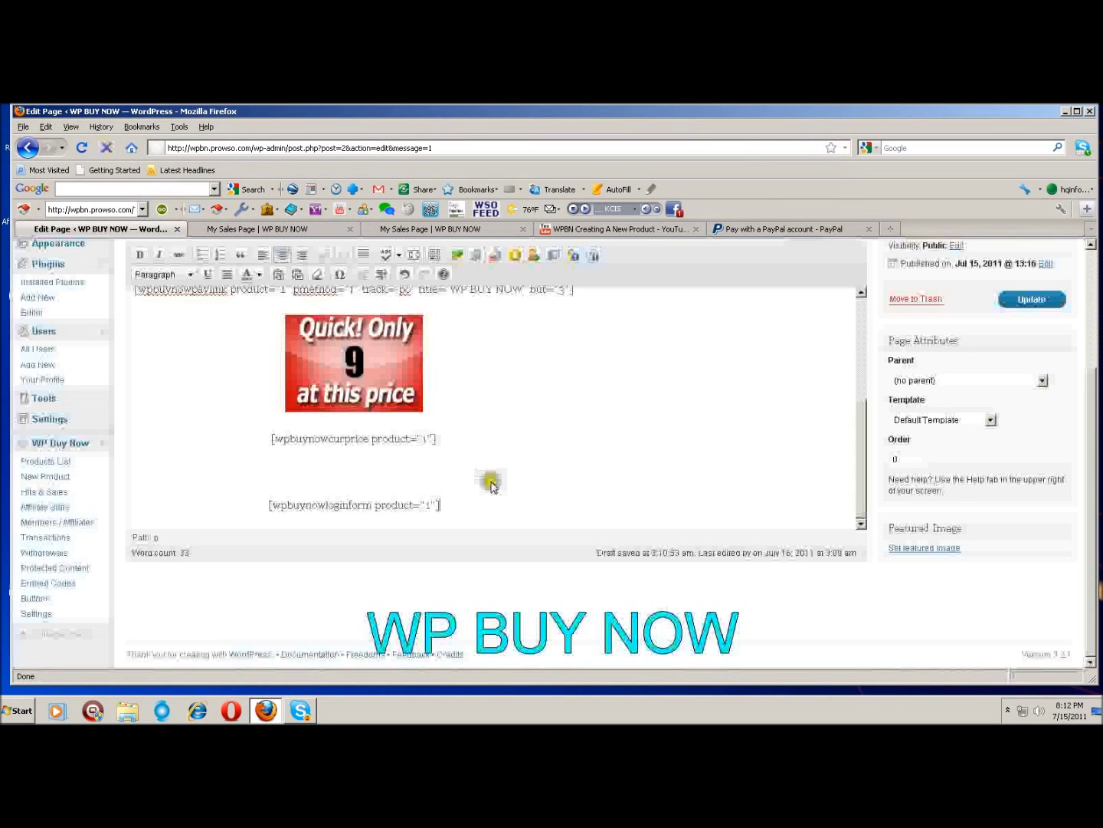
click(491, 493)
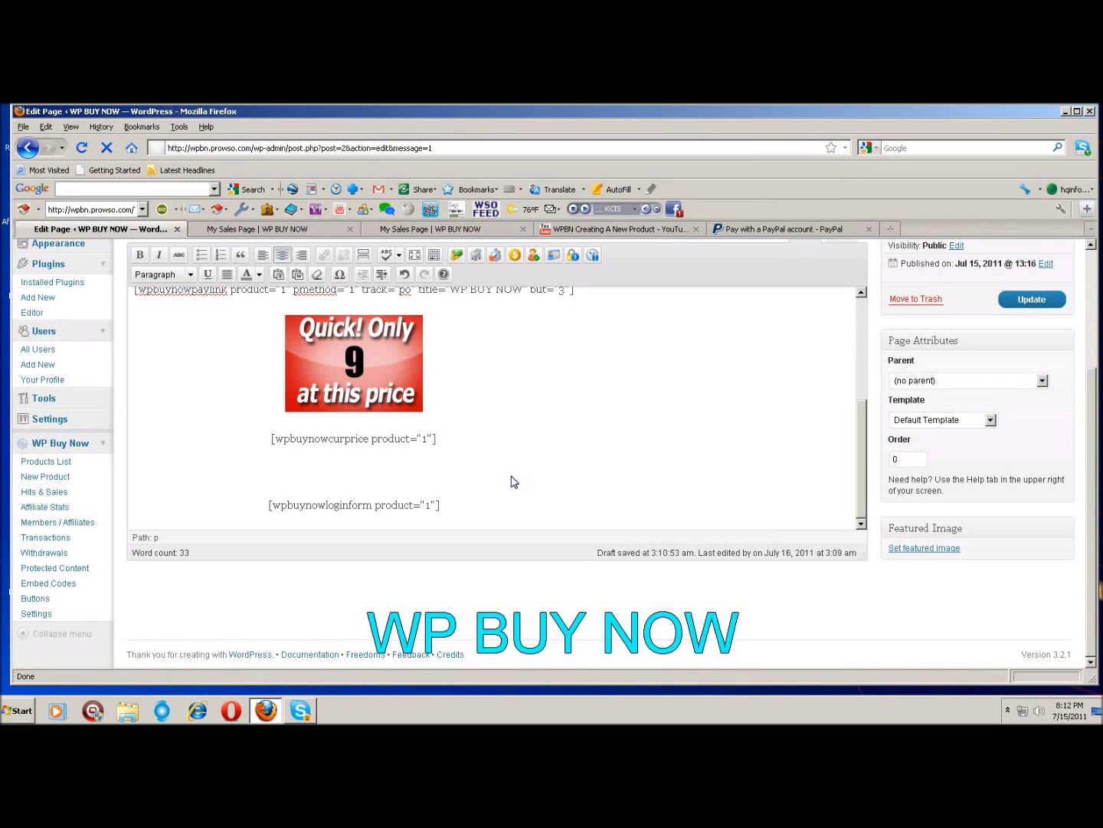
Update My Sales Page and view the published page to check the login form area below the price.
click(512, 479)
click(1030, 299)
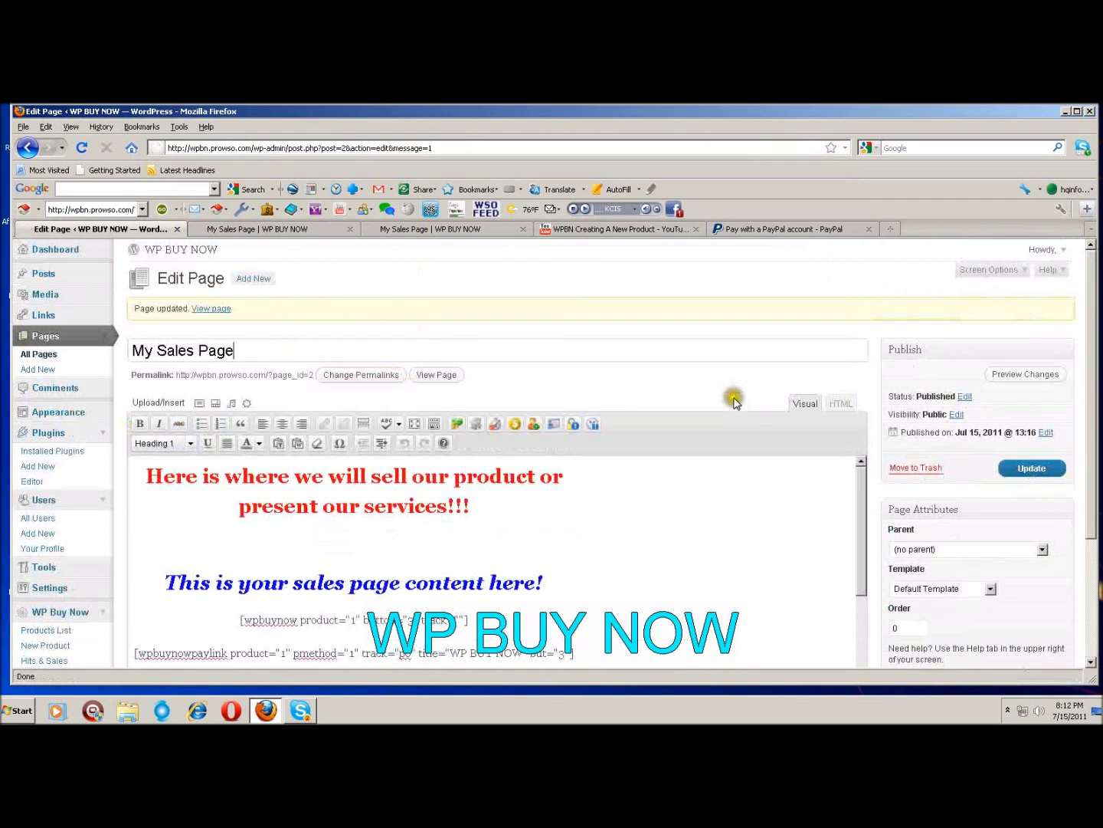
click(440, 378)
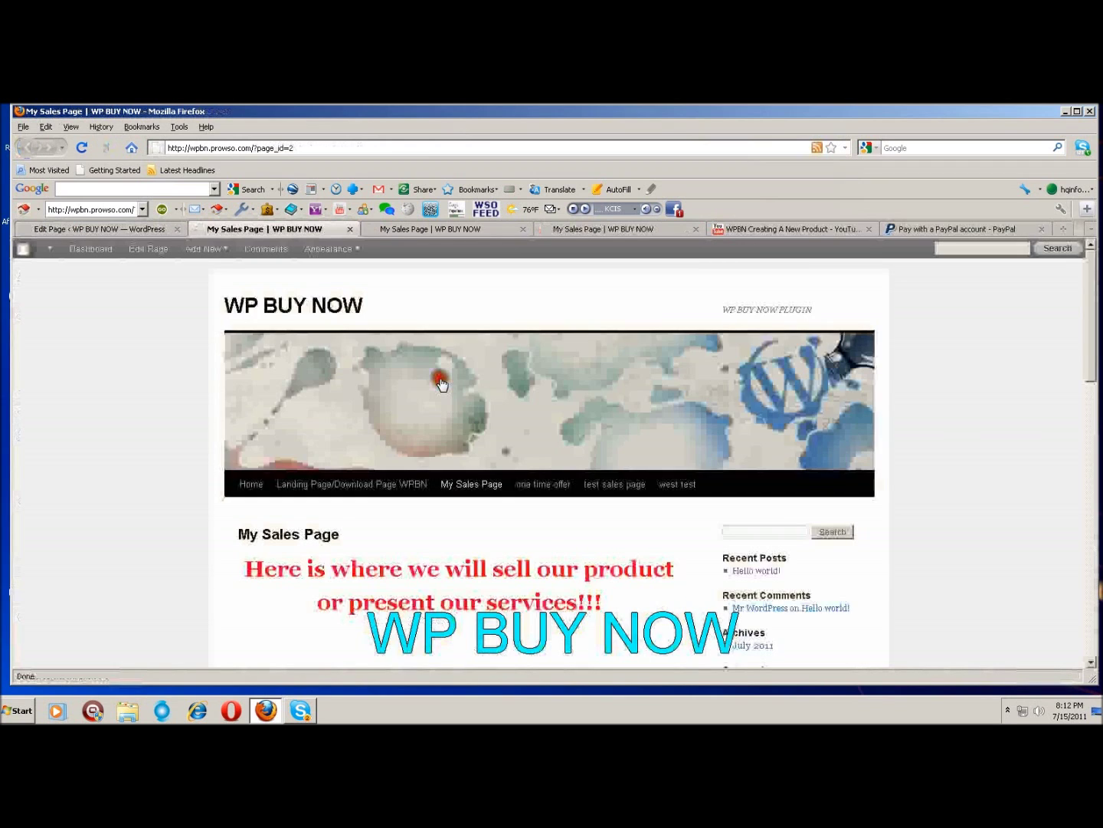
scroll(535, 420, down, 8)
scroll(535, 421, down, 4)
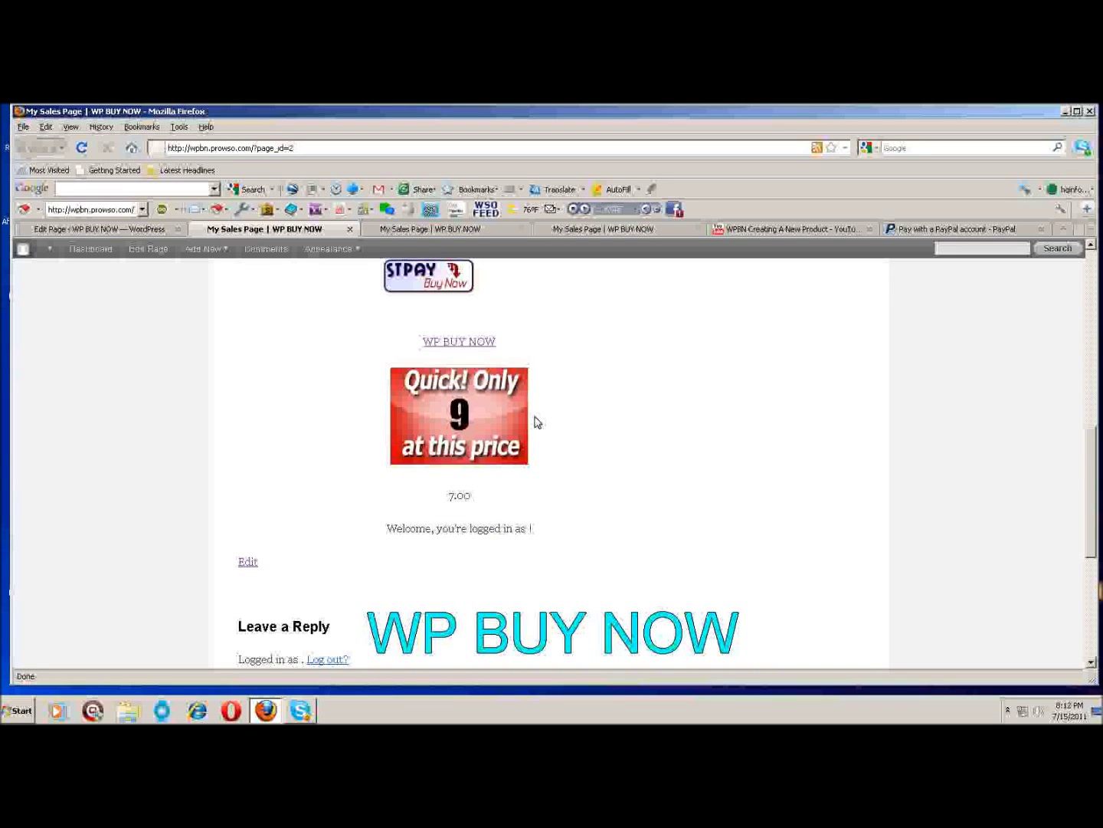
scroll(537, 422, down, 3)
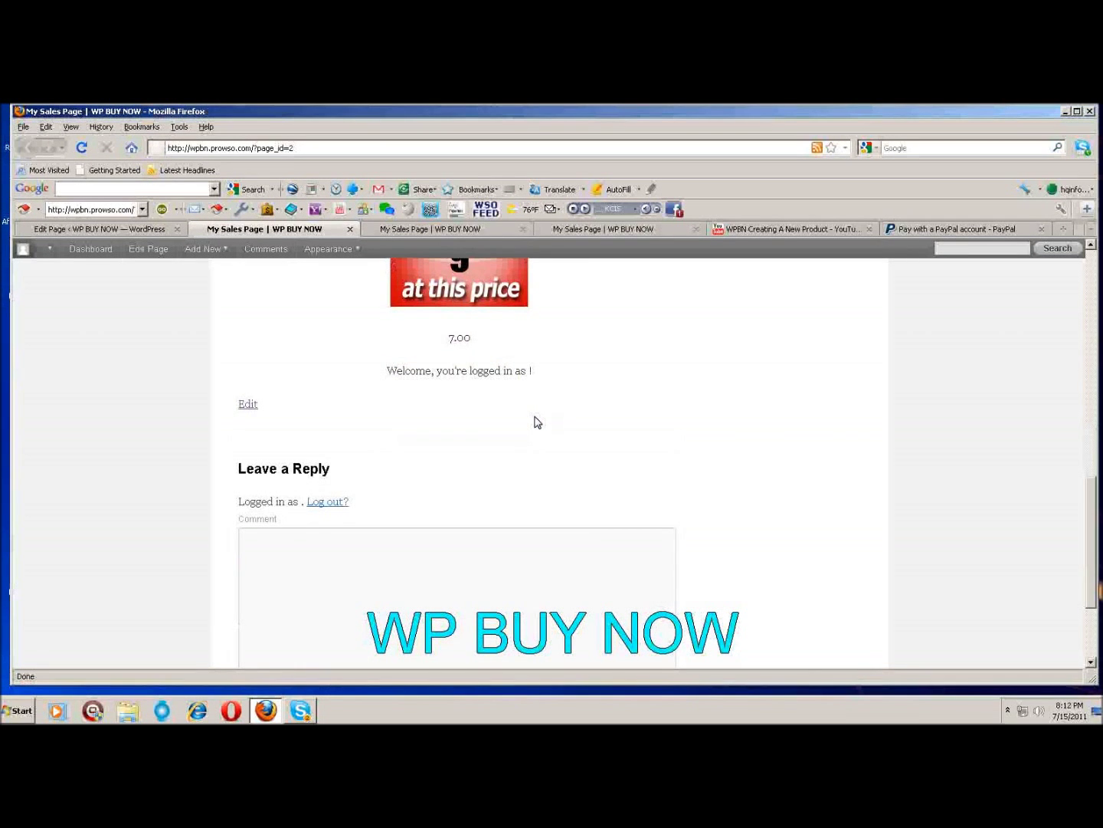
click(516, 393)
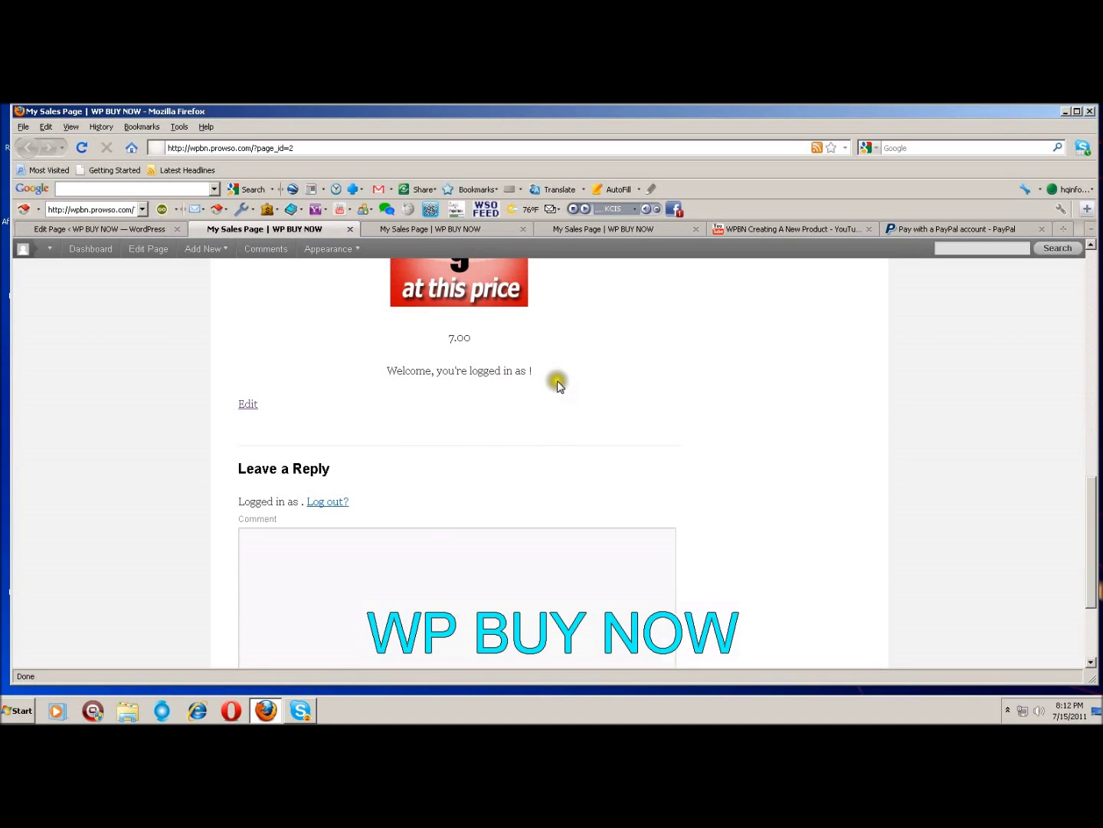
Examine the published sales page's headings, payment buttons, WP BUY NOW link and "Copies Left" image.
scroll(557, 384, up, 3)
scroll(558, 387, up, 3)
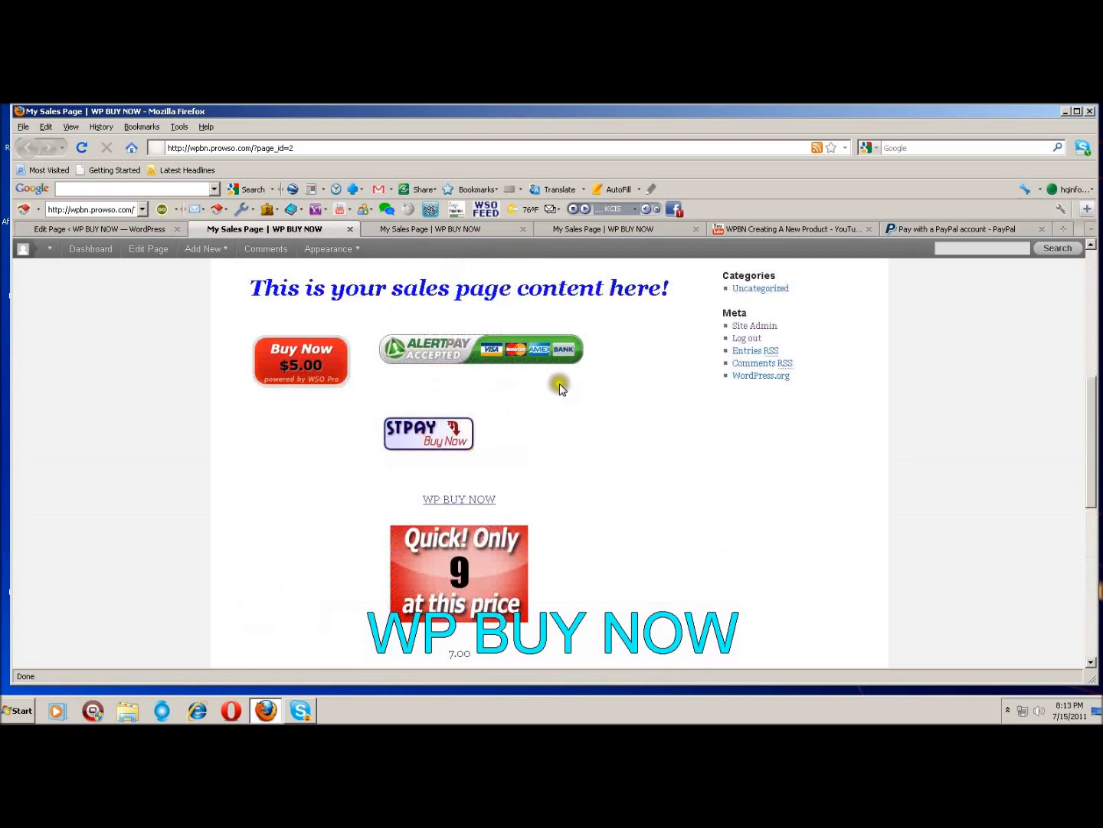
scroll(563, 400, up, 2)
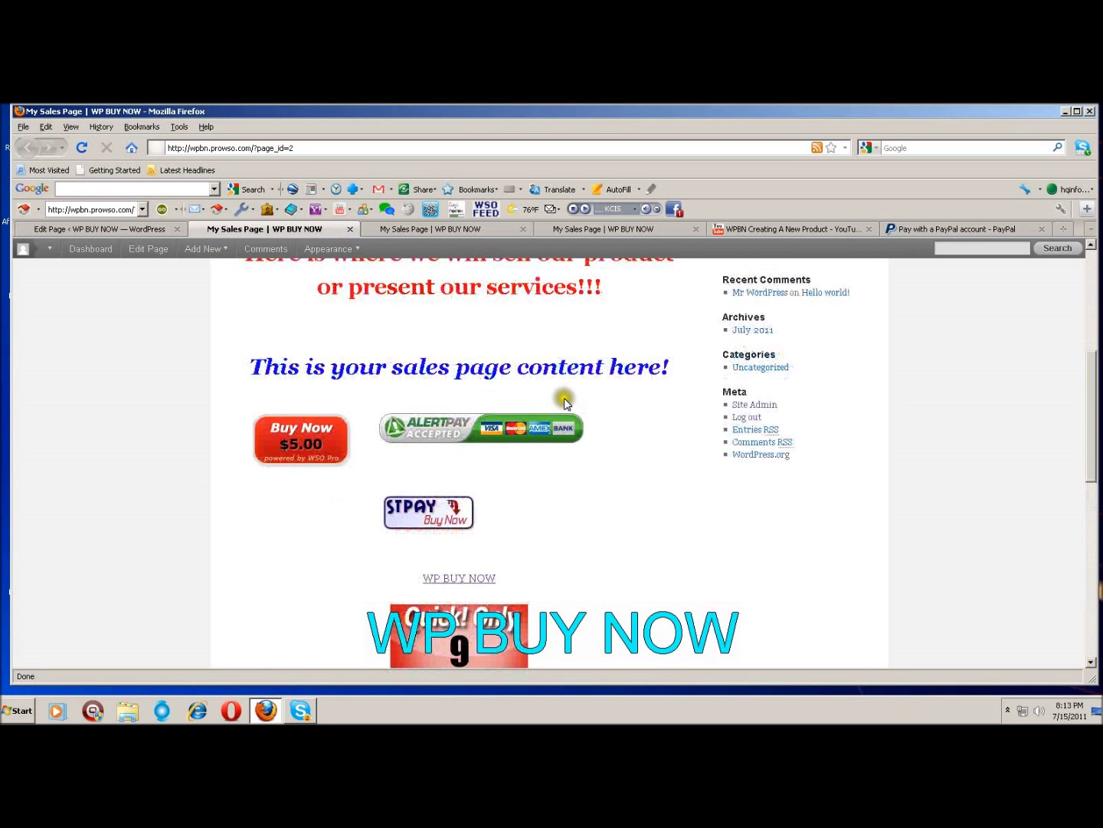
scroll(563, 400, up, 3)
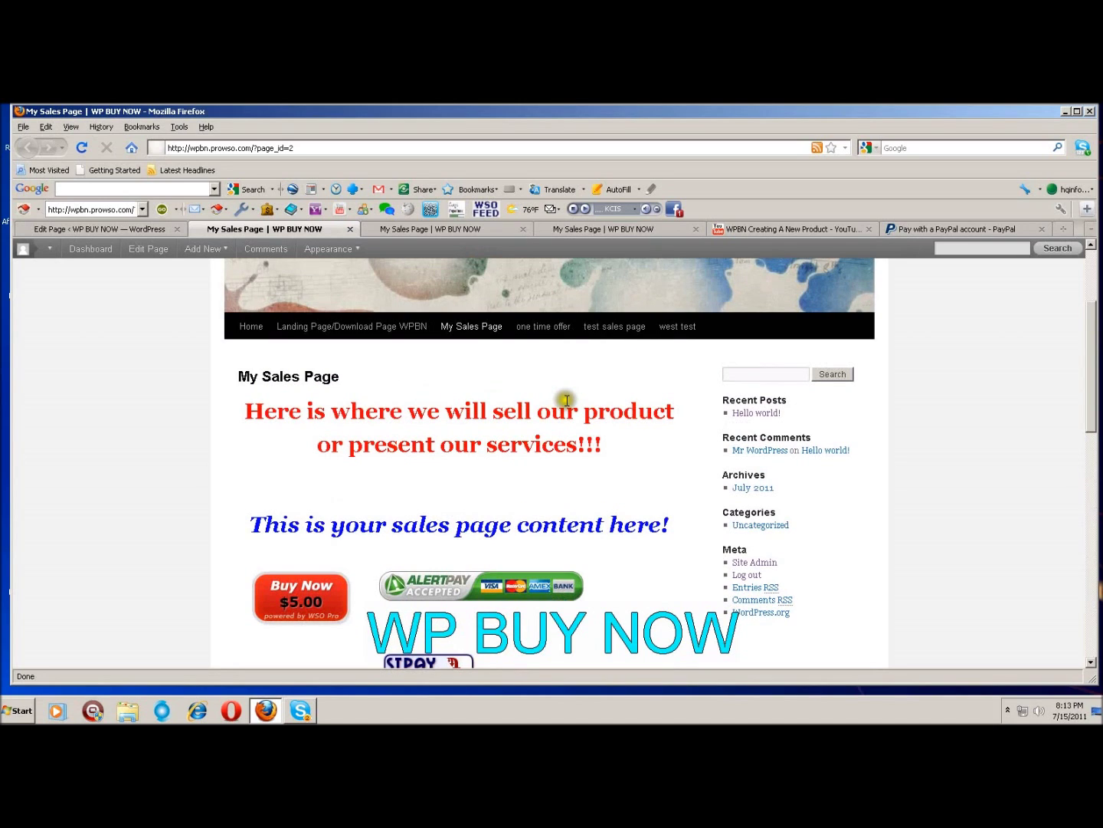
scroll(567, 401, down, 2)
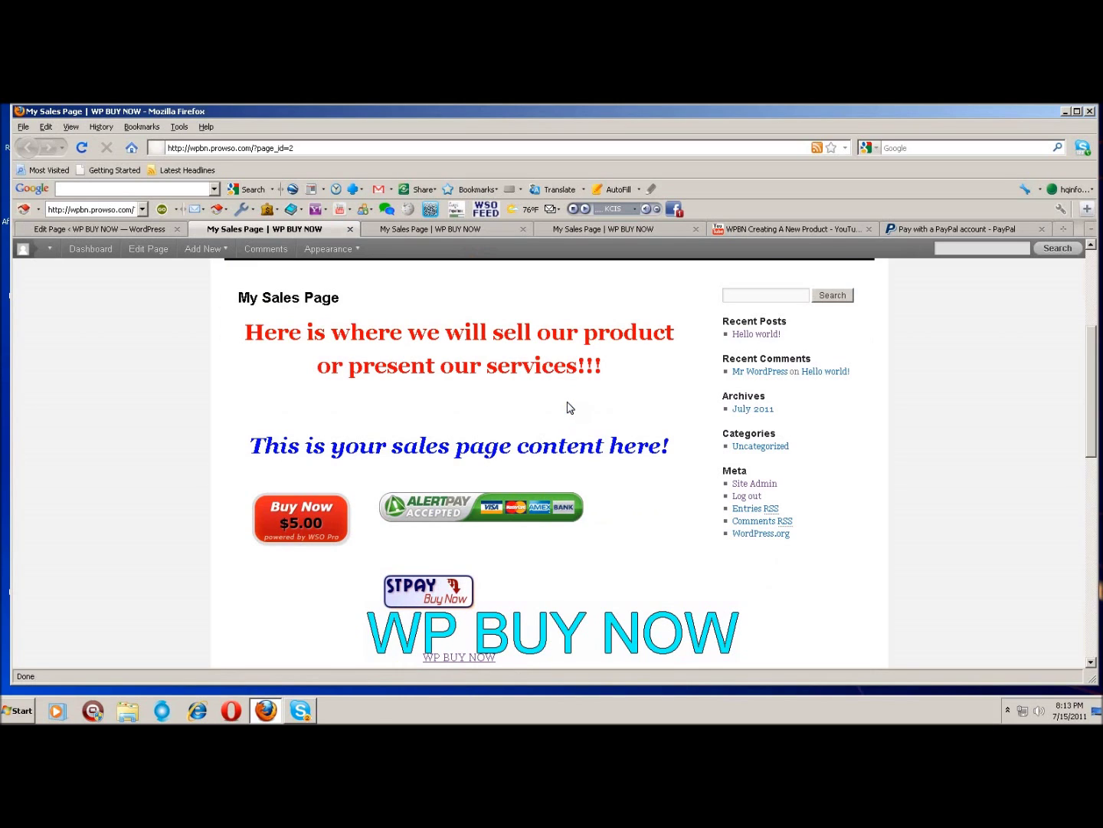
scroll(569, 407, up, 2)
scroll(568, 407, down, 2)
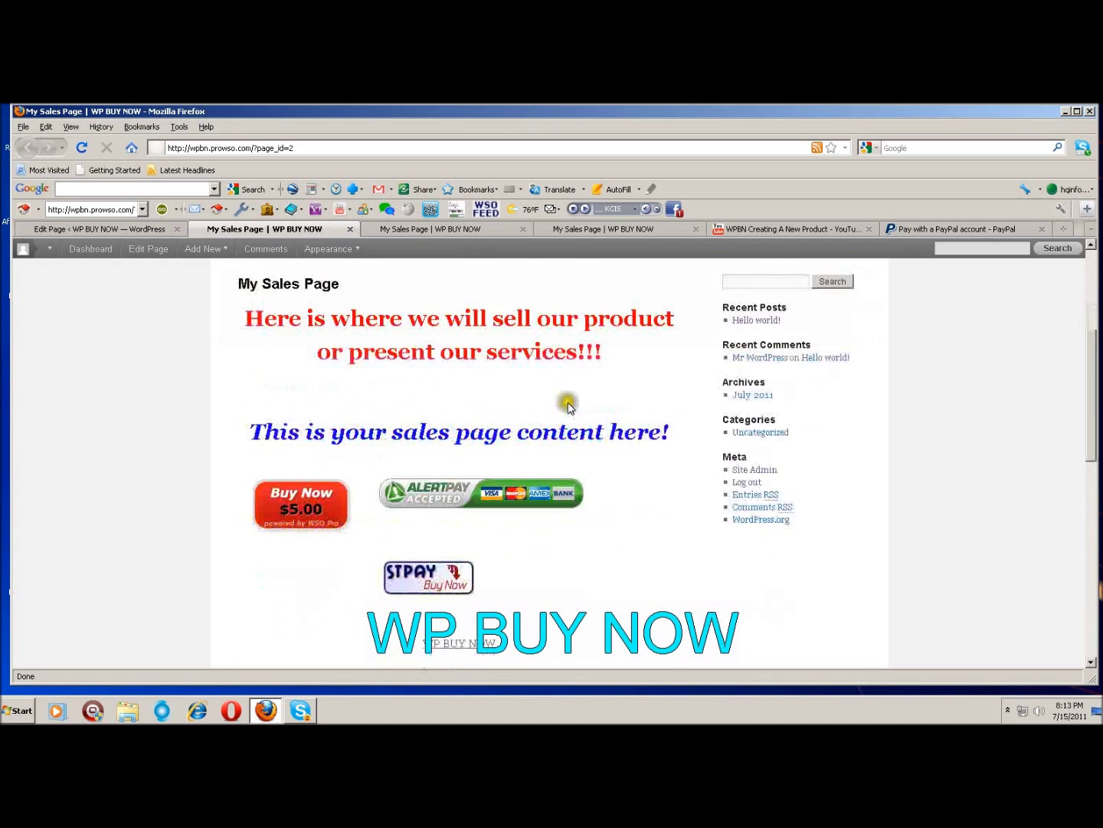
scroll(568, 406, down, 5)
scroll(568, 409, up, 1)
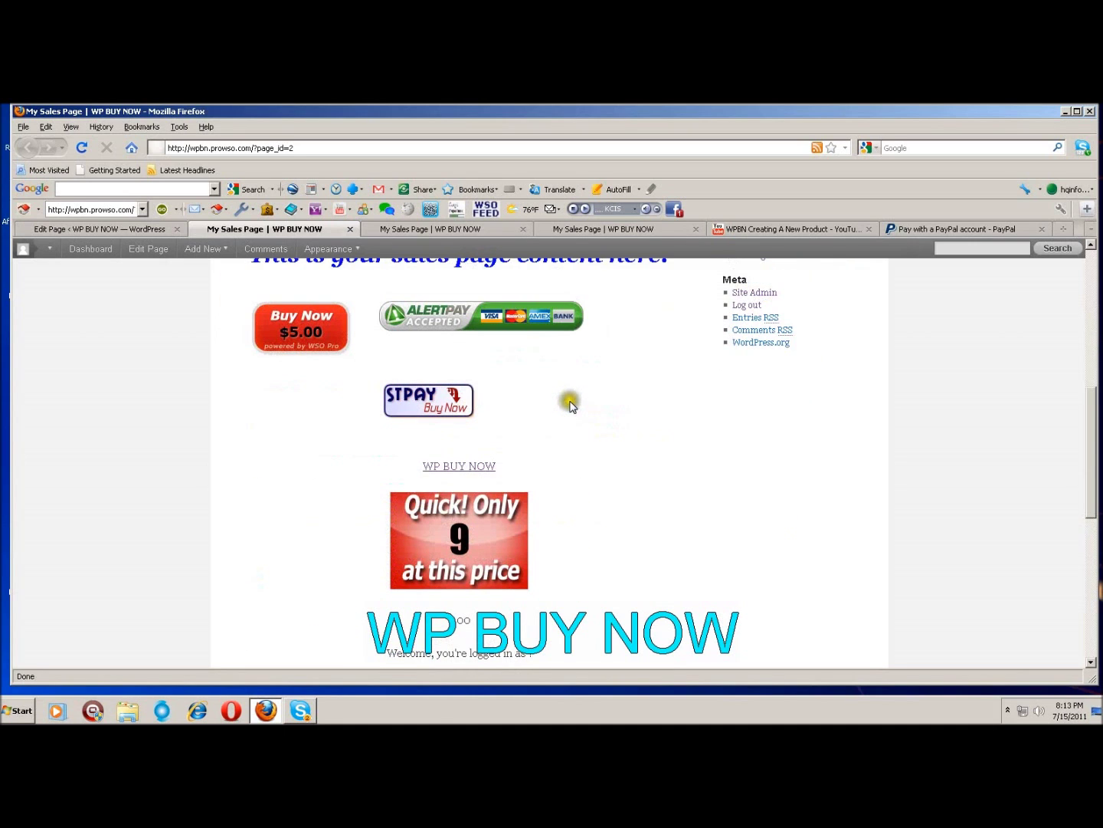
scroll(568, 407, up, 6)
scroll(567, 425, up, 2)
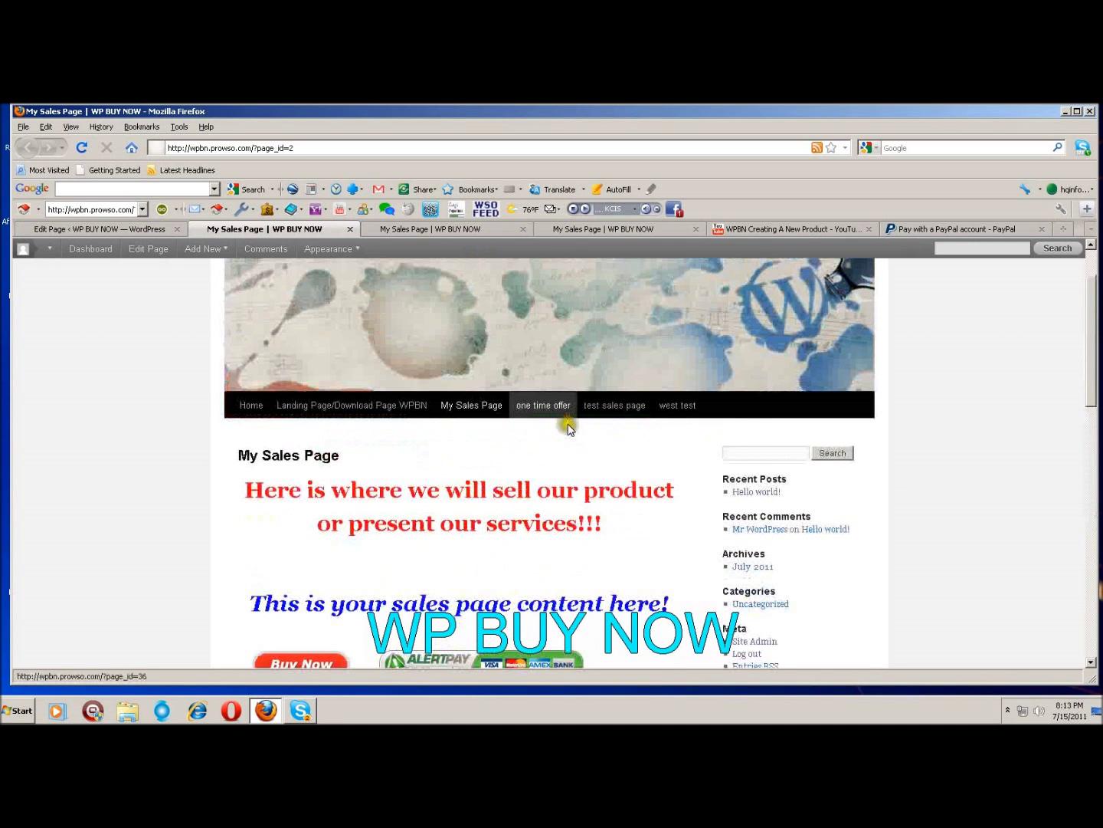
Return to the page editor and start a new line below the wpbuynowloginform shortcode.
click(154, 228)
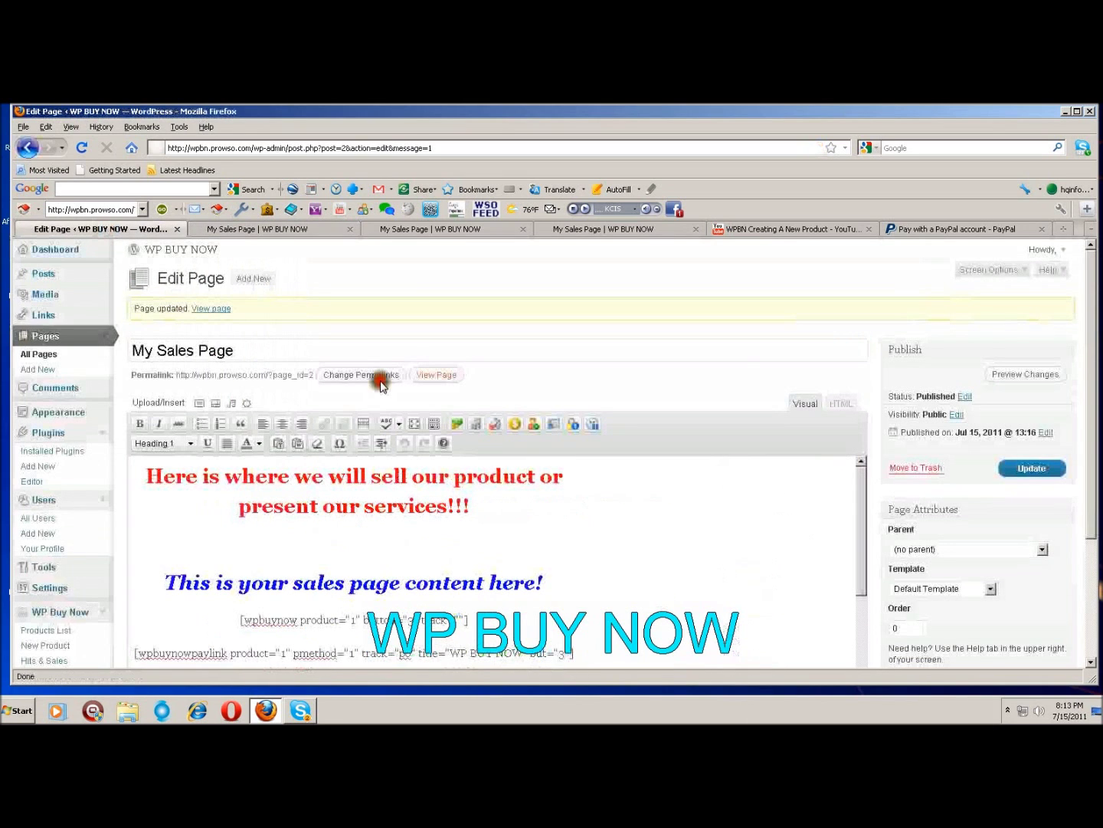
click(573, 426)
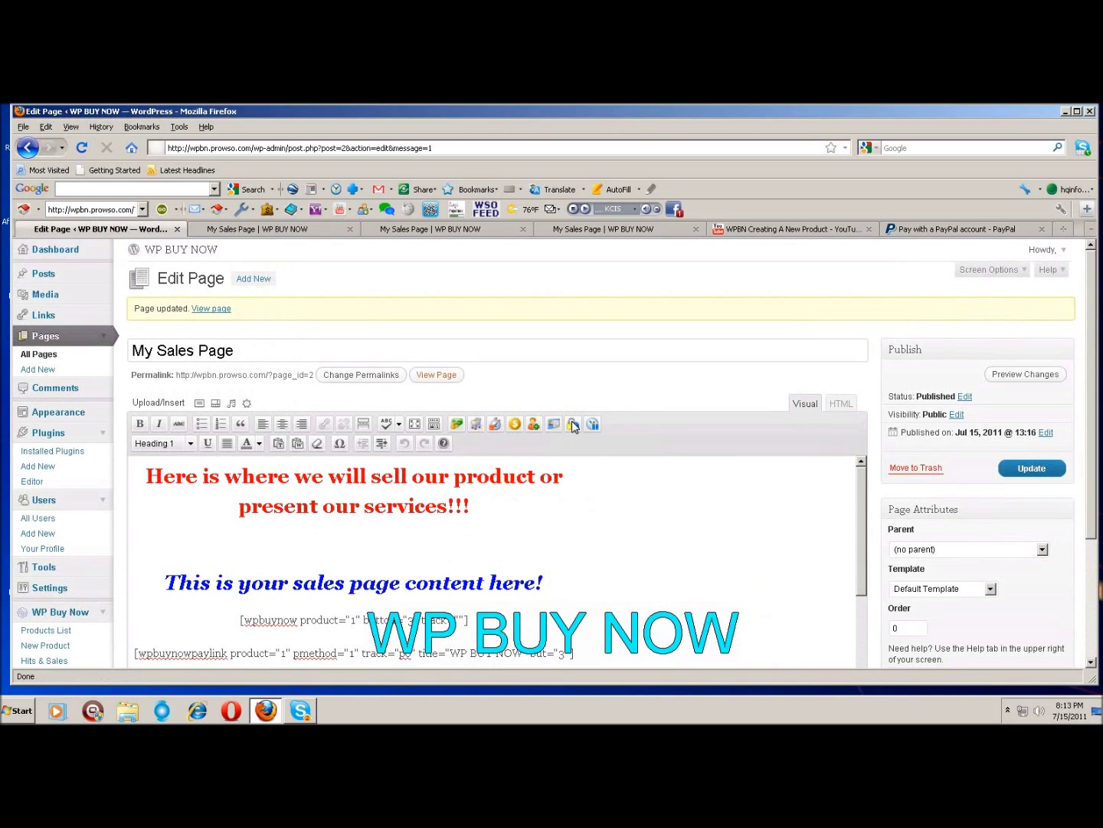
click(816, 513)
scroll(861, 514, down, 4)
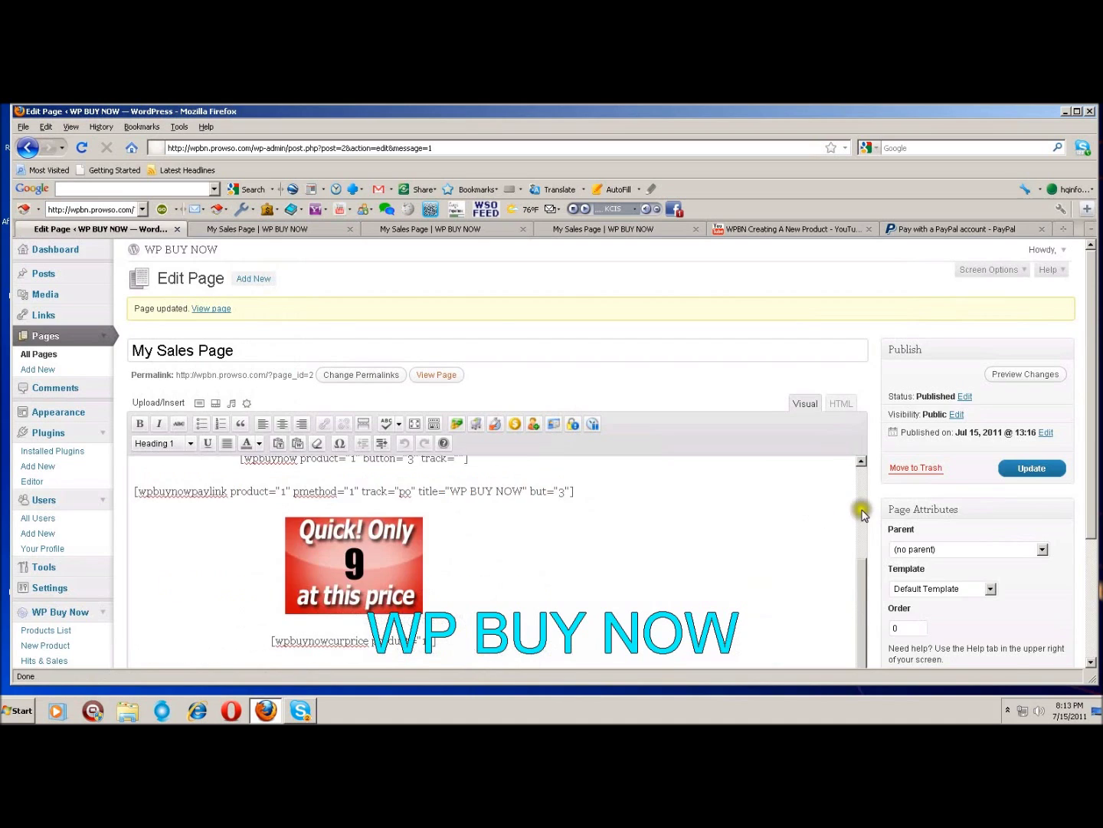
scroll(862, 513, down, 3)
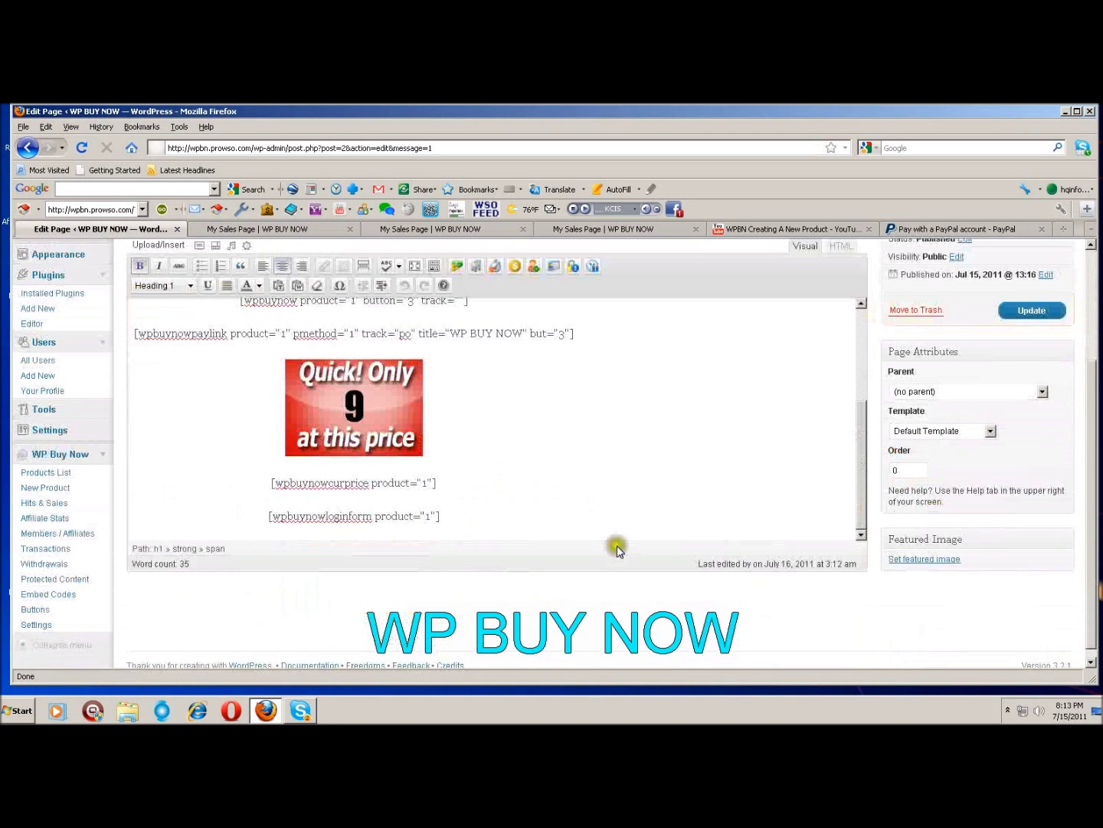
click(460, 516)
key(Return)
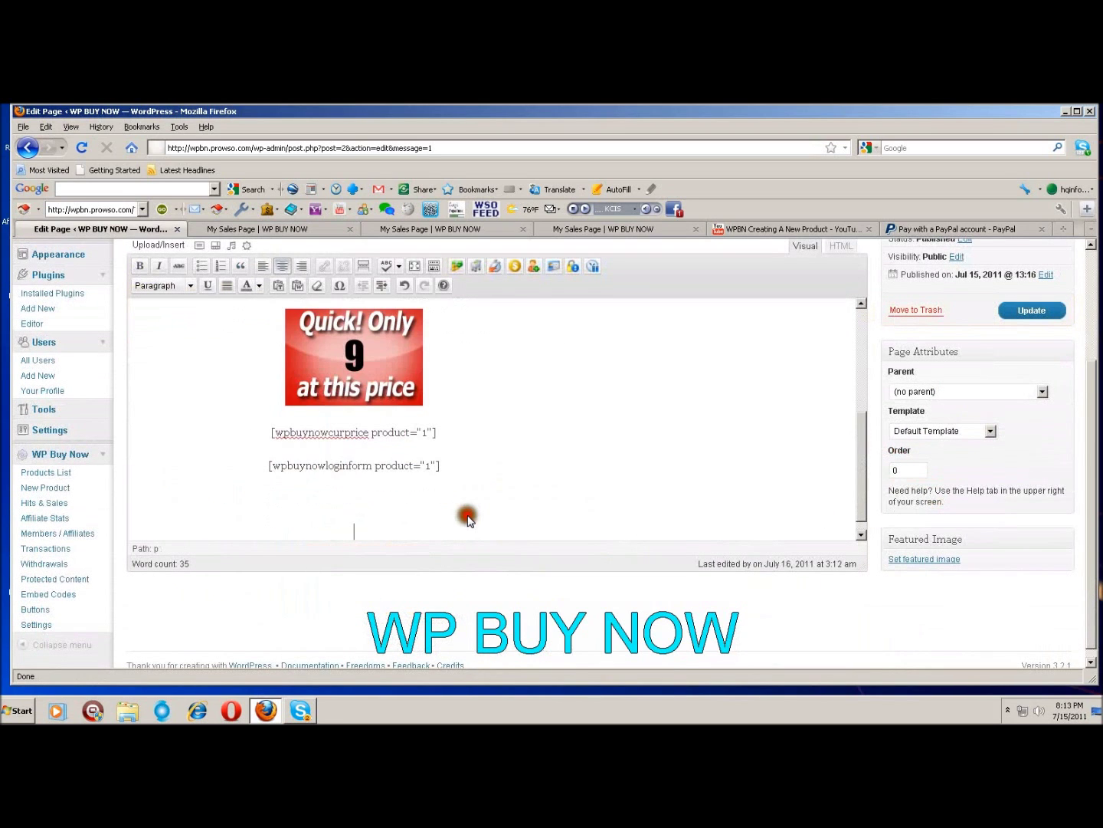
Insert a partial hide block for my new product with the "member only" message enabled on the new line.
scroll(466, 518, up, 2)
scroll(467, 516, up, 3)
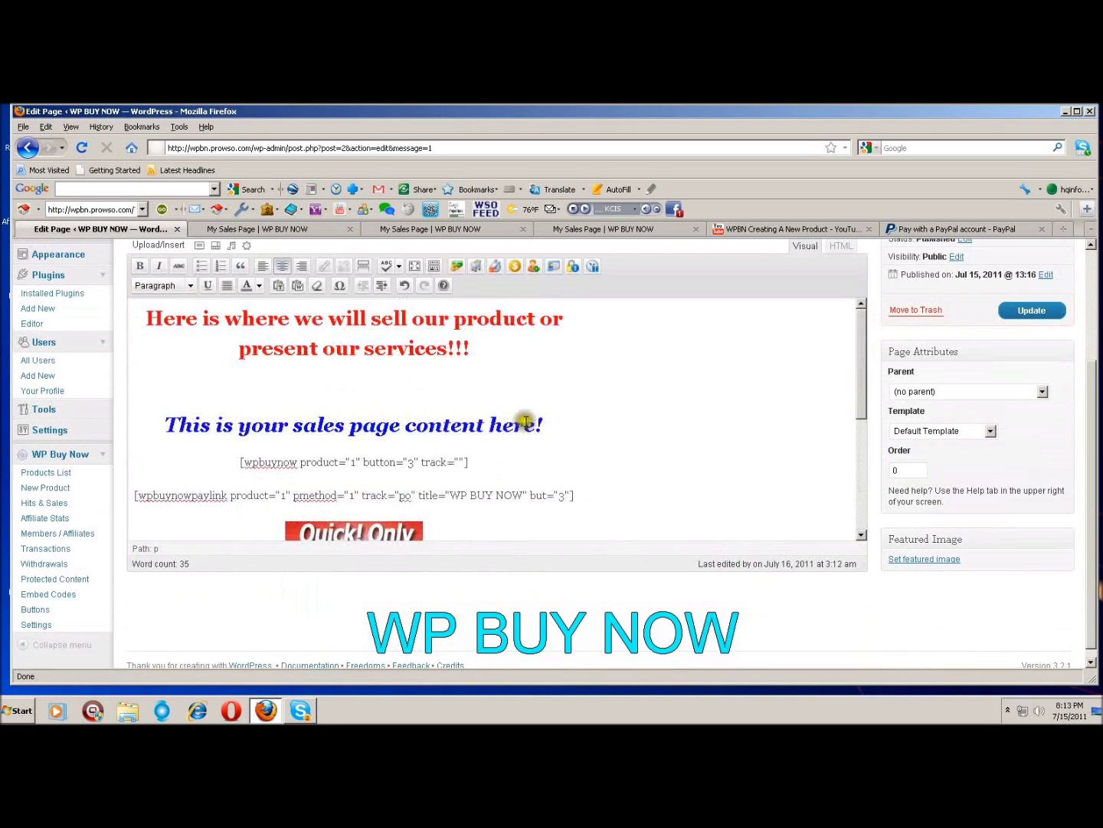
scroll(897, 387, up, 3)
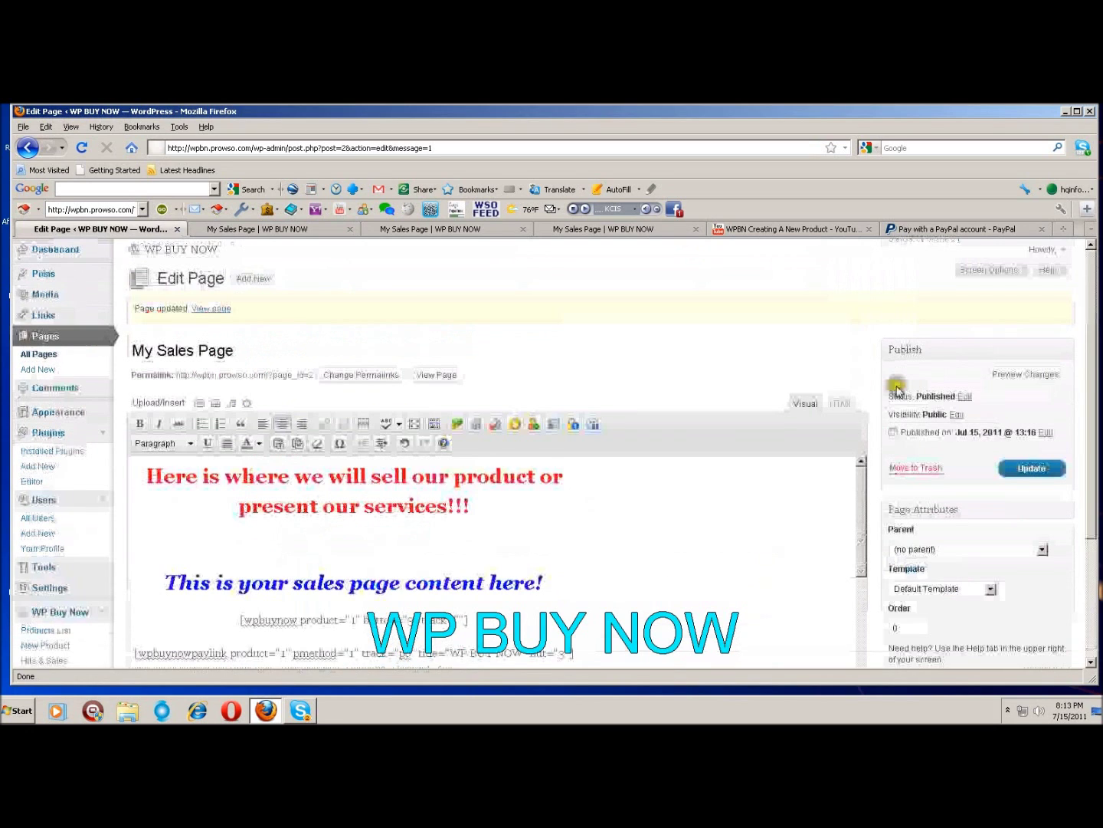
scroll(896, 388, down, 2)
click(575, 345)
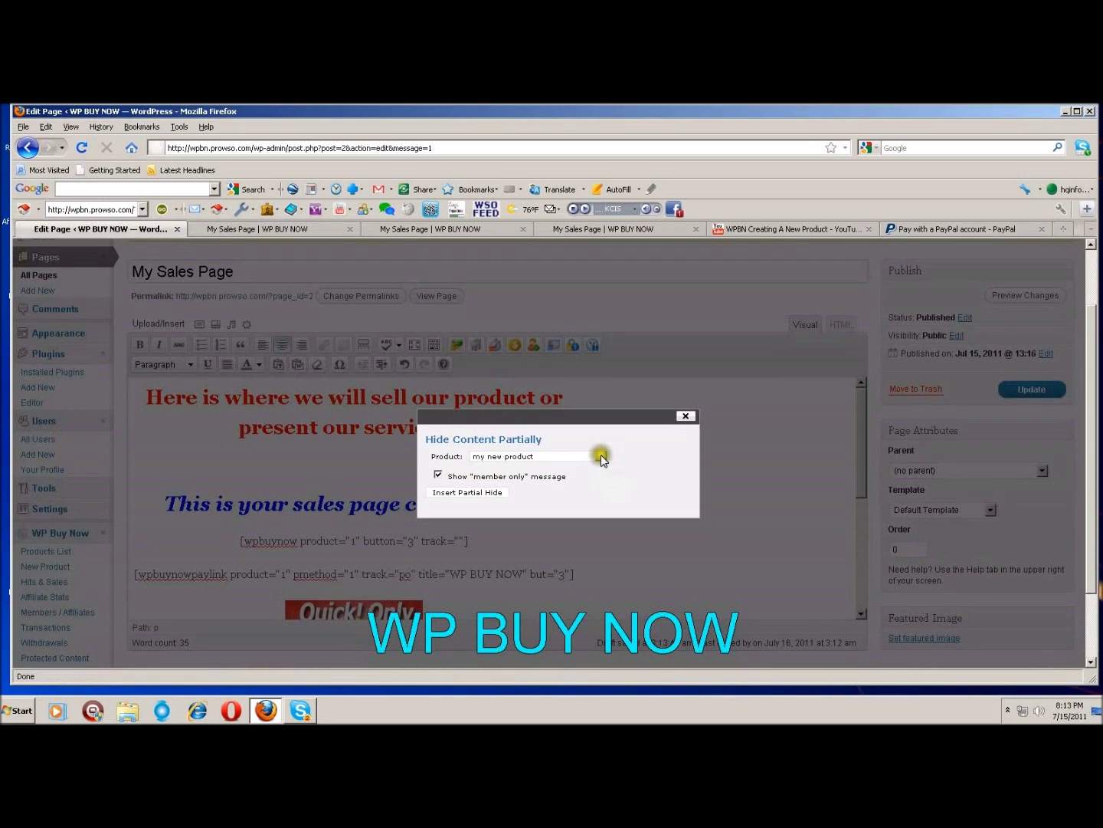
click(602, 459)
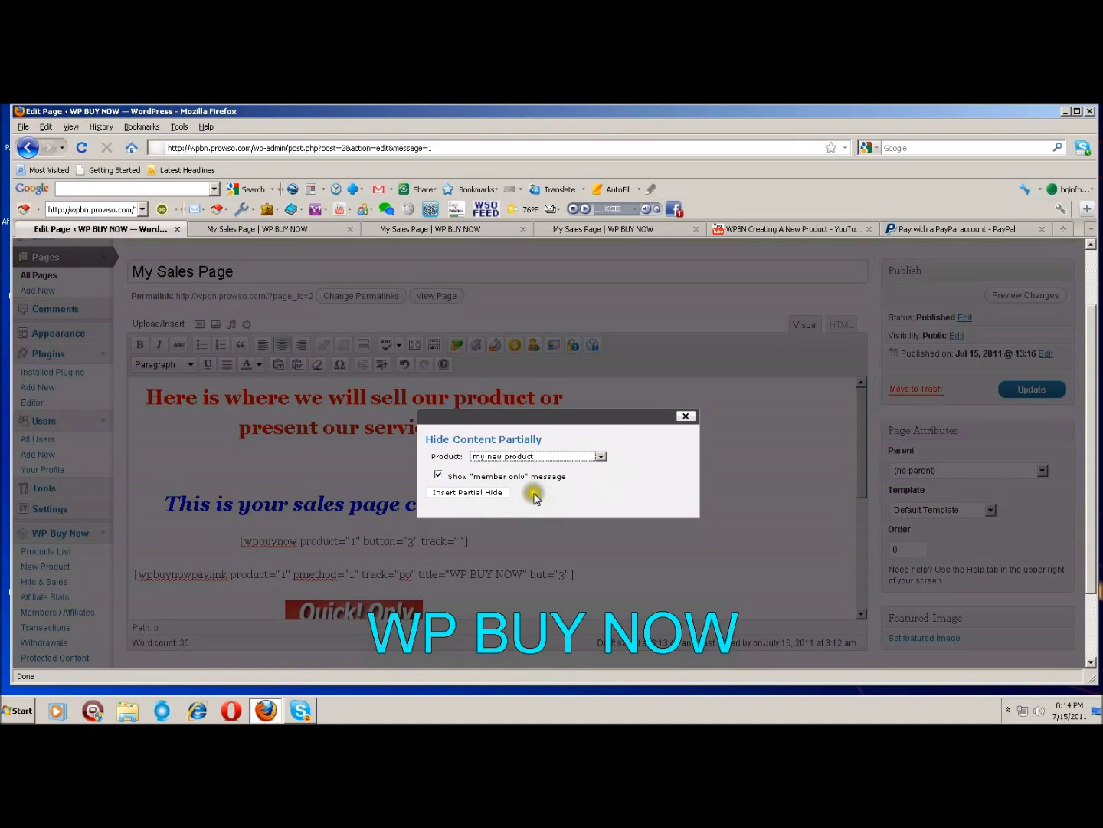
click(484, 494)
click(483, 494)
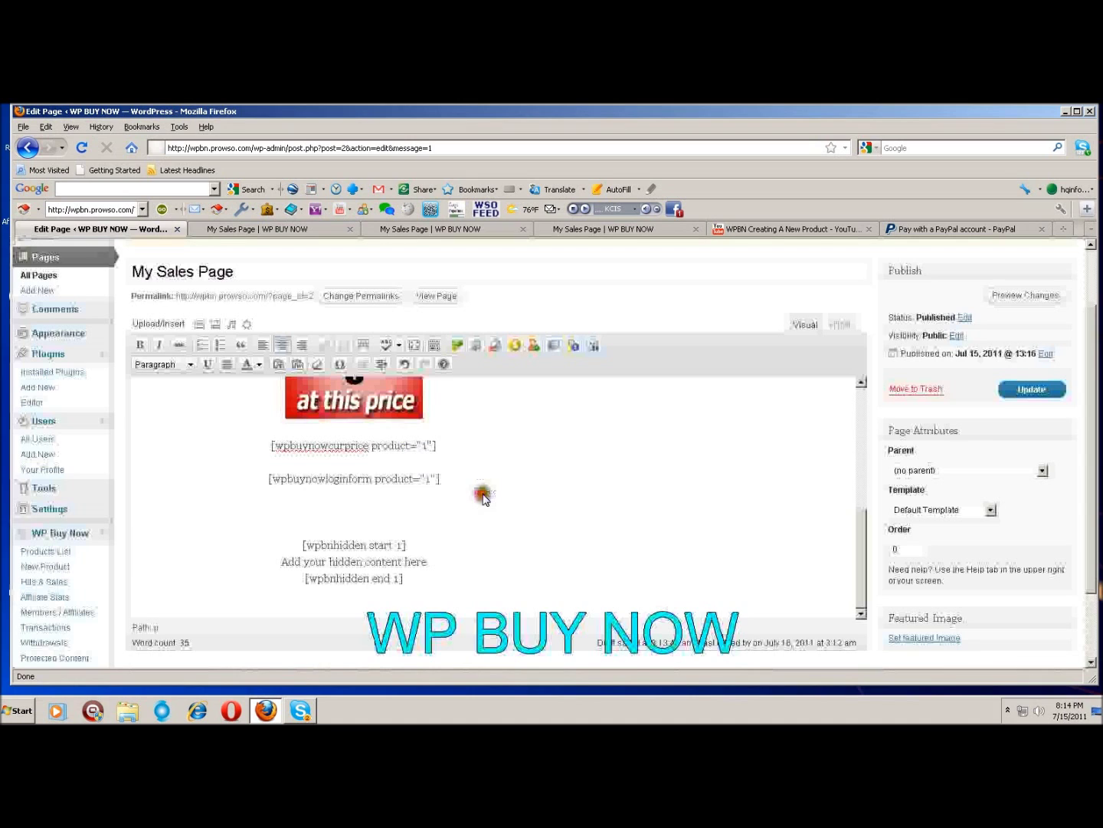
scroll(506, 497, down, 2)
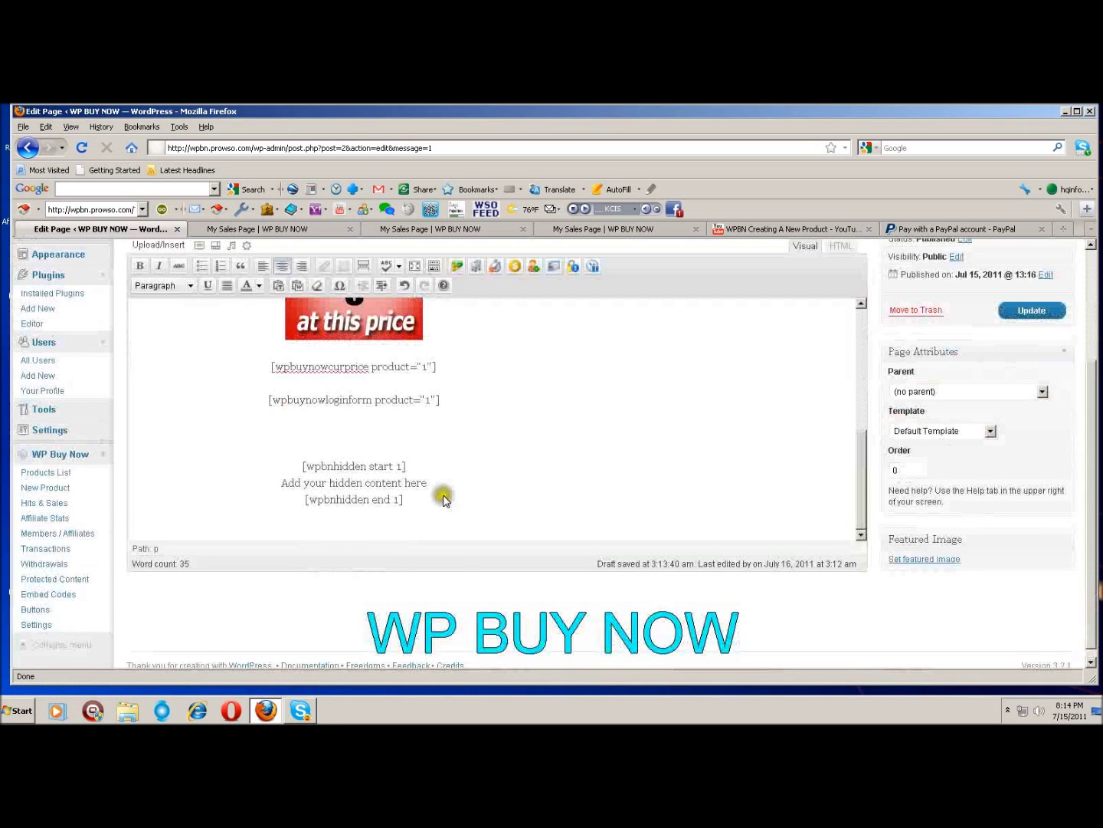
Update My Sales Page with the hidden content block and try to view the published page.
click(1031, 310)
click(1019, 311)
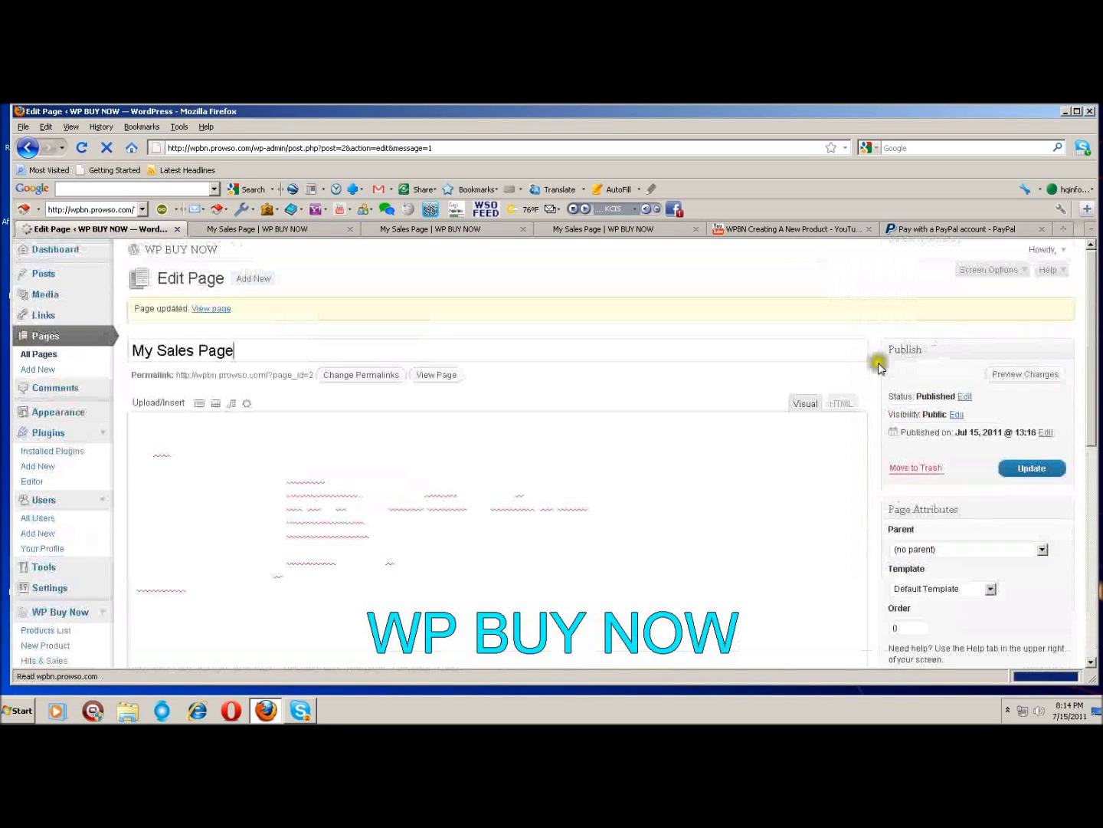
click(447, 375)
click(433, 381)
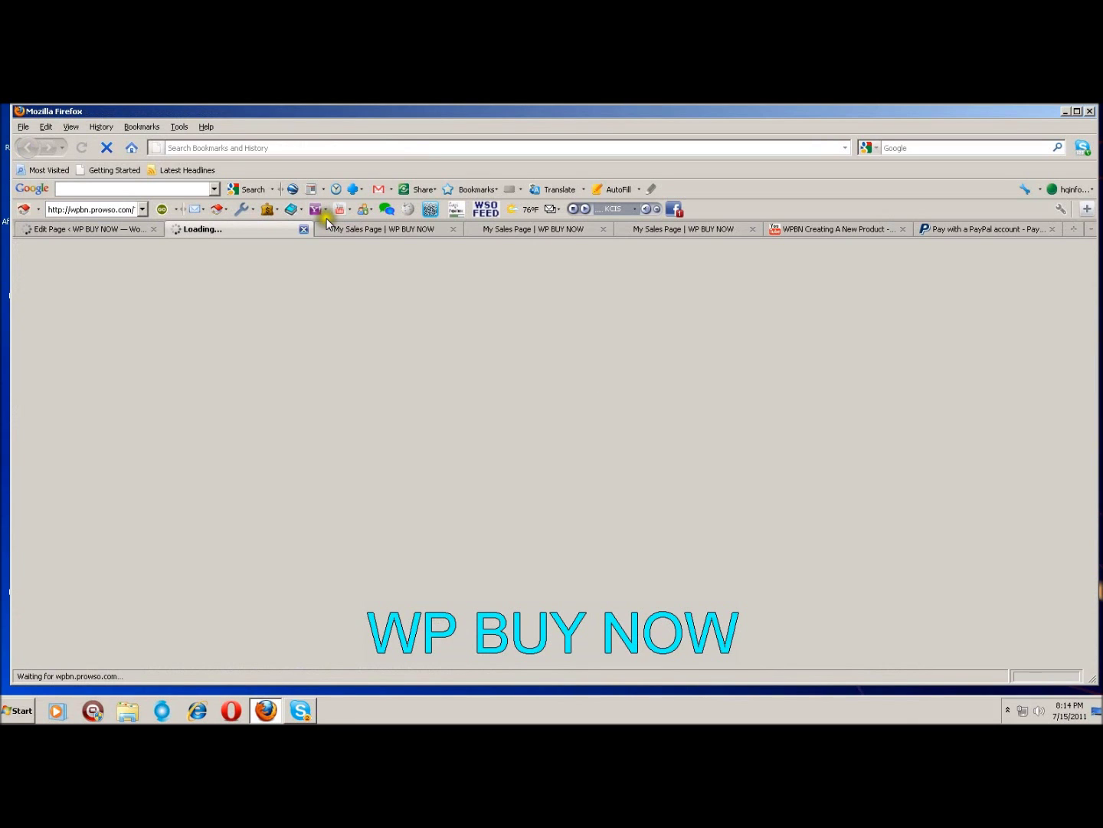
click(303, 228)
click(331, 360)
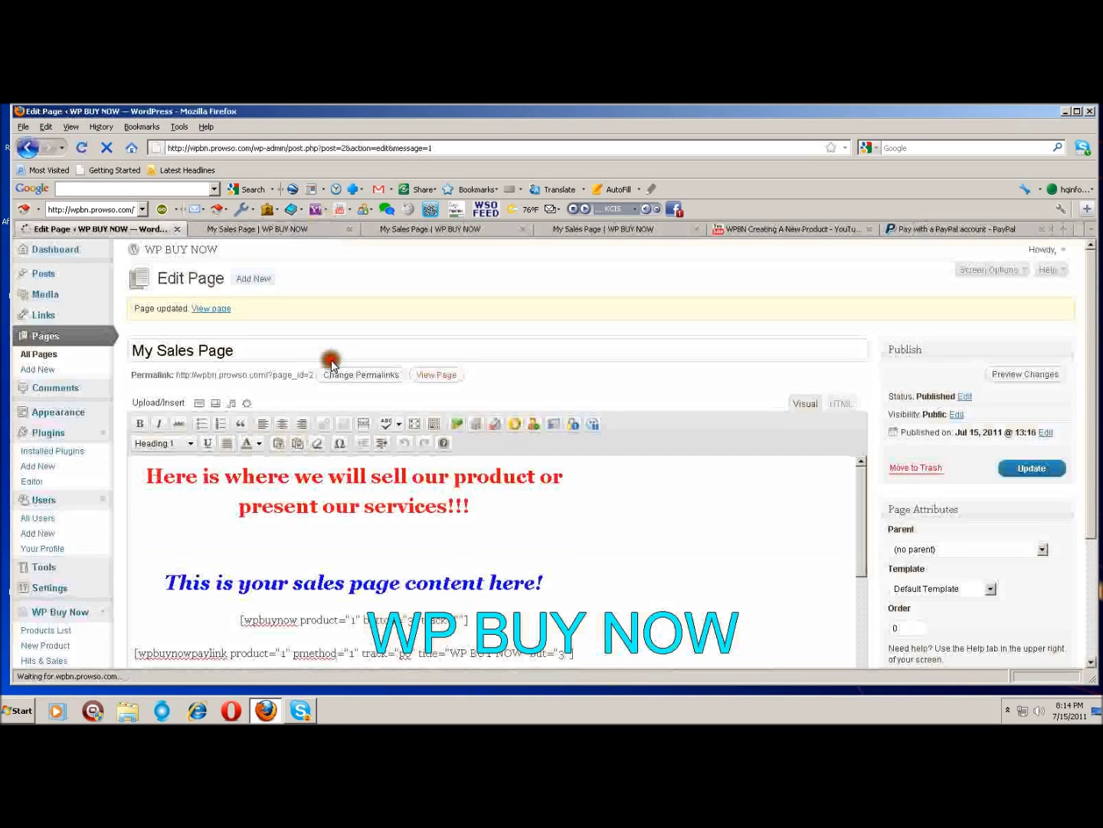
Copy My Sales Page's permalink and open a new browser tab.
triple_click(287, 374)
key(ctrl+c)
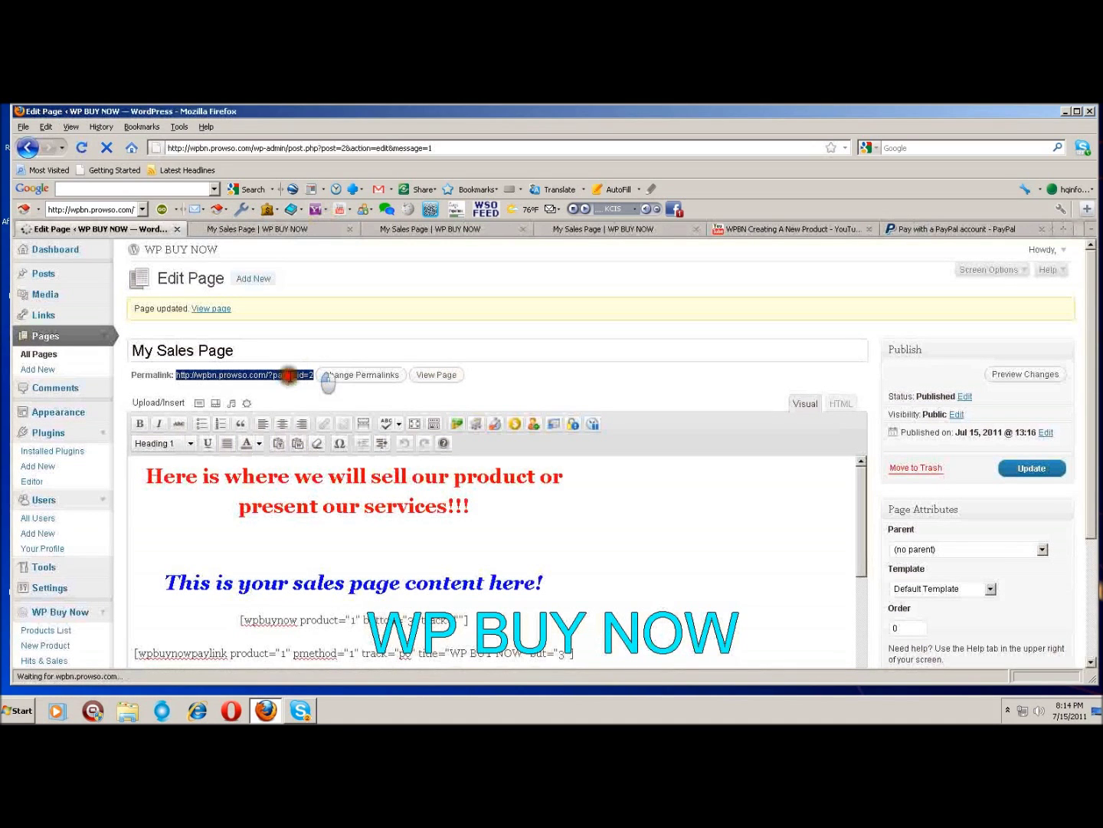
right_click(184, 378)
click(236, 383)
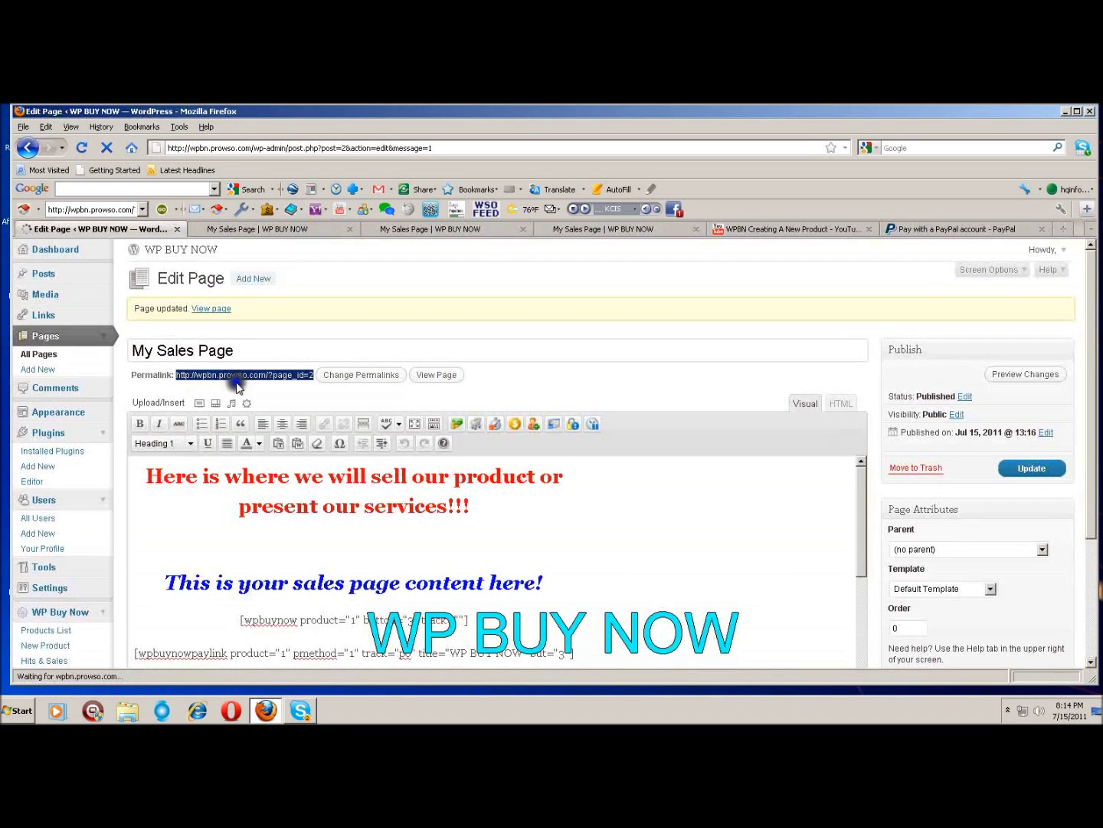
click(753, 223)
key(ctrl+t)
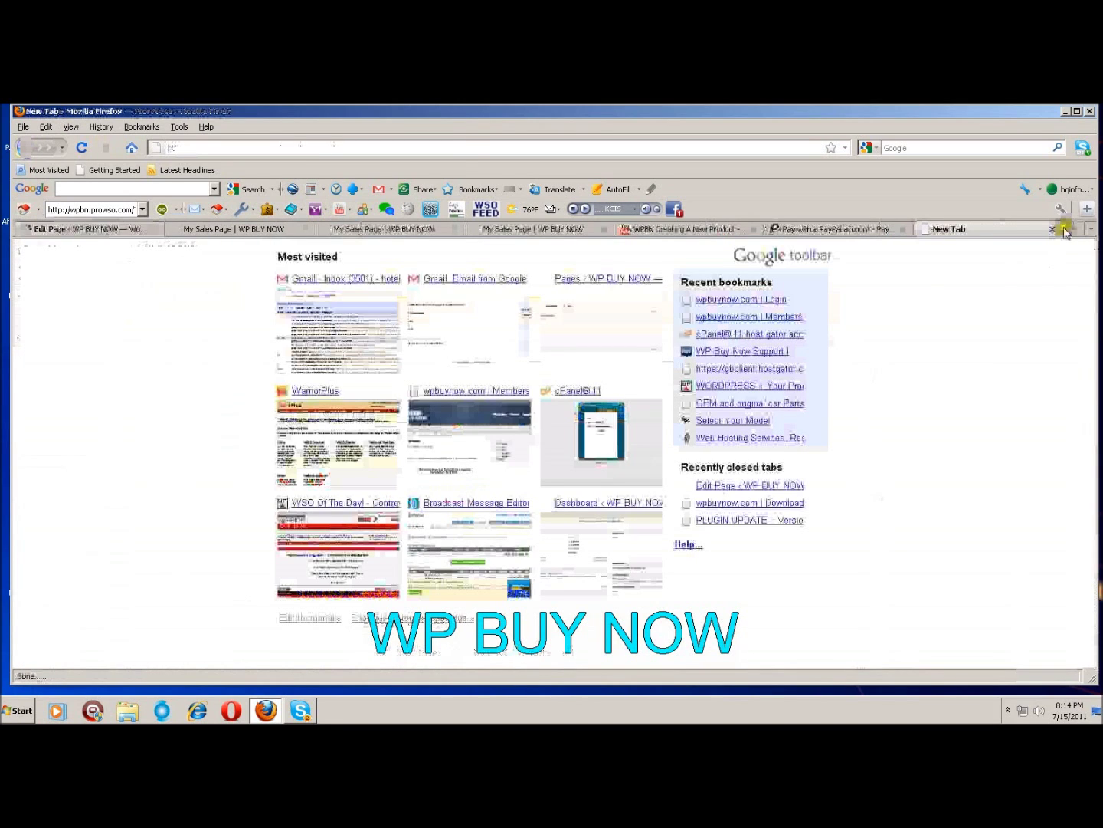
Load the copied permalink in the new tab and check the hidden content area below the price.
click(459, 148)
right_click(459, 148)
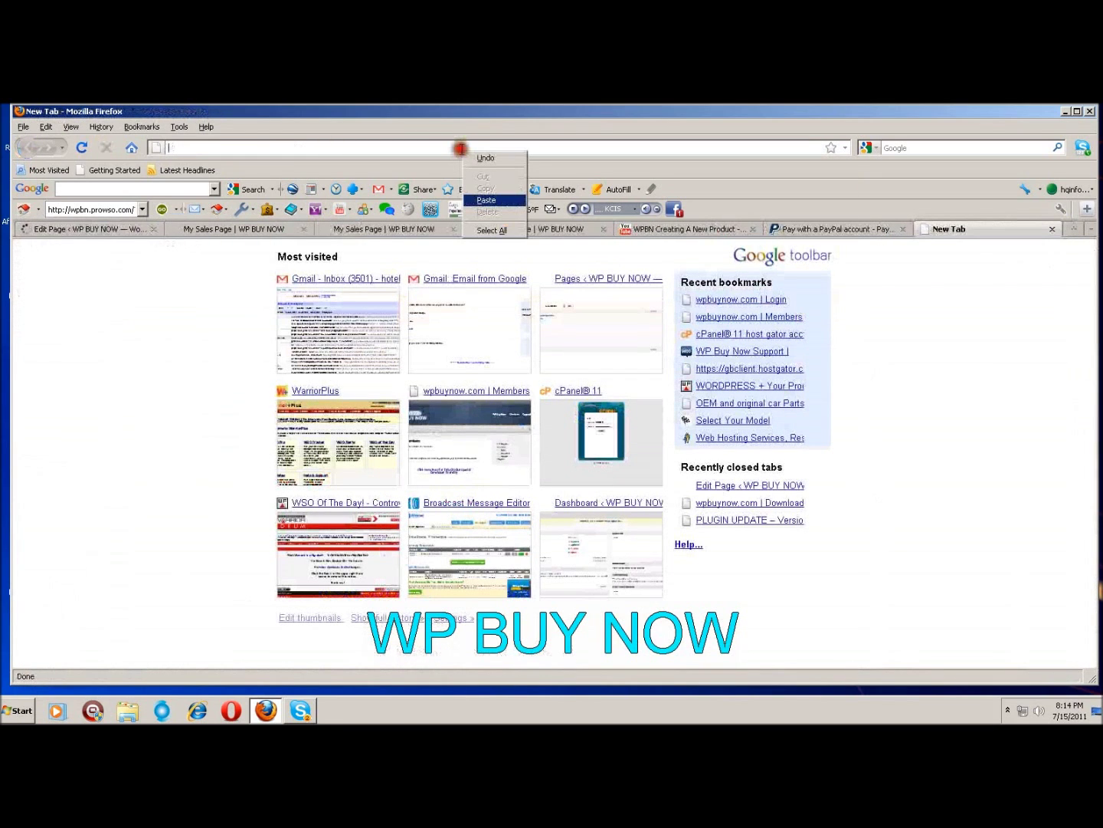
click(485, 202)
click(764, 160)
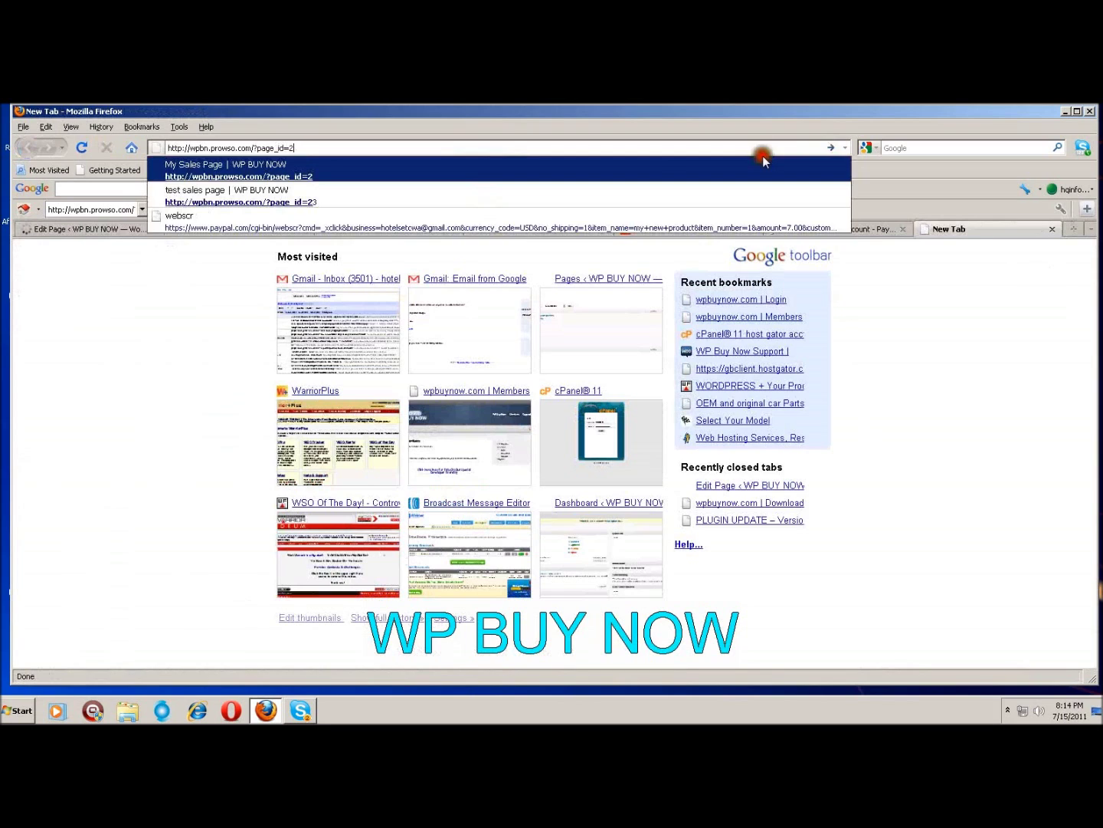
click(930, 295)
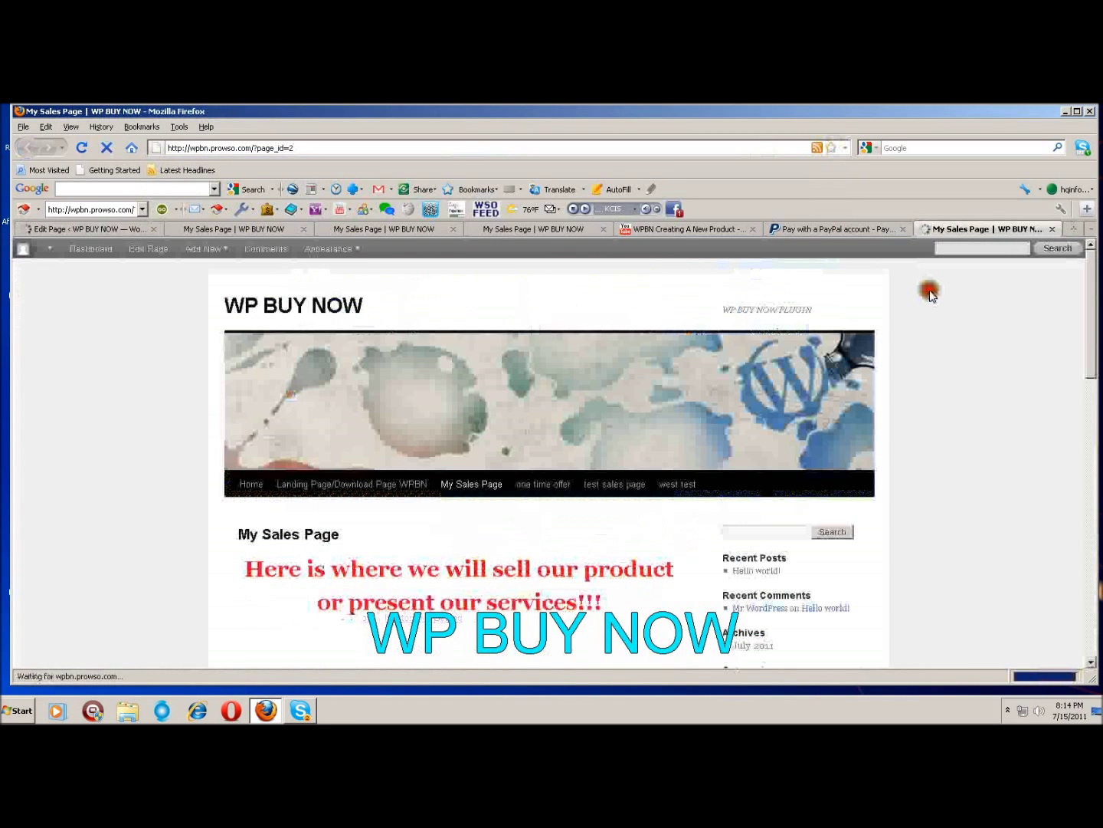
scroll(915, 322, down, 7)
scroll(915, 322, down, 7)
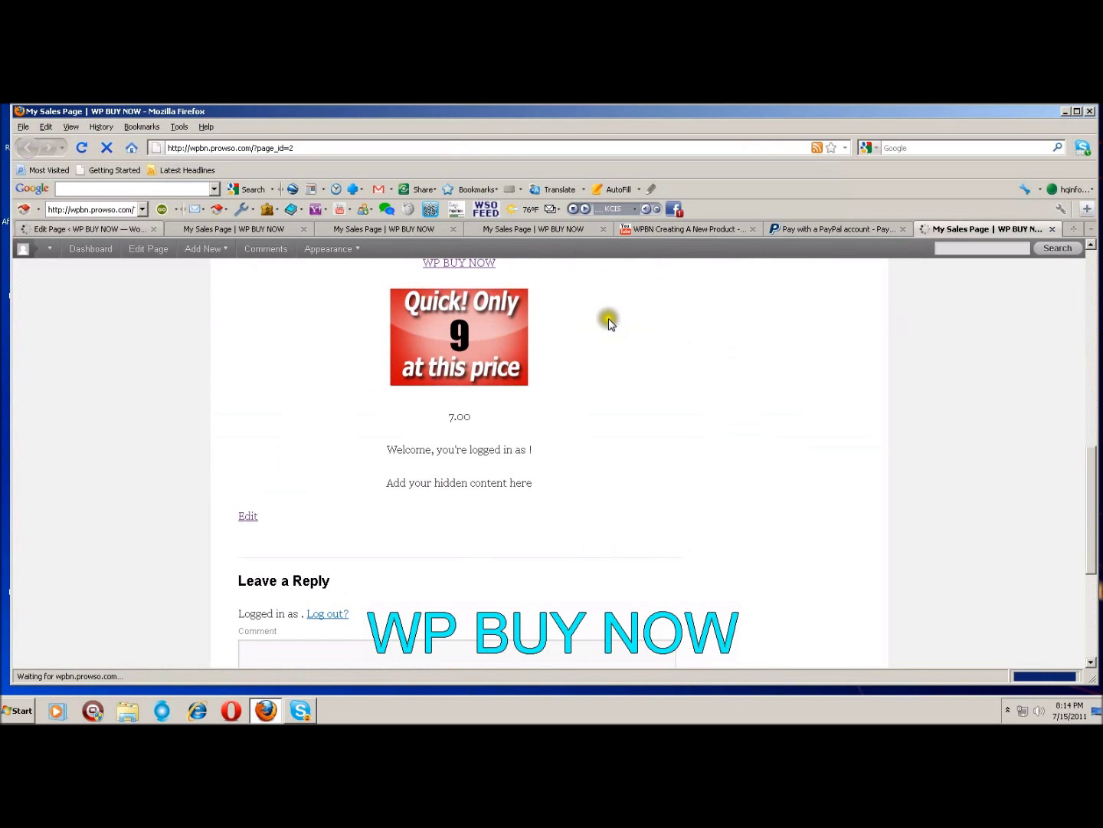
Return to the page editor and select "Add your hidden content here" between the wpbnhidden tags.
click(90, 226)
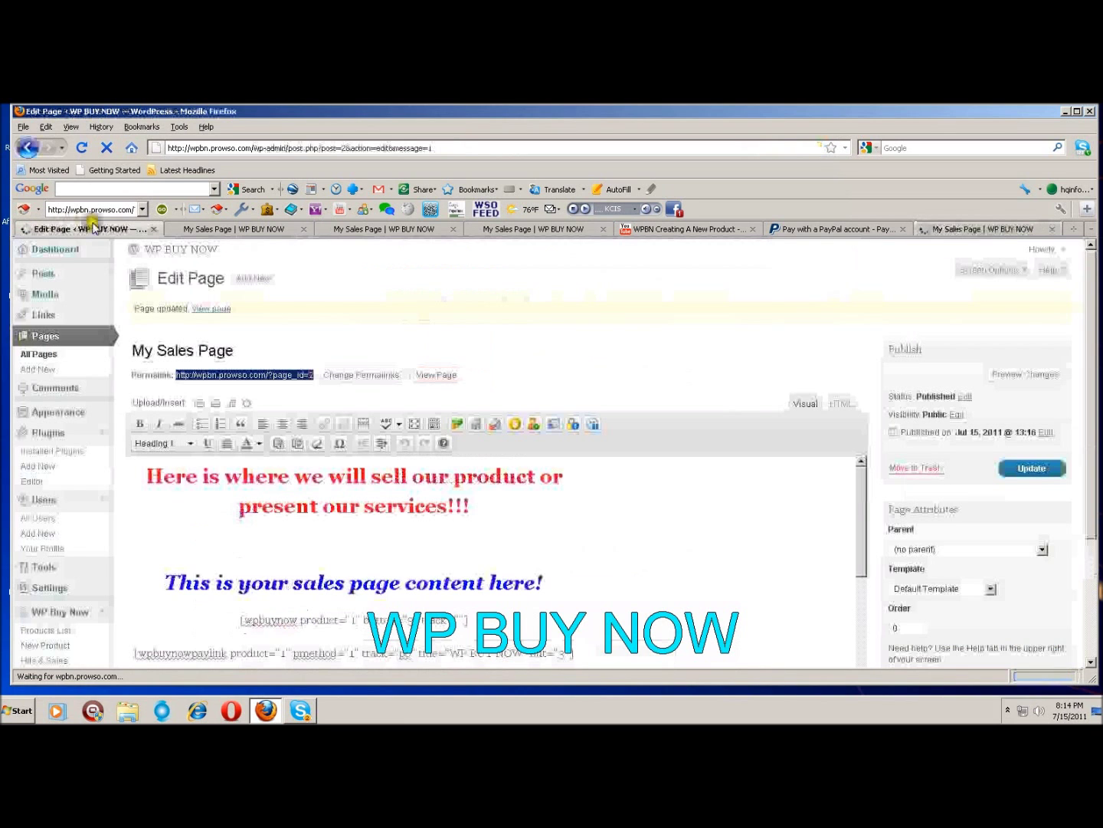
scroll(469, 434, down, 1)
scroll(469, 434, down, 3)
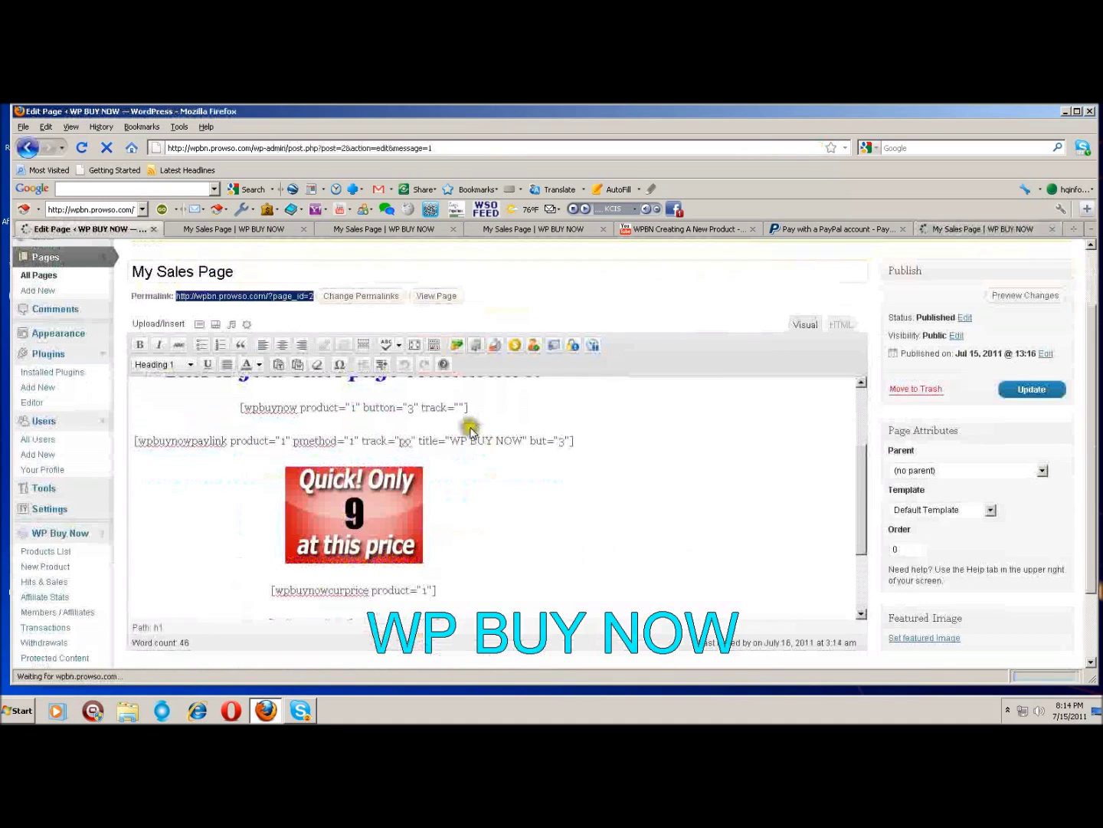
scroll(475, 431, down, 2)
scroll(483, 433, down, 1)
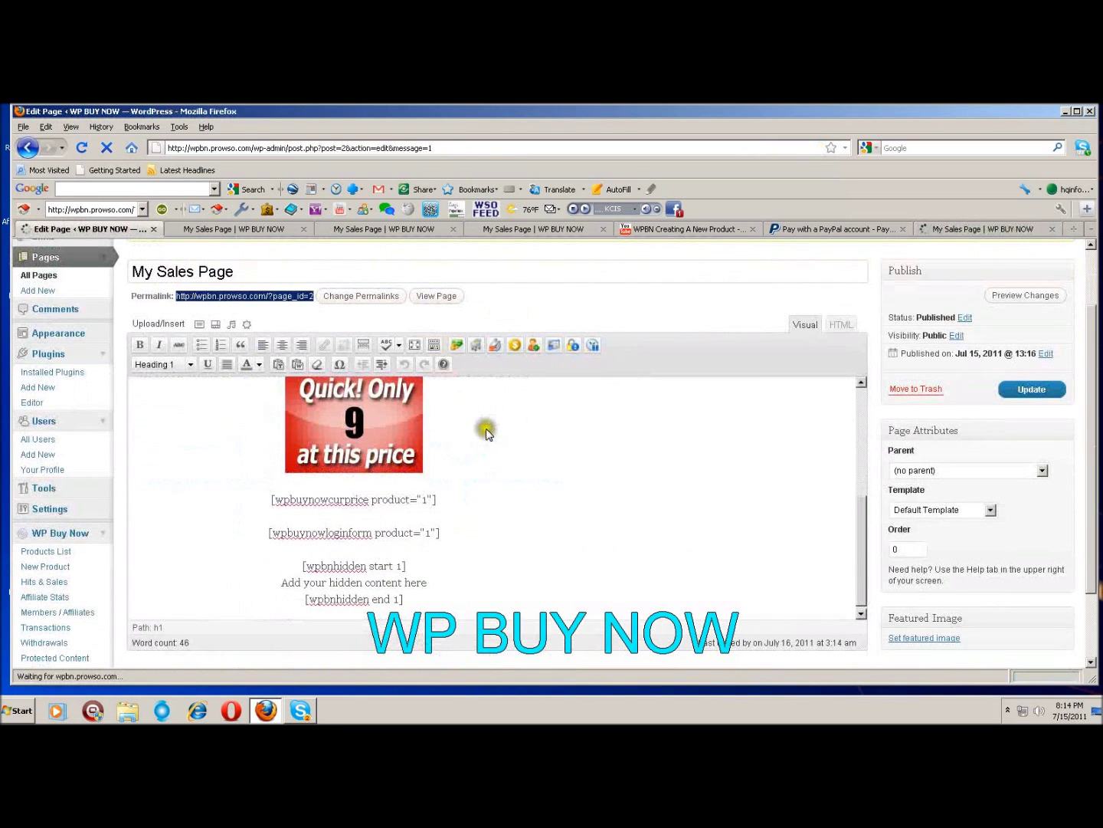
drag(369, 577, 431, 577)
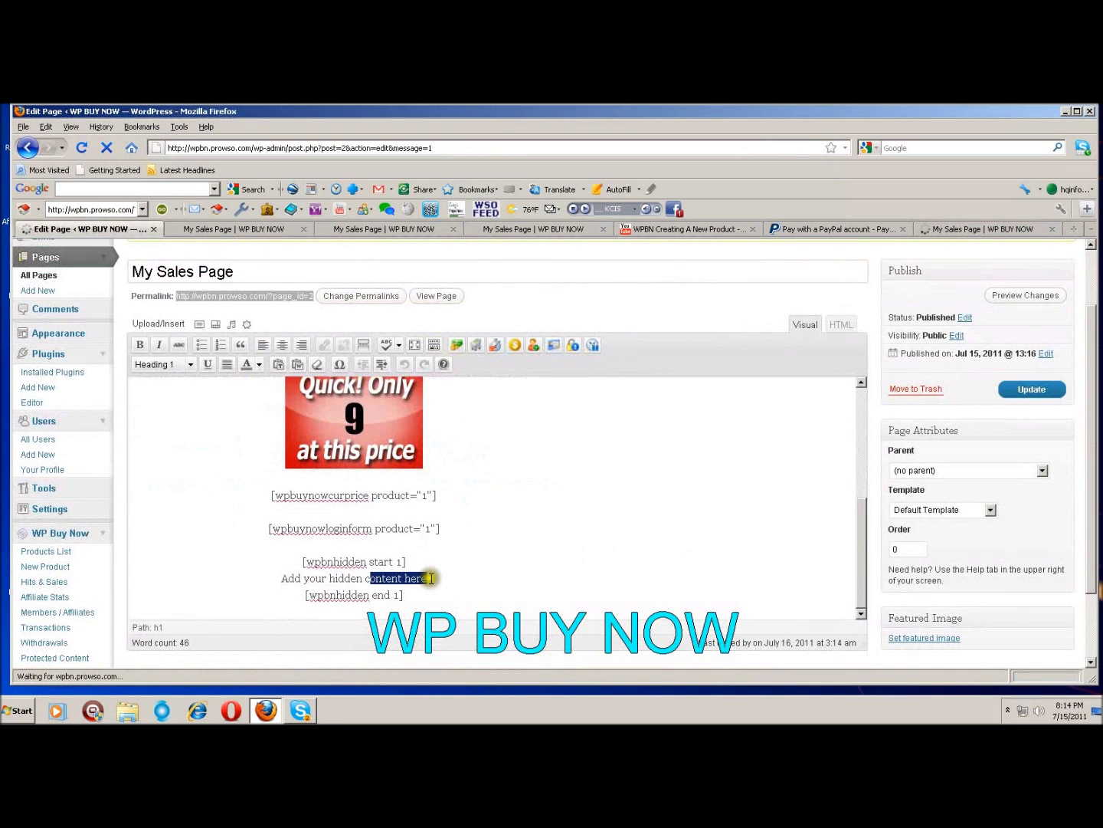
triple_click(351, 582)
click(272, 581)
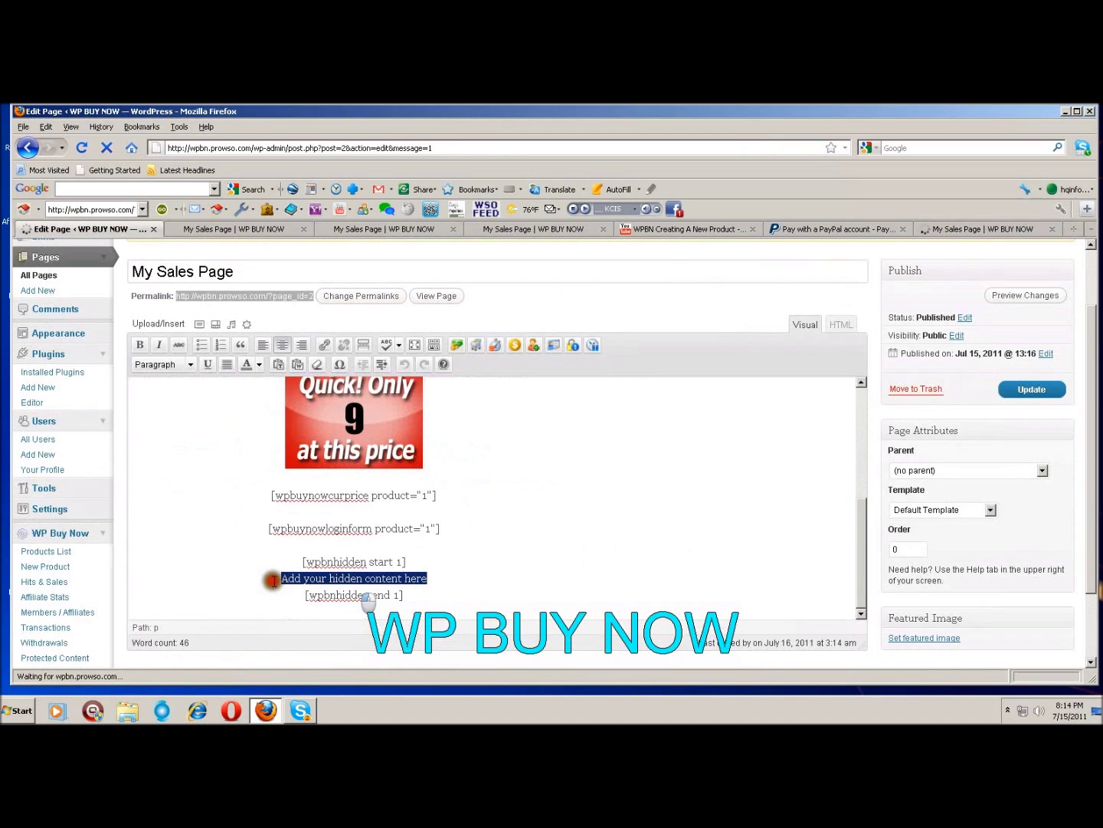
click(455, 588)
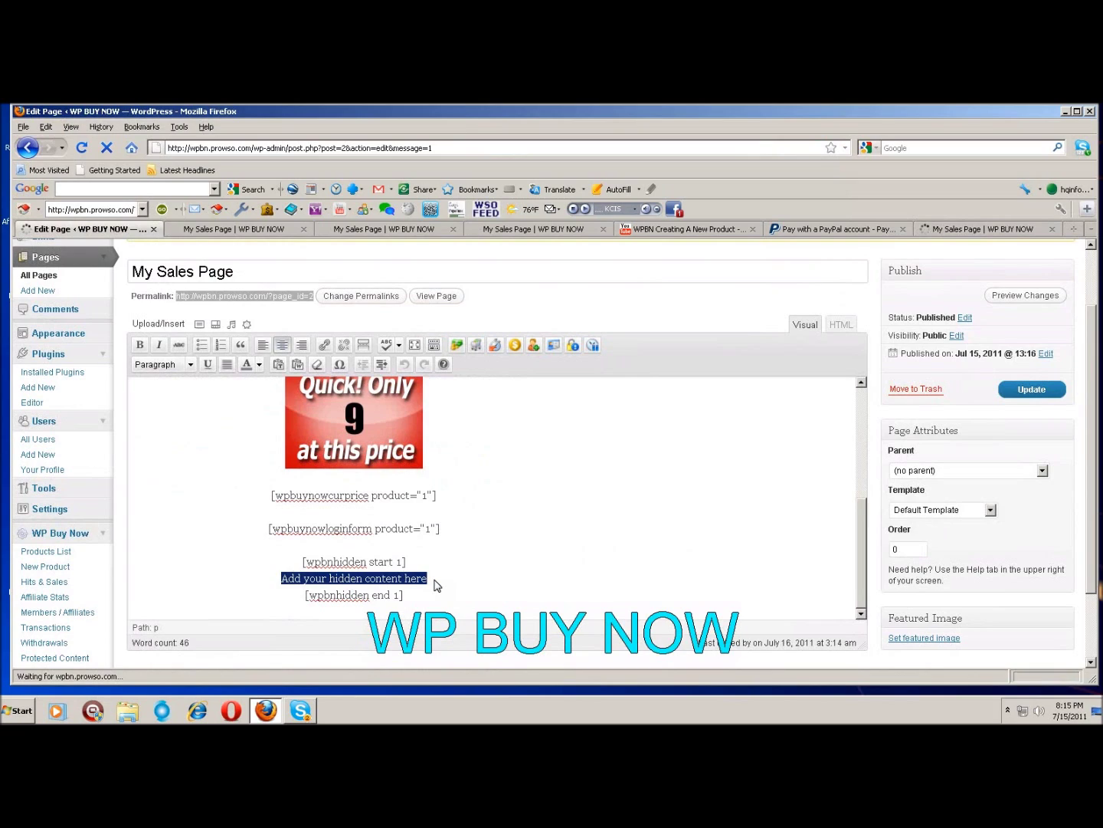
click(436, 584)
click(825, 450)
click(477, 587)
click(582, 436)
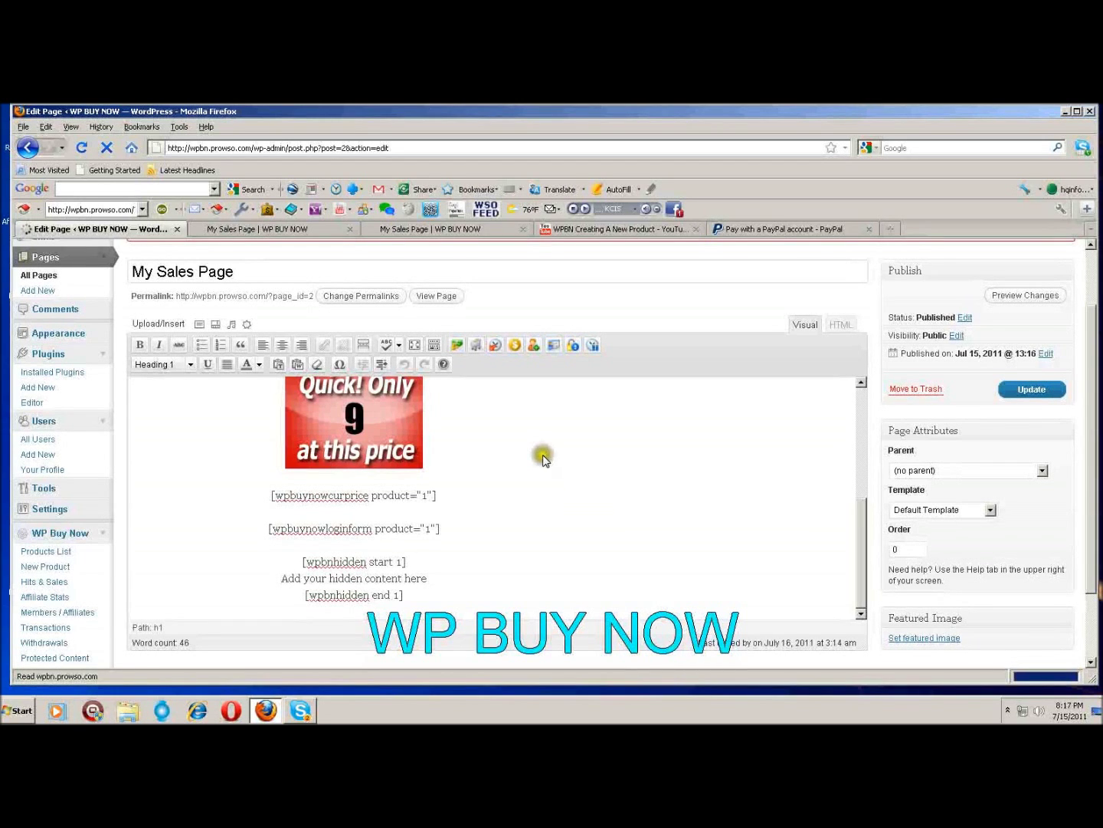
Start an OnPage OTO block, trying my new product before setting its product to [Independent].
click(596, 346)
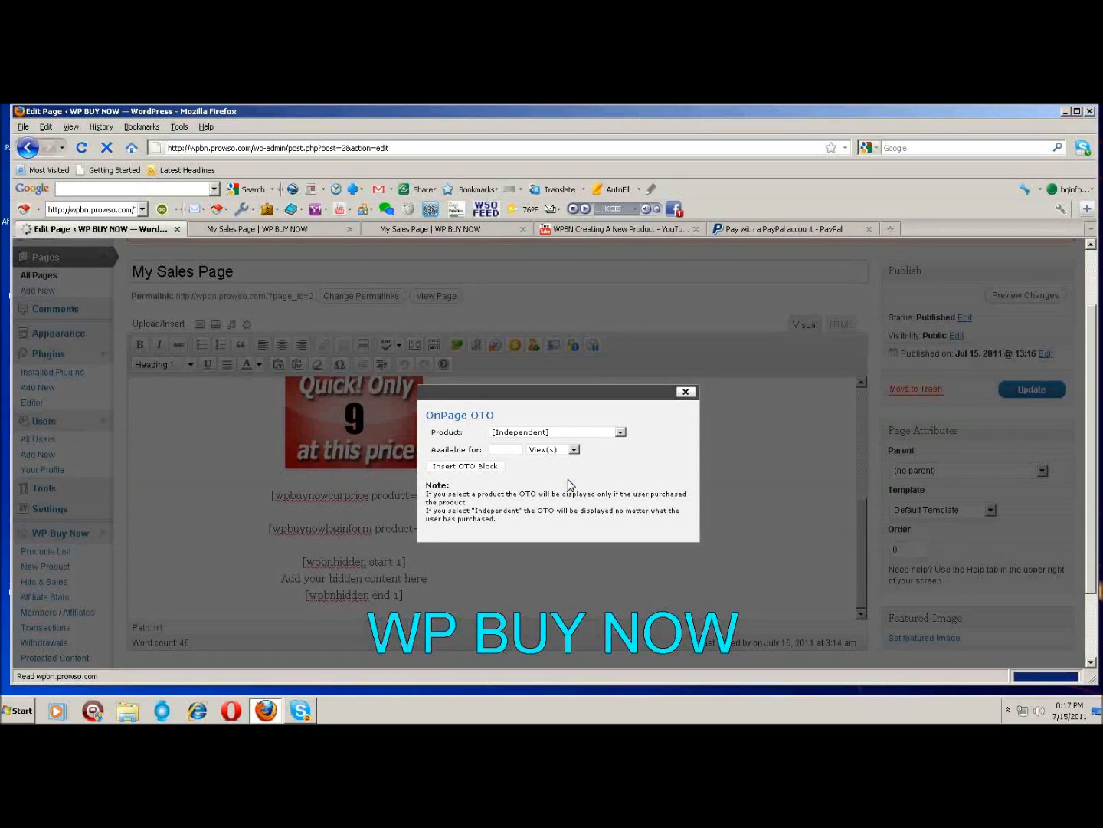
click(620, 432)
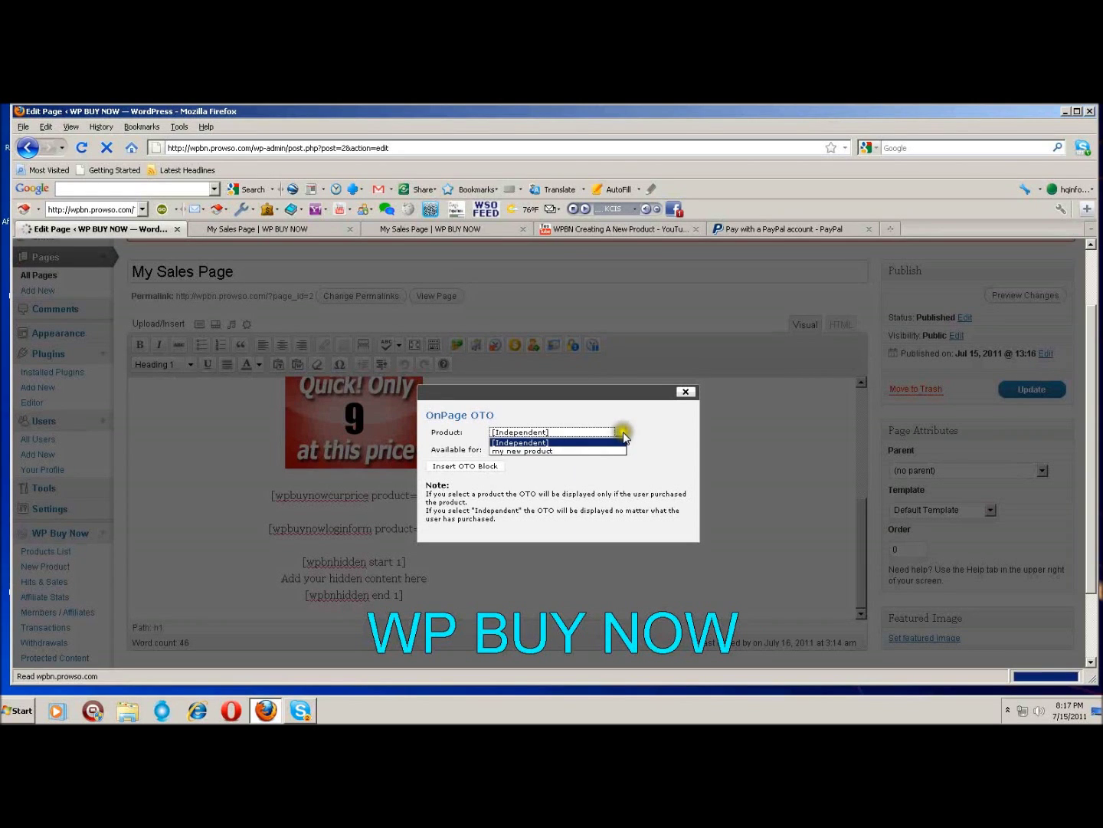
key(Down)
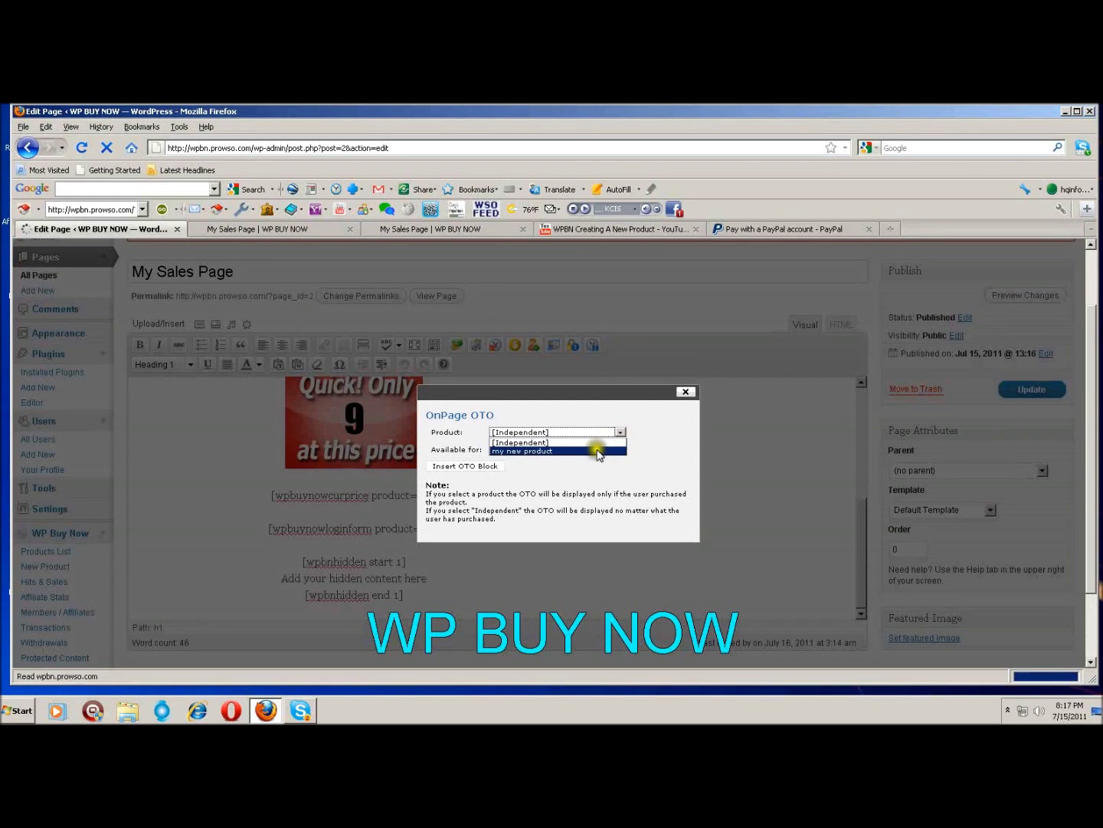
click(599, 452)
click(599, 454)
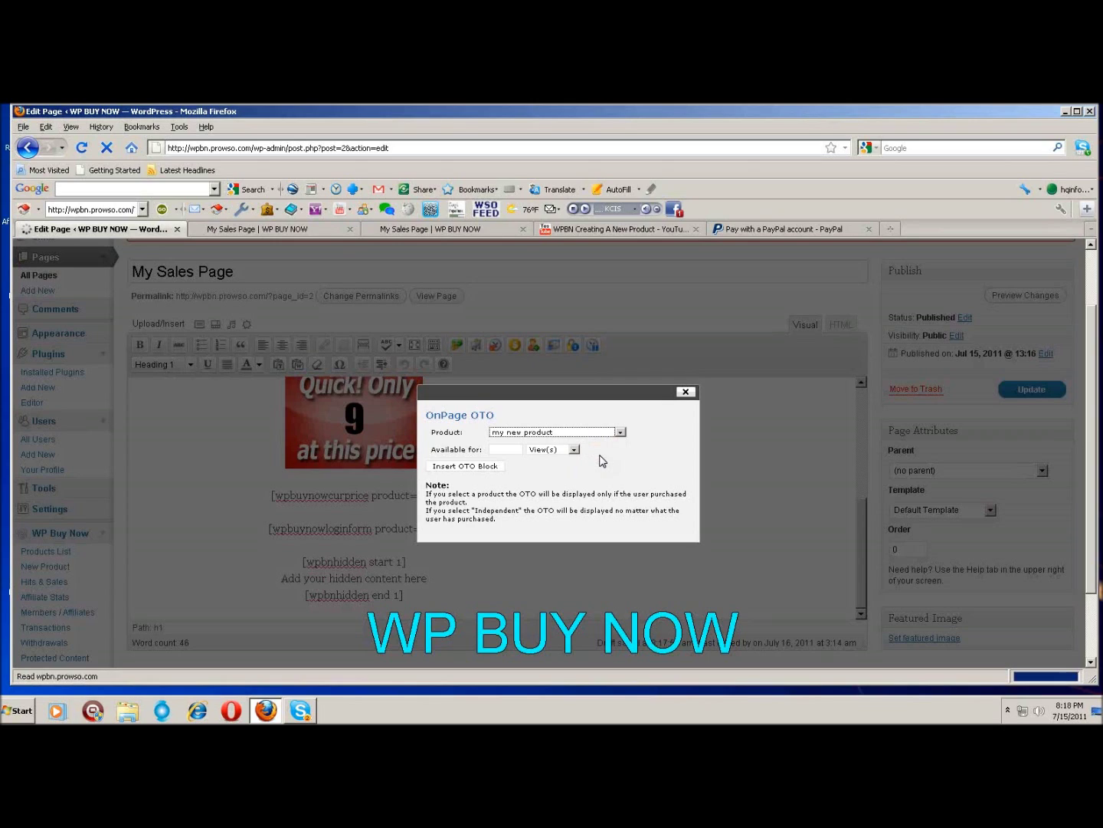
click(607, 455)
click(619, 433)
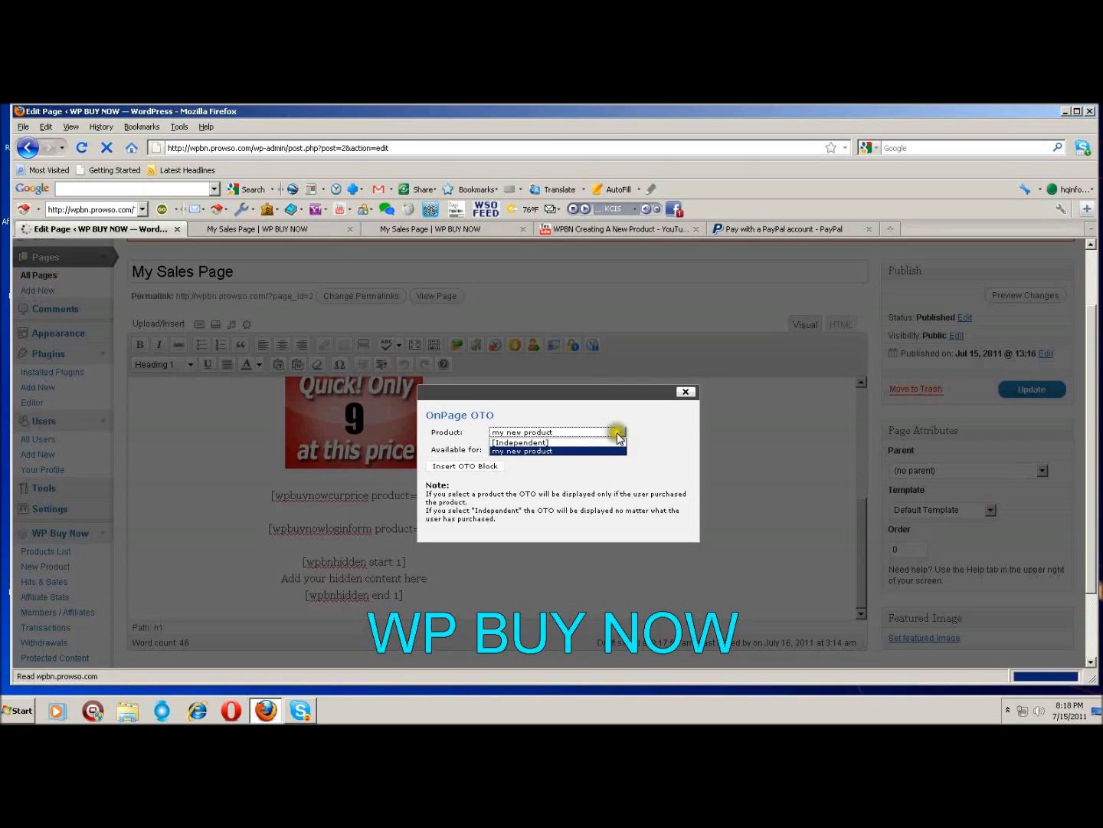
click(617, 442)
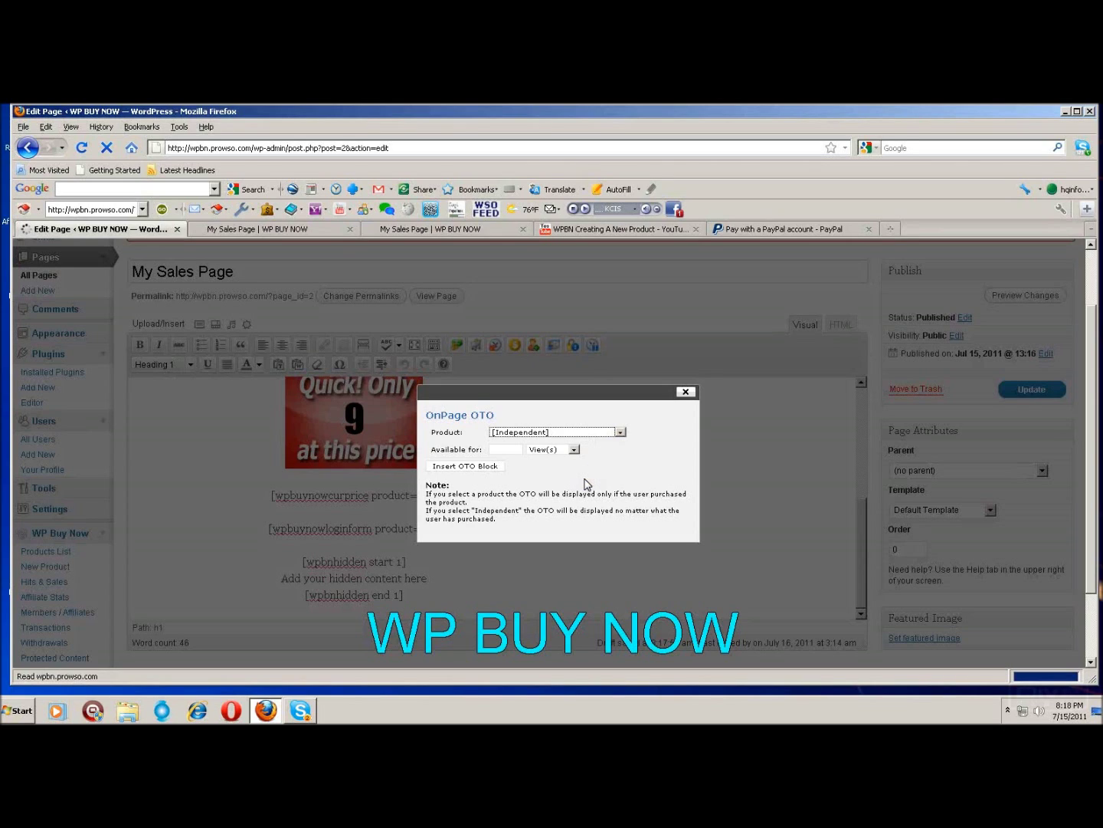
Make the one-time offer available for 1 view and insert the OTO block into the page.
click(506, 451)
click(506, 451)
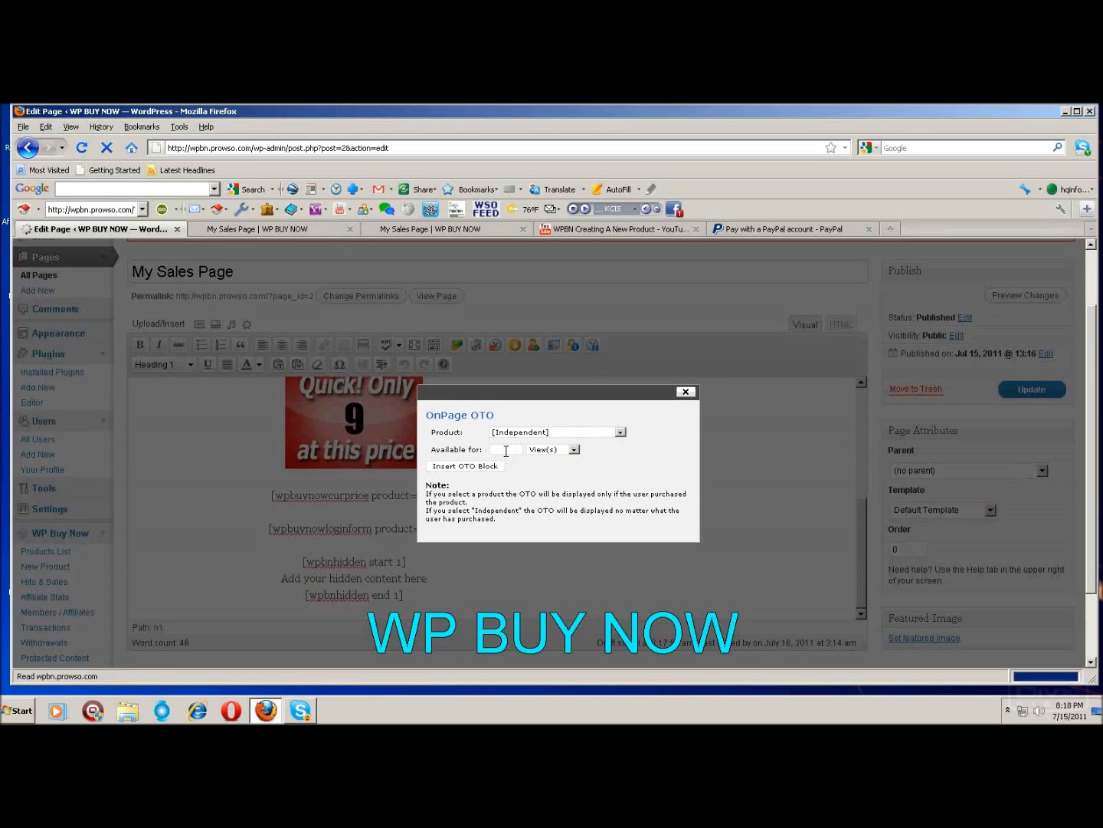
text(1)
click(527, 465)
click(517, 473)
click(487, 469)
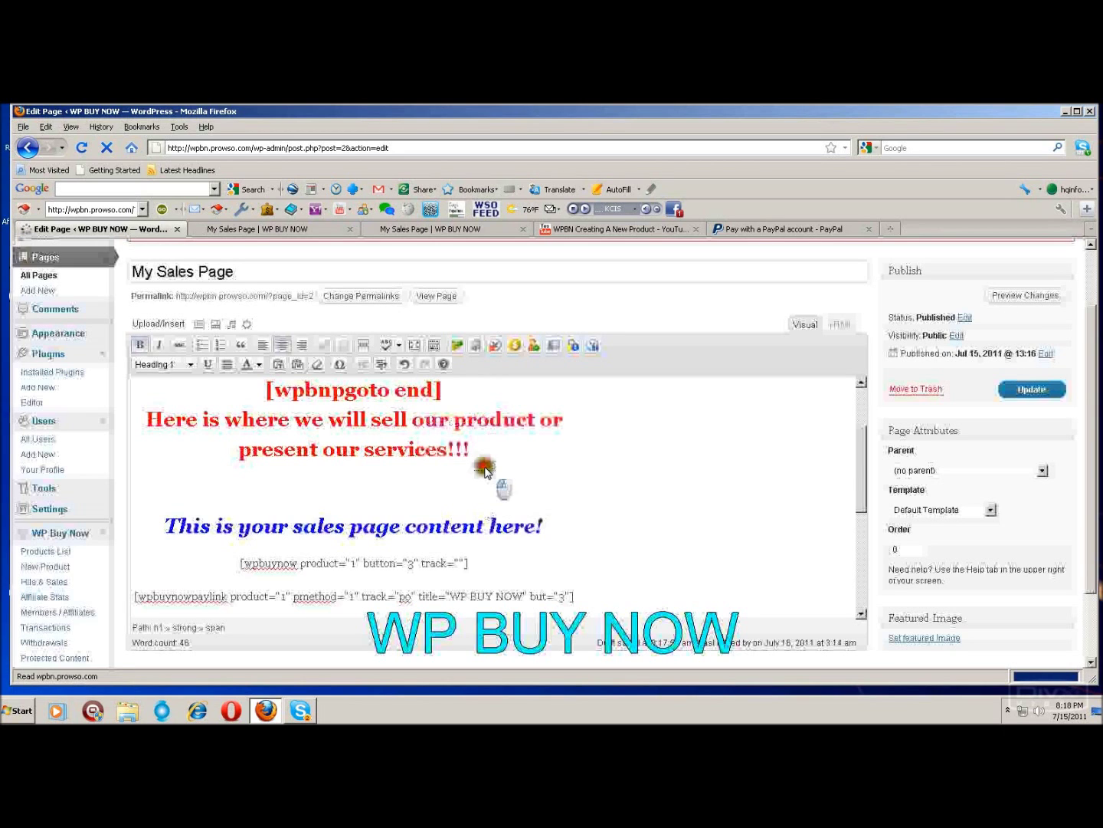
click(850, 495)
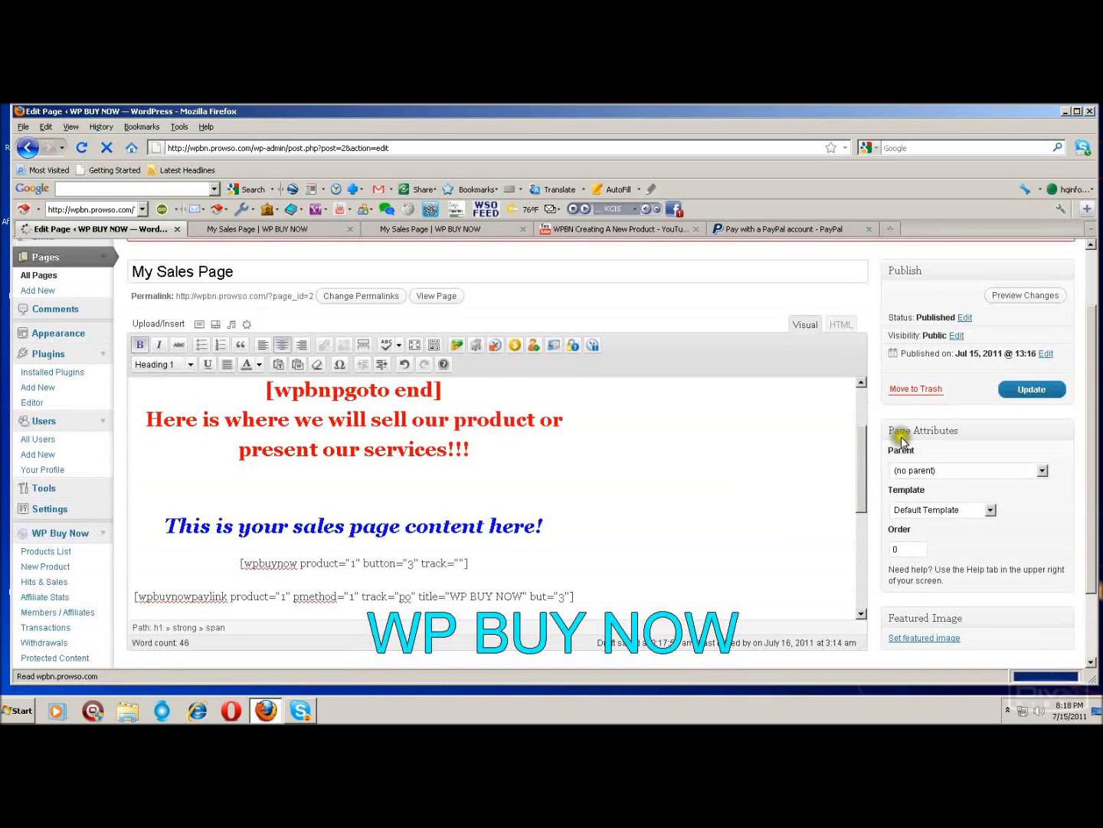
Update My Sales Page and view the published page to check the "Add your Offer here" text.
click(1013, 400)
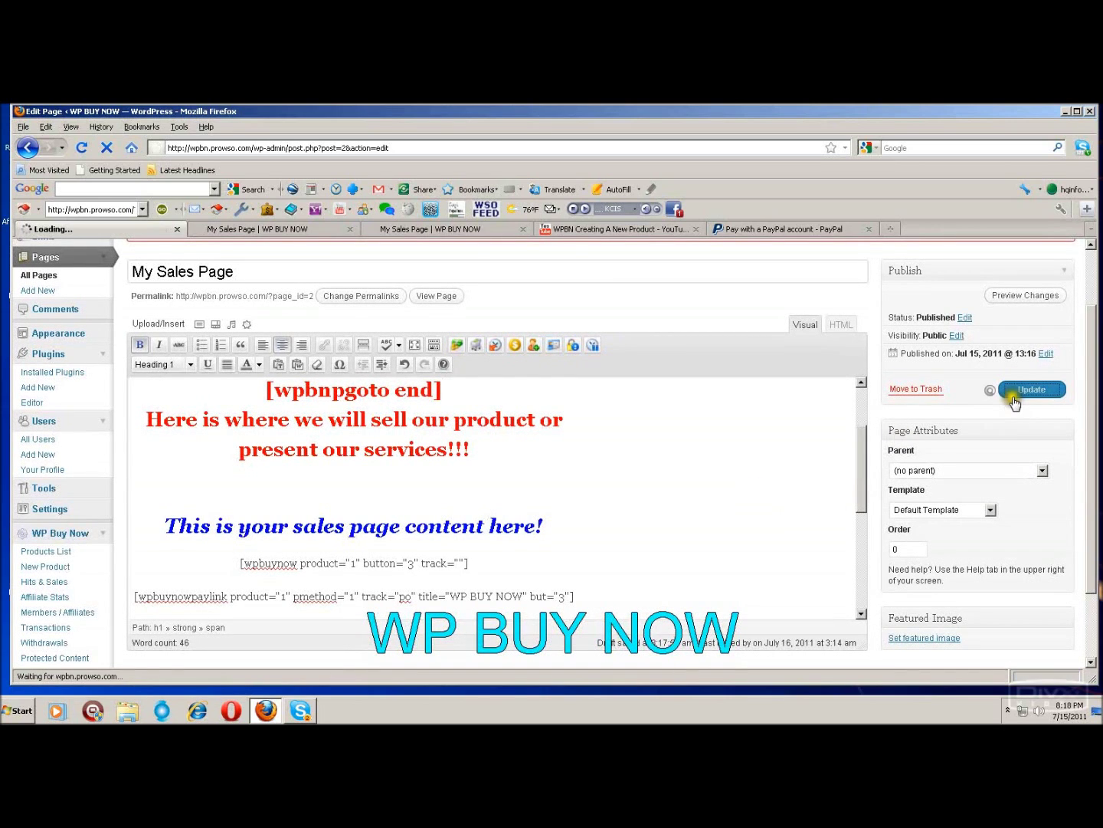
click(1019, 394)
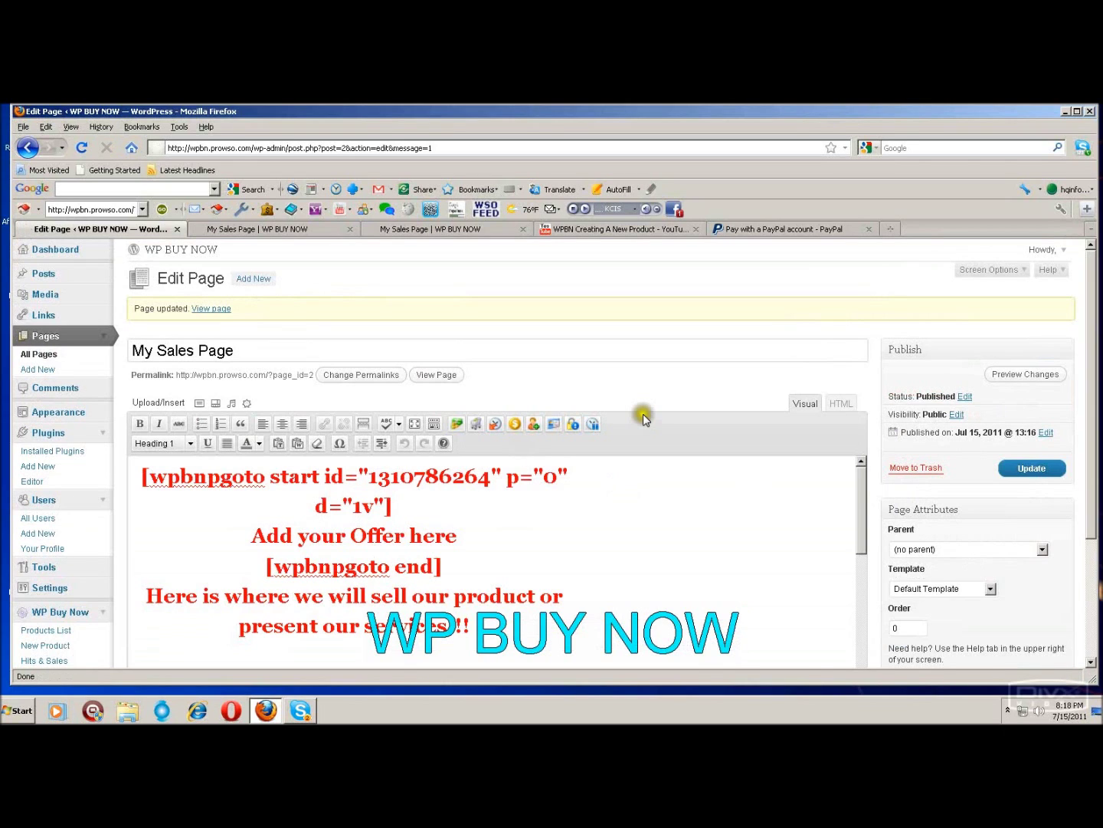
click(436, 376)
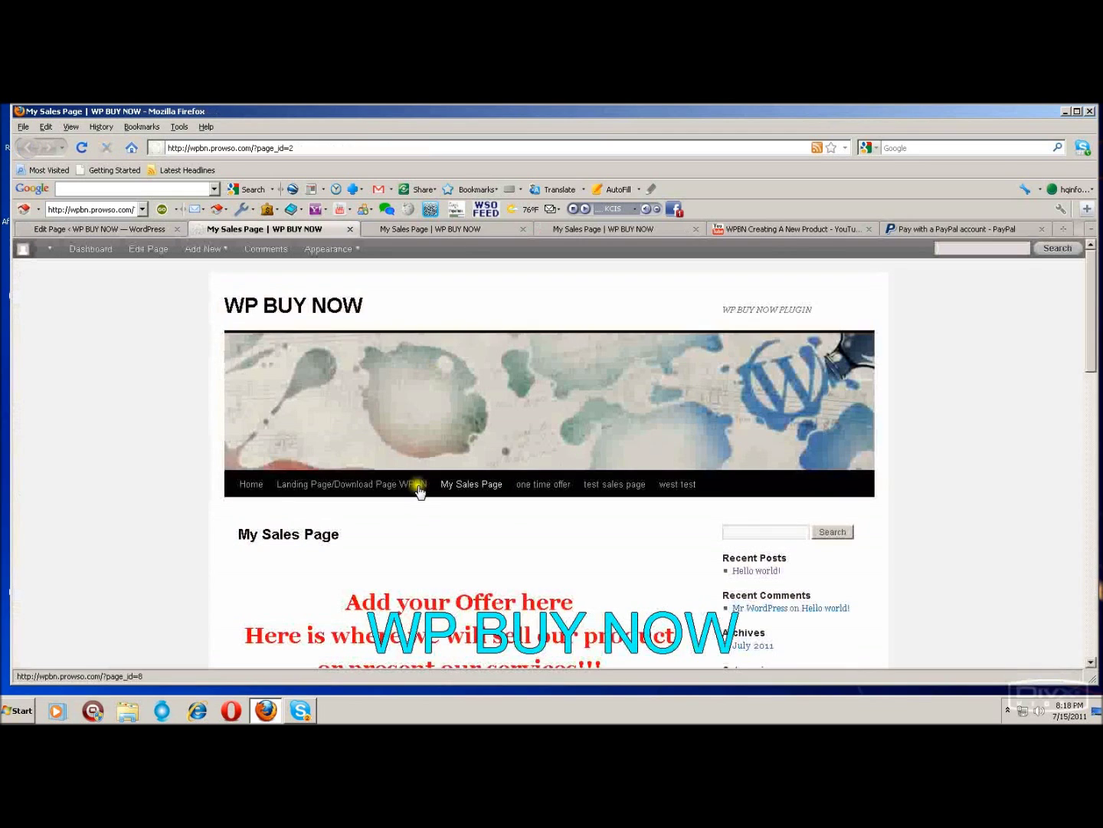
scroll(421, 486, down, 4)
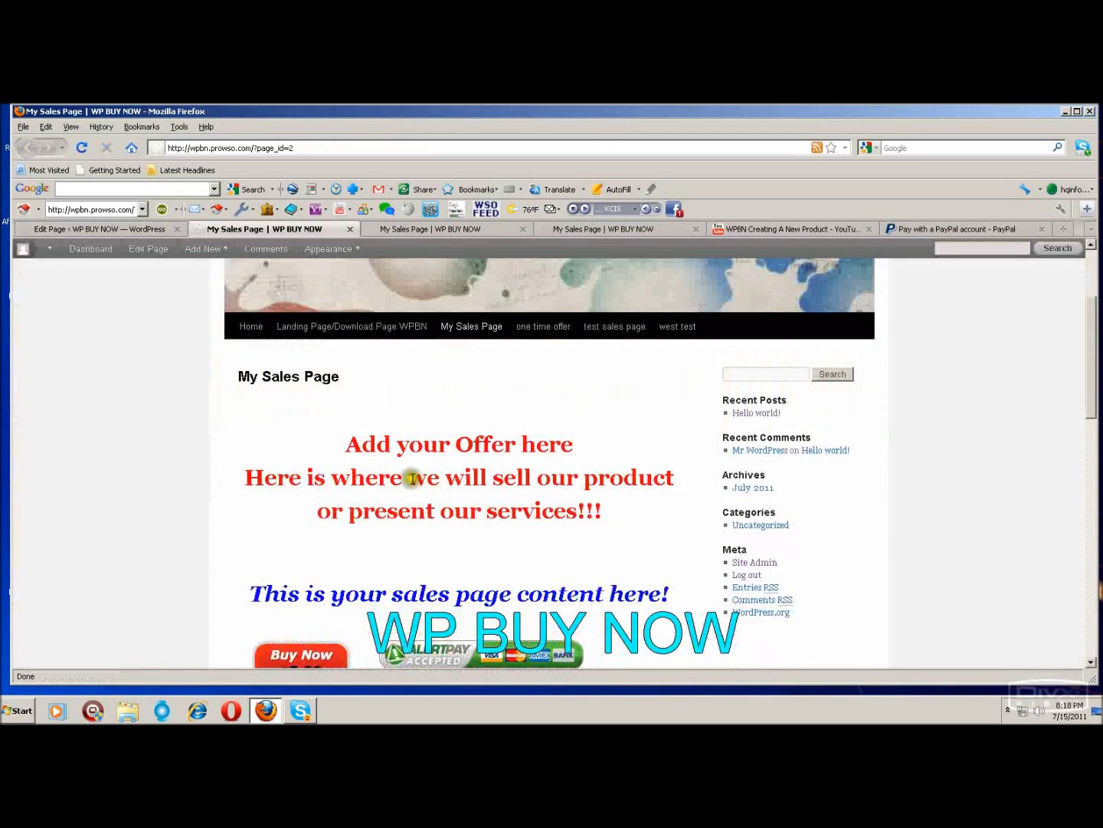
drag(376, 445, 354, 445)
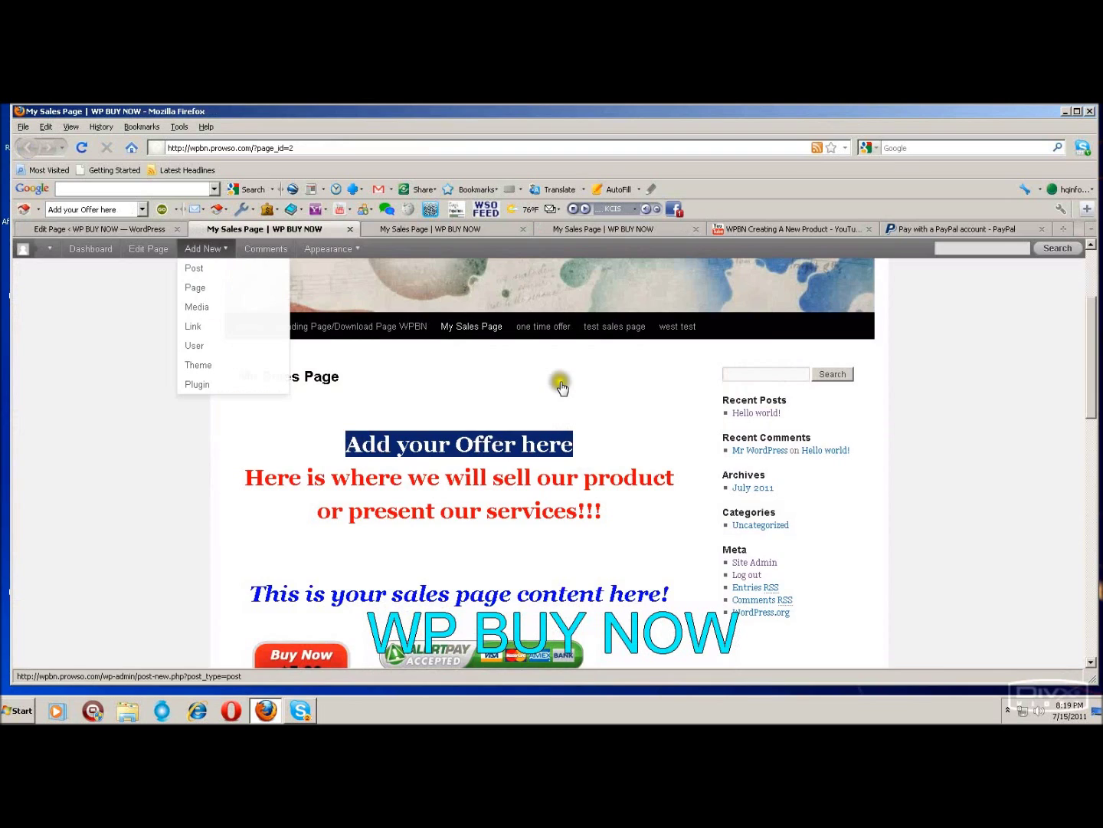
Return to the page editor and select "Add your Offer here" between the wpbnpgoto tags.
click(114, 231)
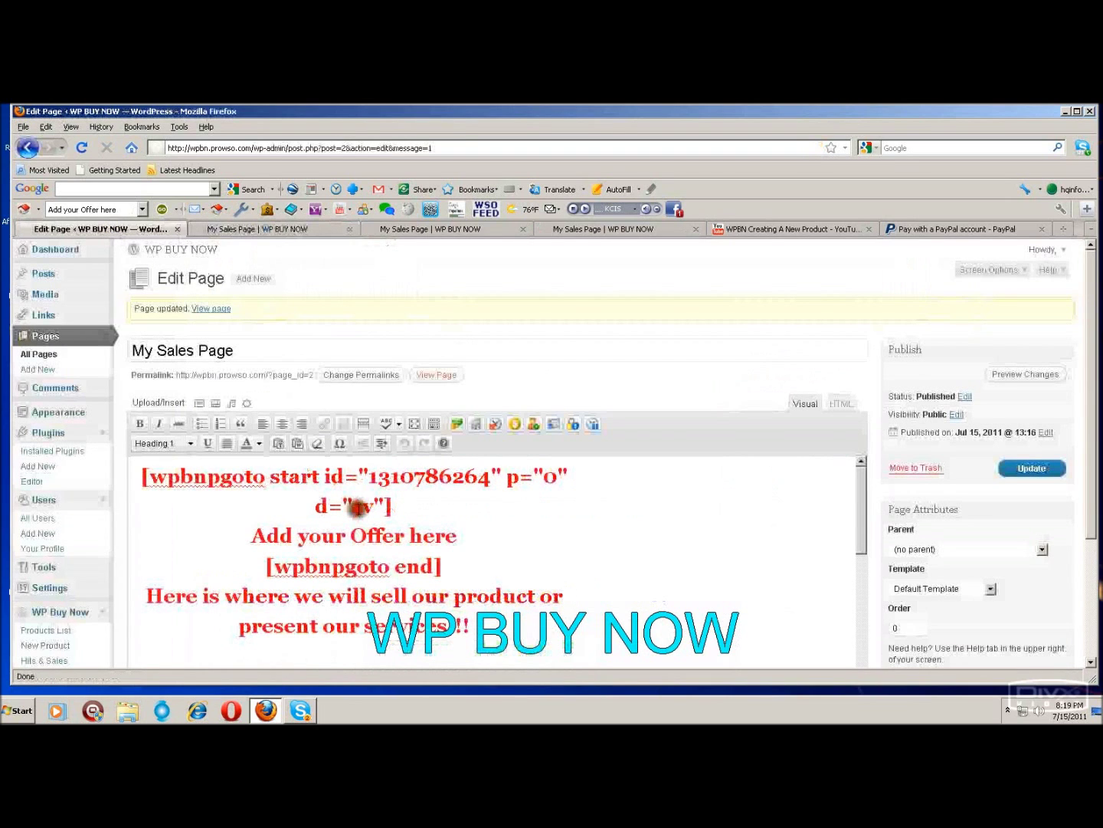
double_click(434, 532)
drag(469, 540, 261, 542)
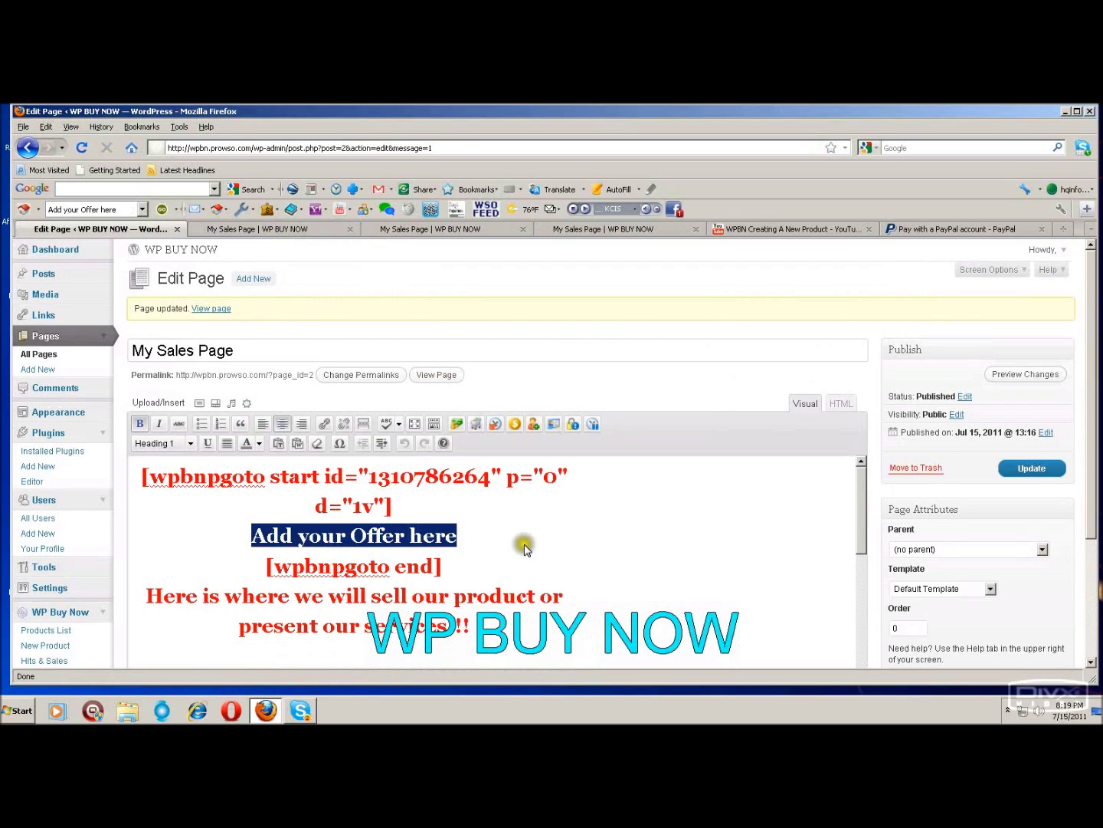
Look over the OnPage OTO settings without inserting a block and view the published page a second time.
mouse_move(527, 549)
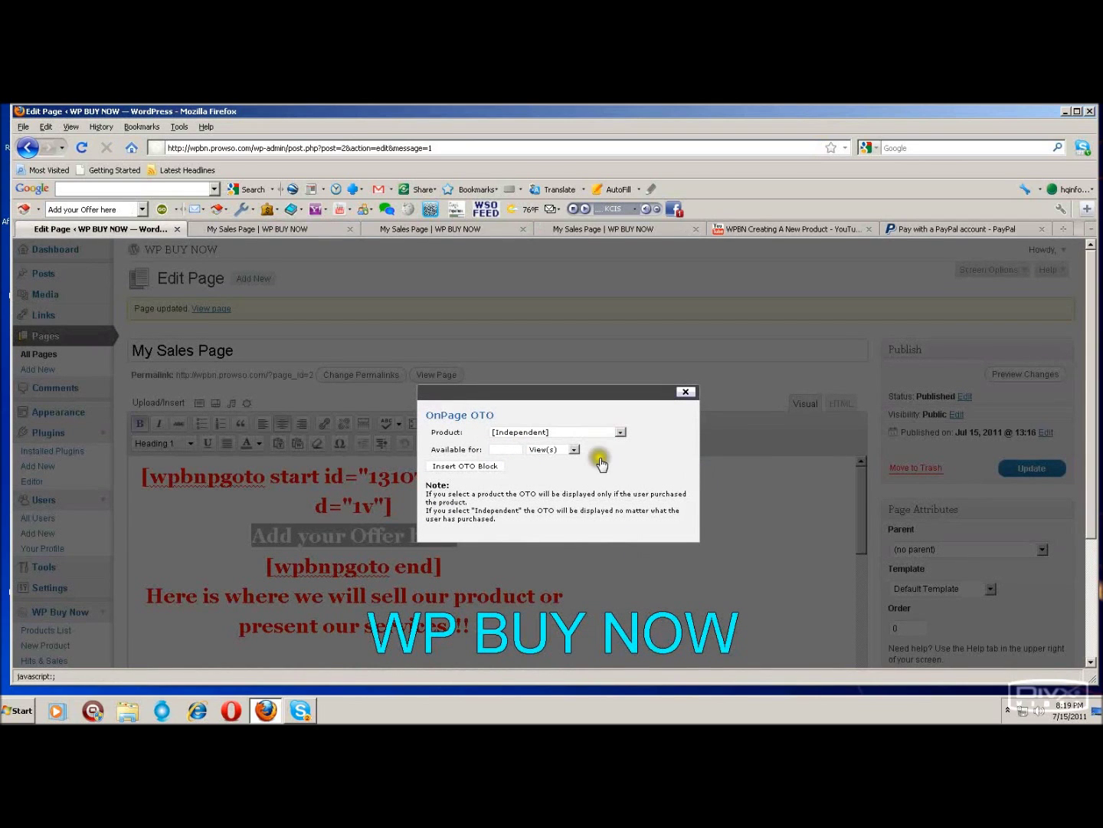
click(685, 392)
click(448, 377)
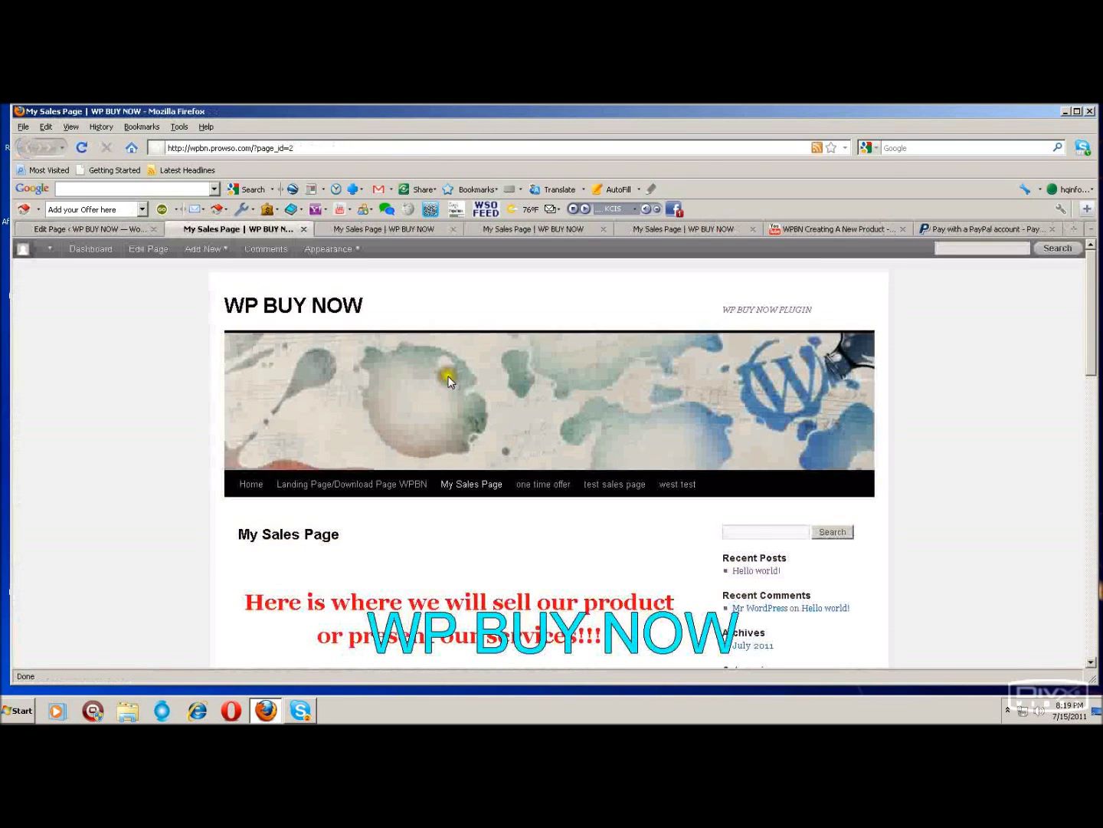
Look through the published My Sales Page to check whether the one-time offer text still appears above the sales content.
scroll(574, 510, down, 3)
scroll(575, 511, down, 1)
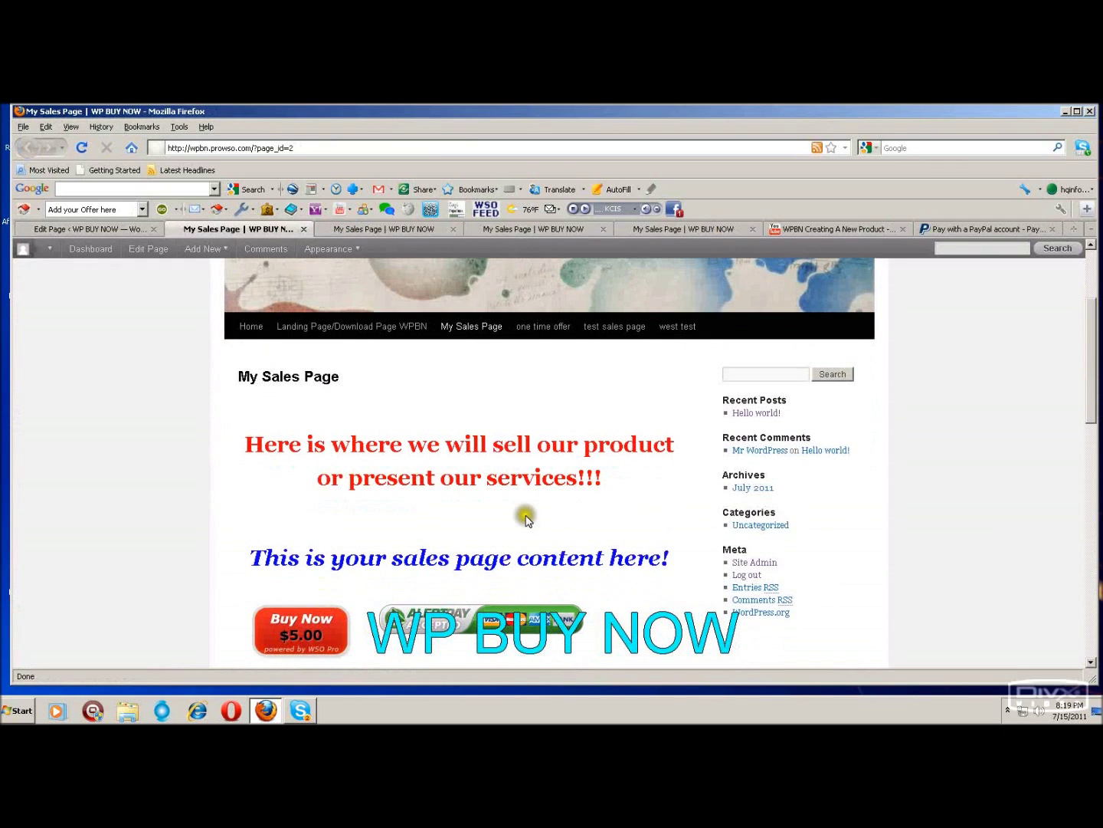
click(584, 406)
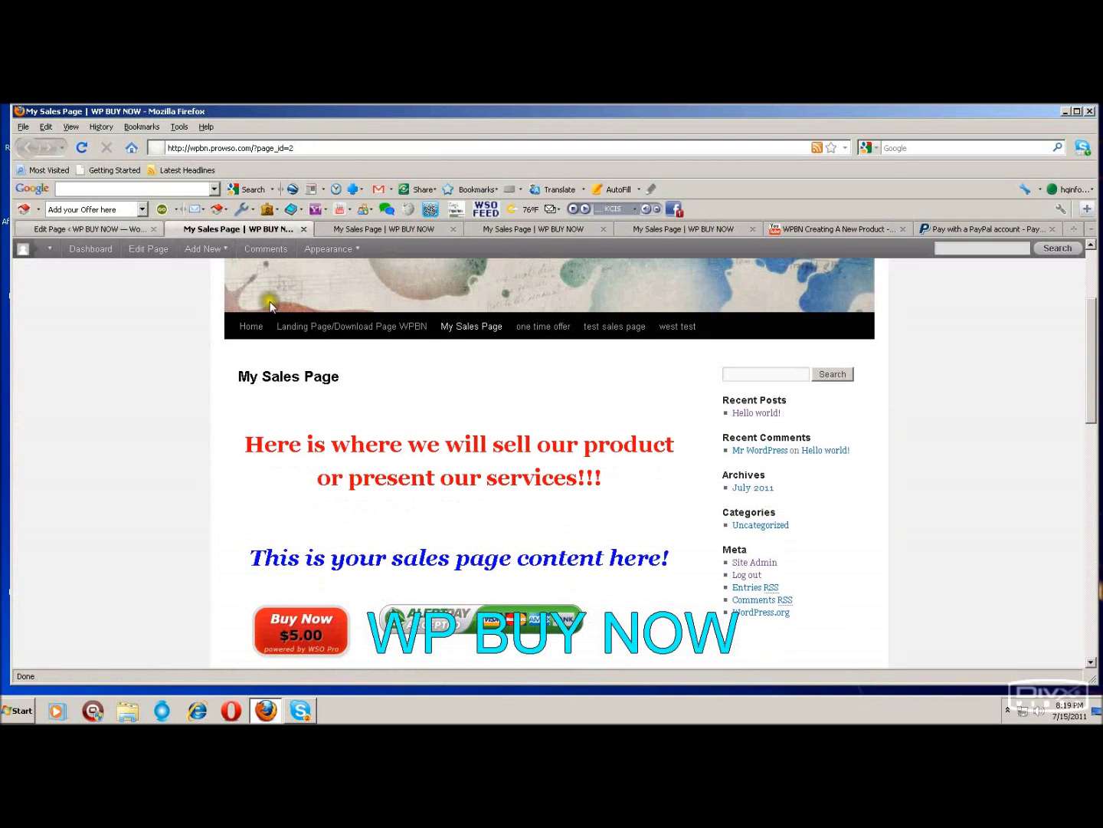
Return to the My Sales Page editor and look over its inserted shortcodes and the WP Buy Now admin sections.
click(107, 230)
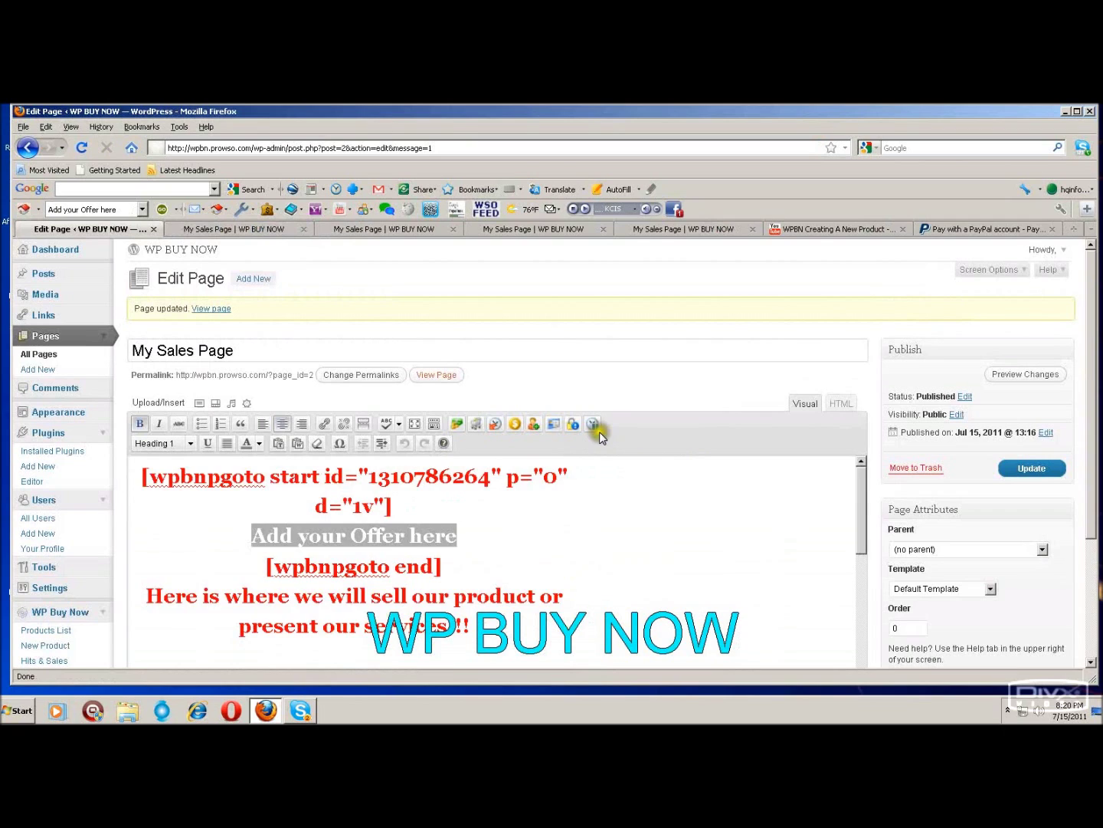
scroll(577, 524, down, 2)
scroll(237, 527, down, 1)
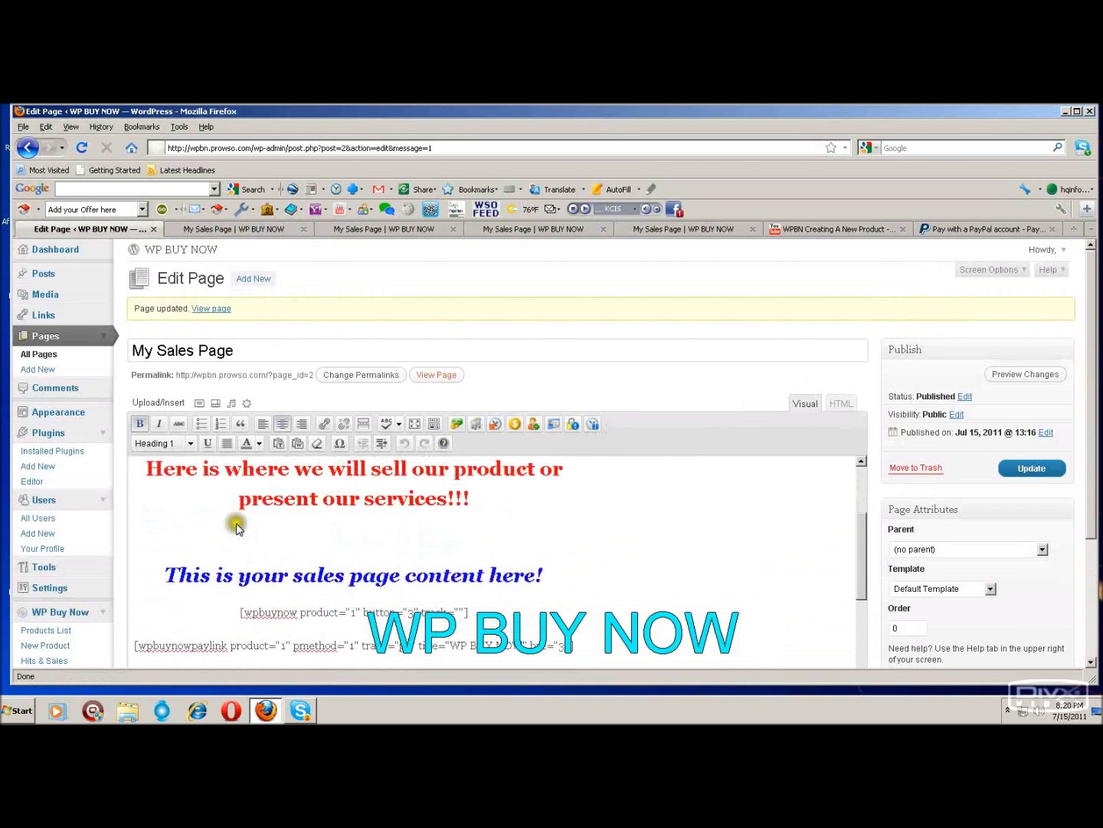
scroll(141, 529, down, 1)
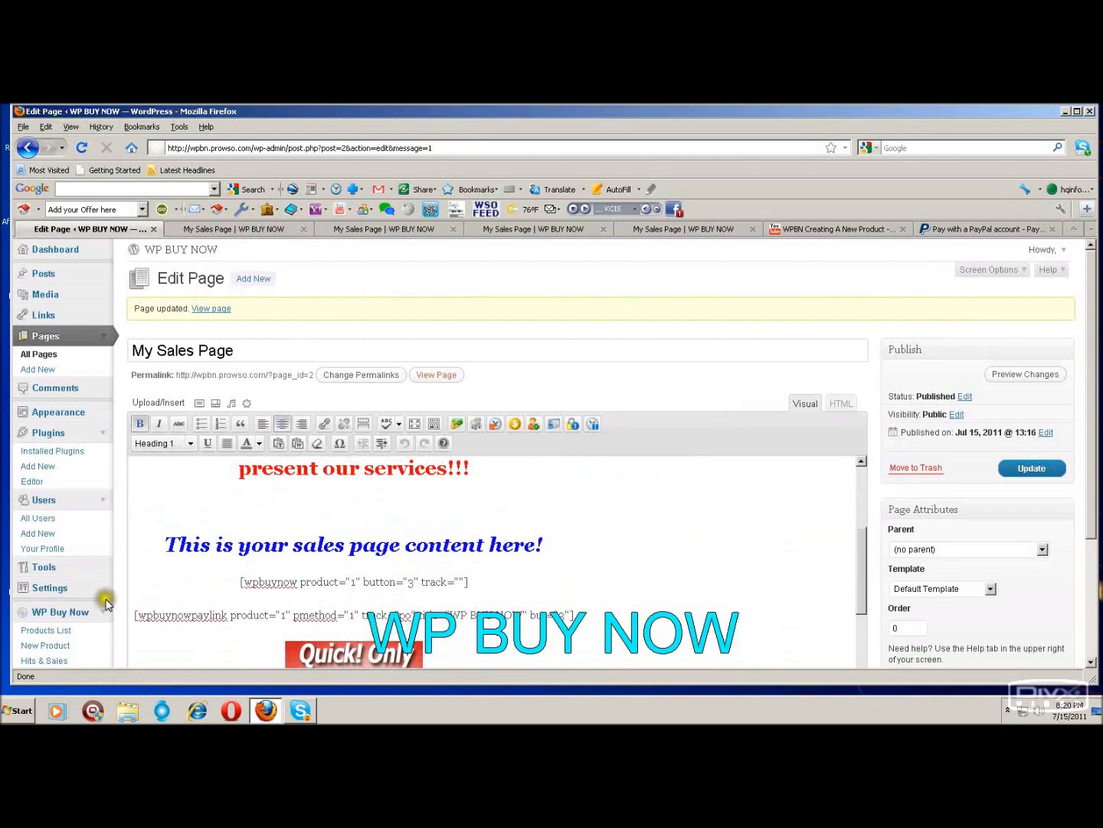
scroll(72, 536, down, 4)
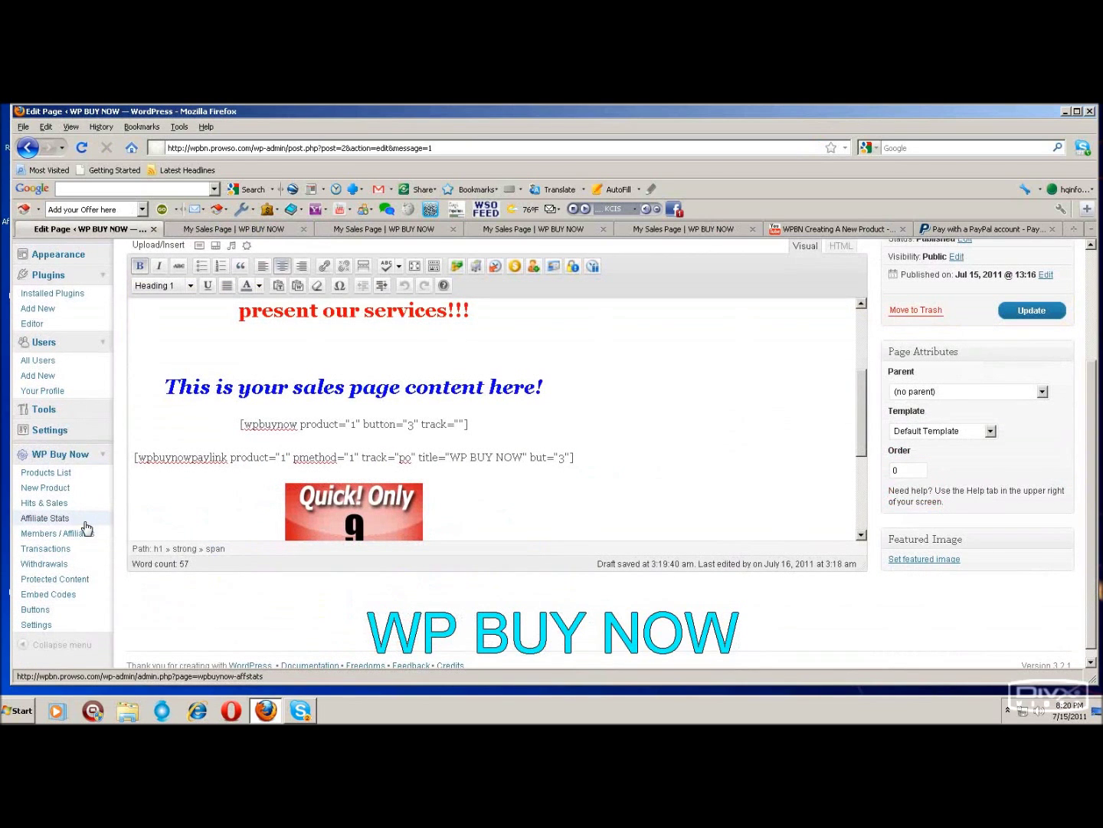
click(86, 511)
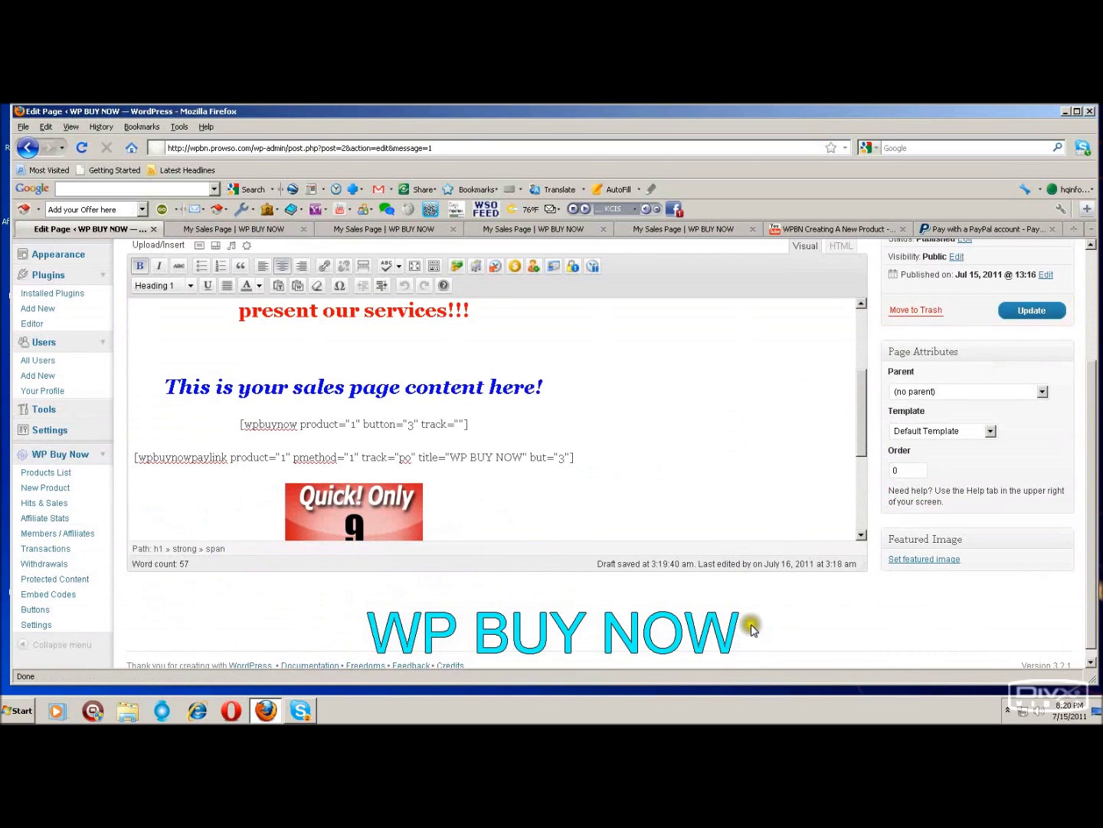
click(1009, 712)
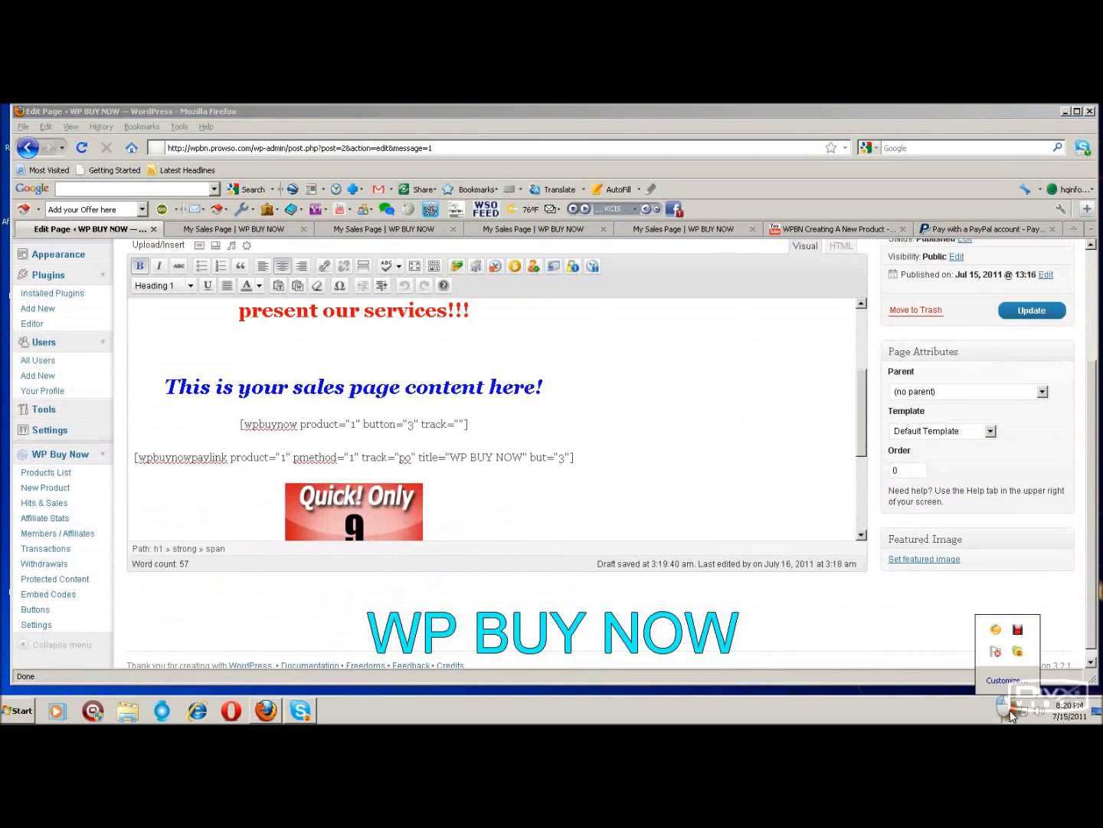